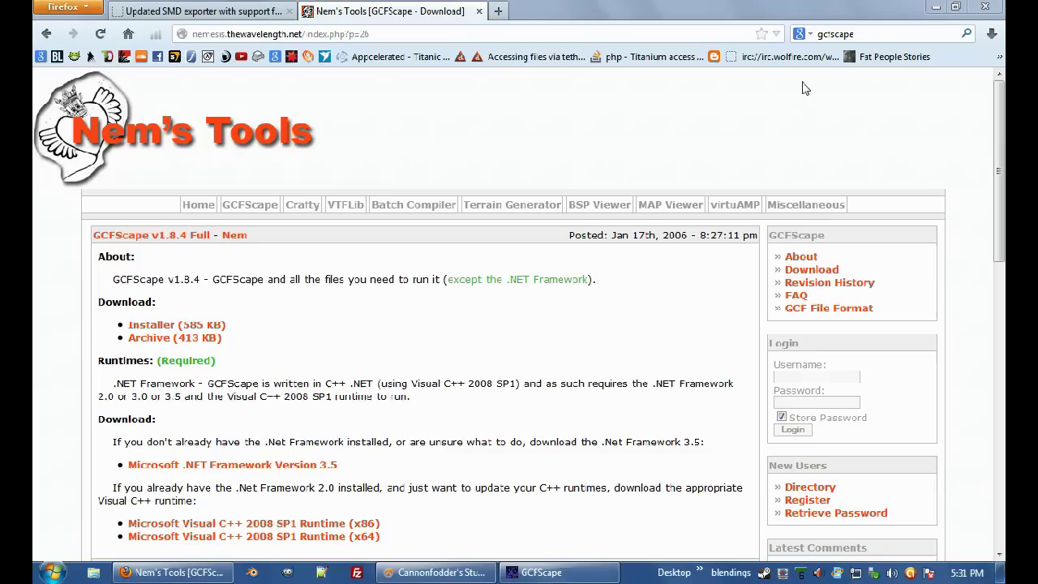
# - Switch Firefox from the GCFScape download page to the StudioCompiler 'Updated SMD exporter' page
pyautogui.click(879, 35)
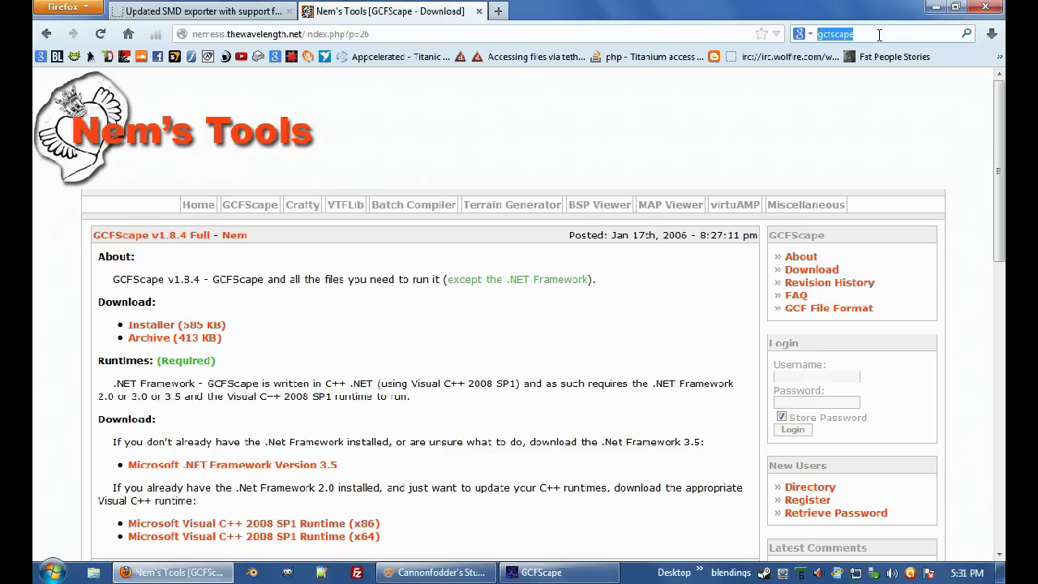
pyautogui.click(187, 15)
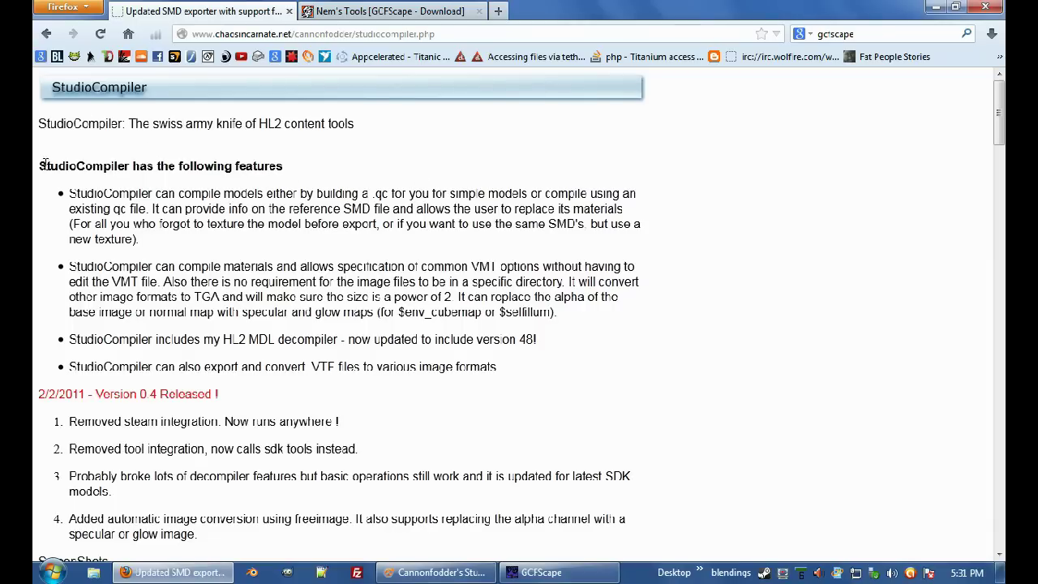
pyautogui.moveTo(46, 166); pyautogui.dragTo(128, 187)
pyautogui.click(108, 245)
# - In GCFScape, open pak01_dir.vpk and browse to models/heroes/slark
pyautogui.click(539, 573)
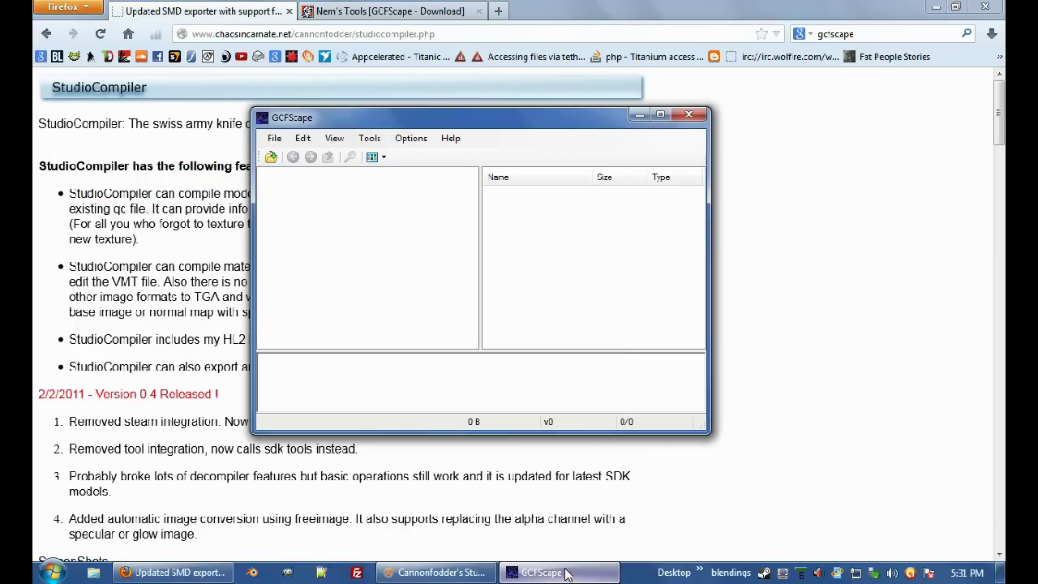
pyautogui.click(271, 157)
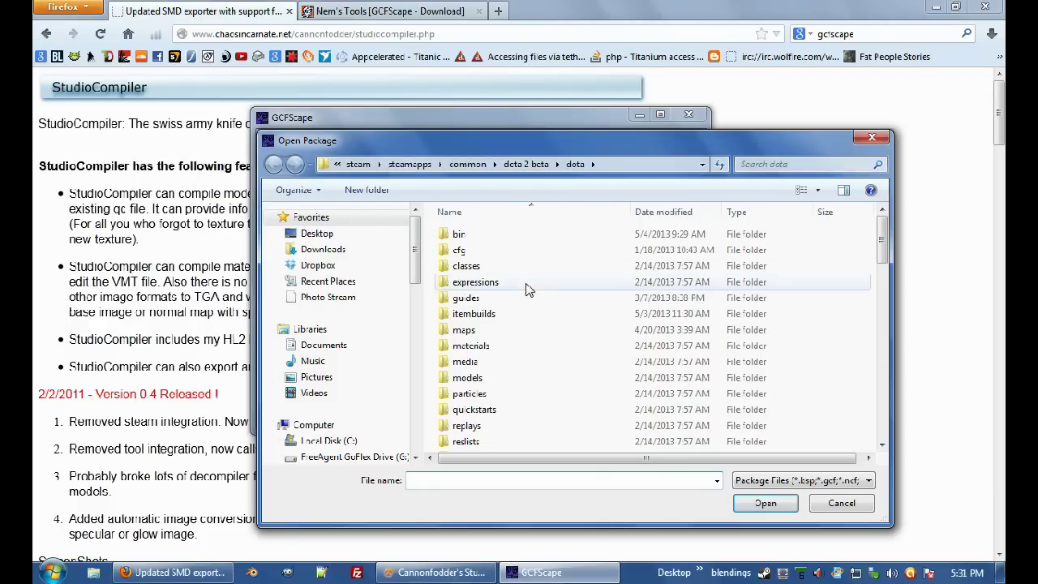
pyautogui.scroll(-15, 503, 324)
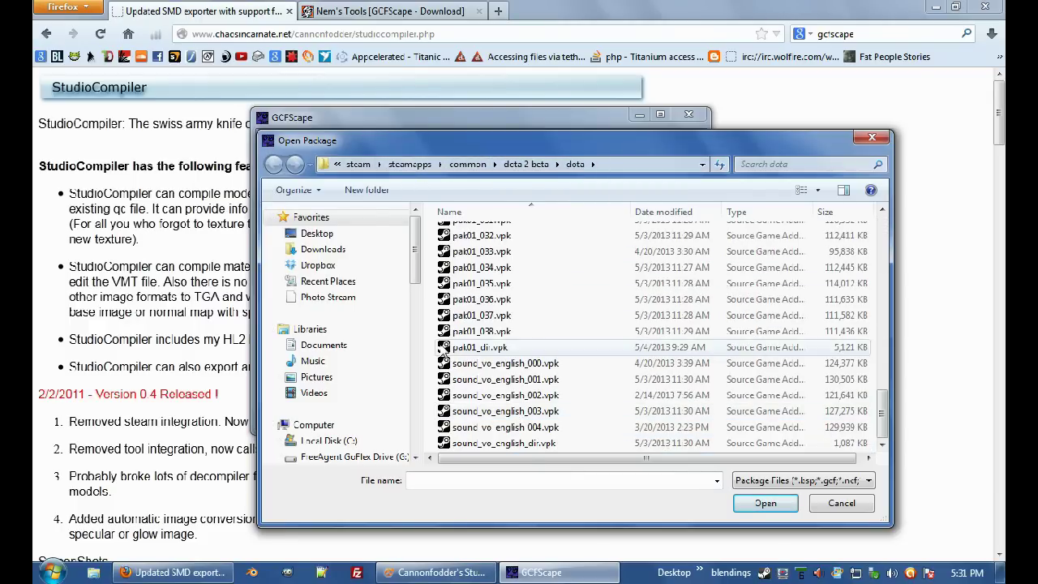
pyautogui.doubleClick(478, 348)
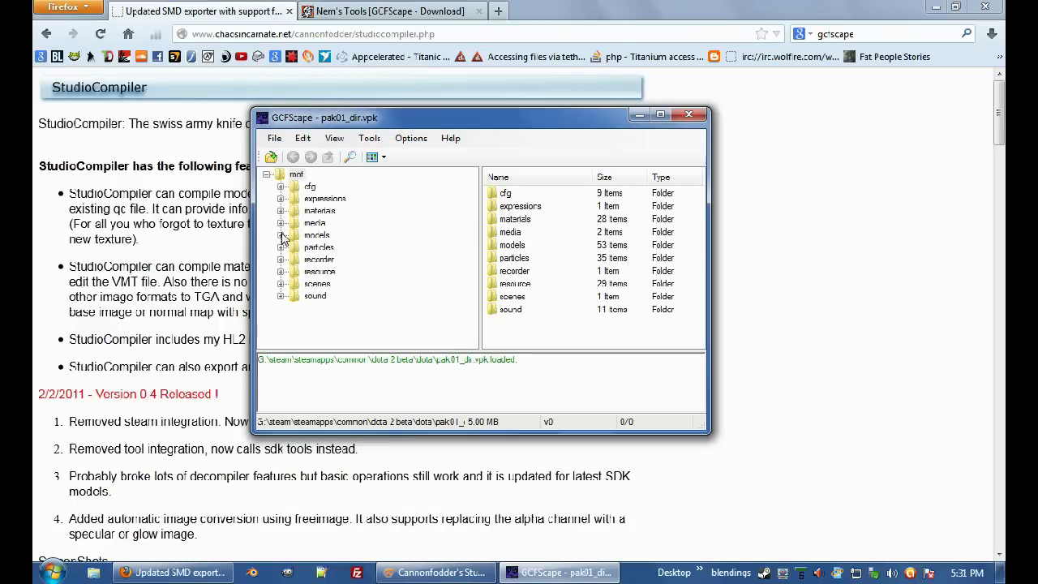
pyautogui.click(282, 236)
pyautogui.click(295, 261)
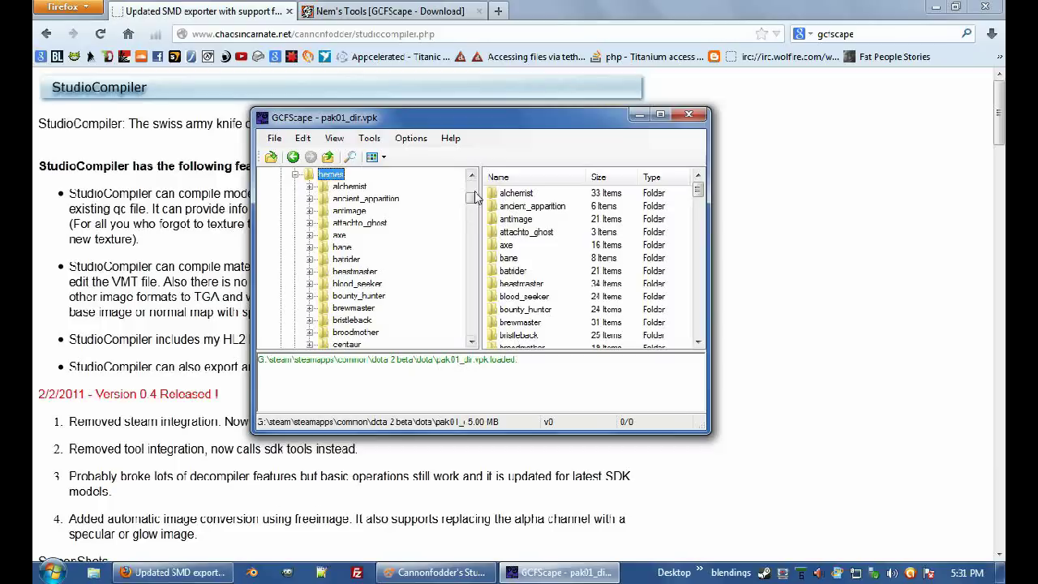
pyautogui.moveTo(470, 195); pyautogui.dragTo(470, 274)
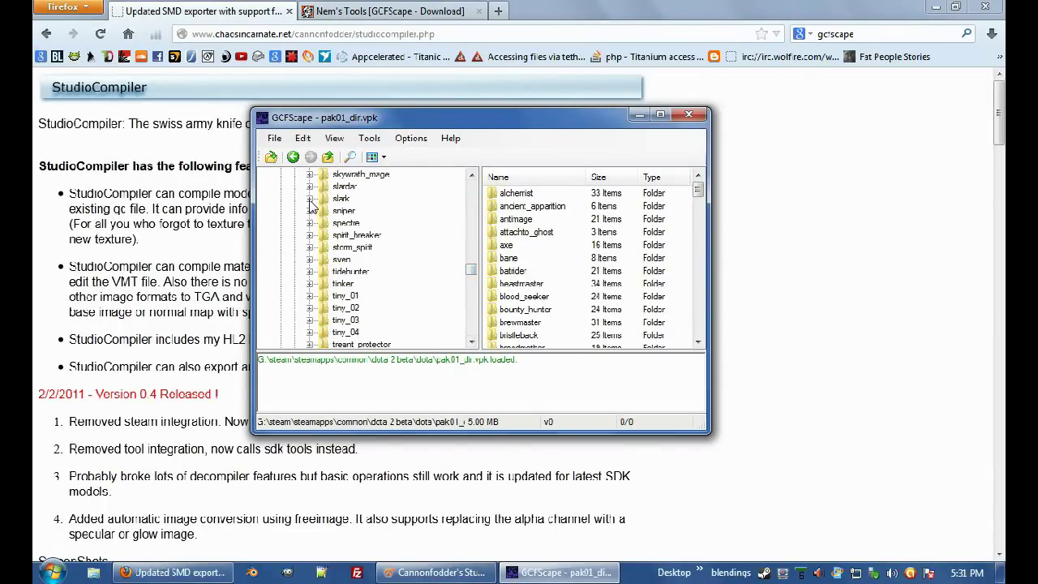
pyautogui.click(341, 199)
# - Extract all slark model files into a new Desktop folder named 'slark'
pyautogui.rightClick(511, 199)
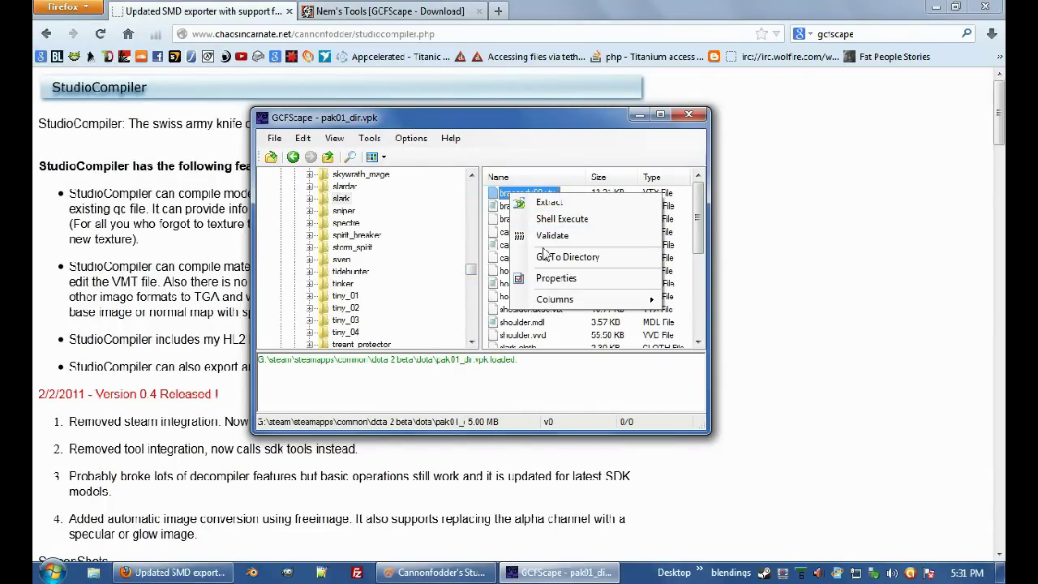
pyautogui.press('Escape')
pyautogui.hotkey('ctrl', 'a')
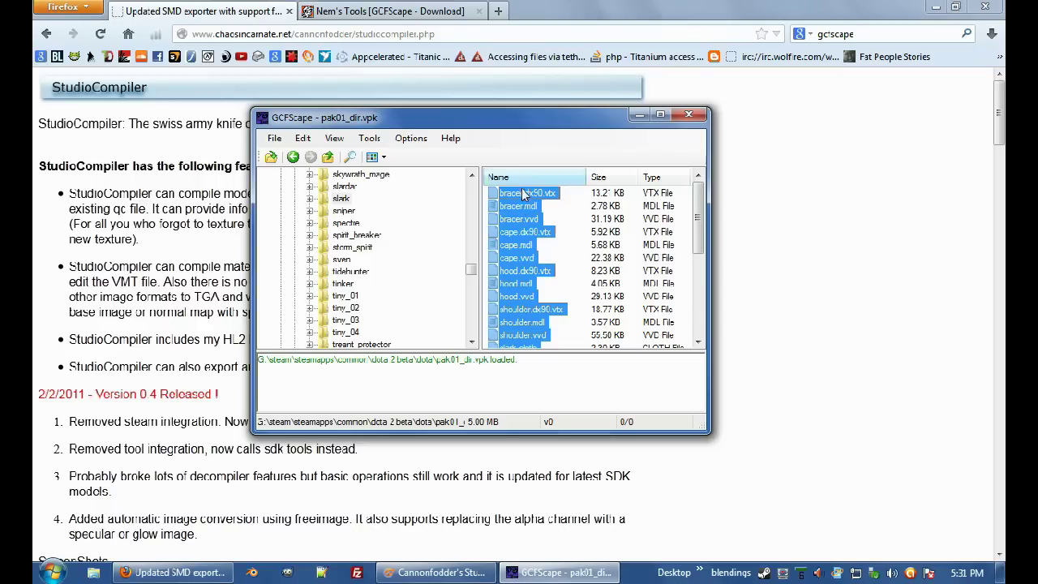
pyautogui.rightClick(527, 198)
pyautogui.click(541, 208)
pyautogui.click(449, 232)
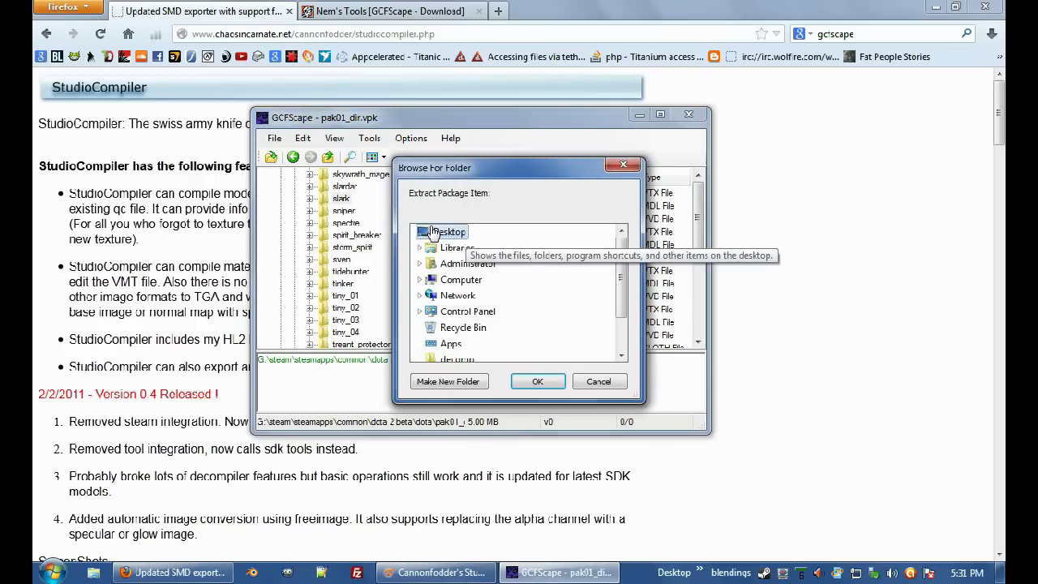
pyautogui.click(447, 383)
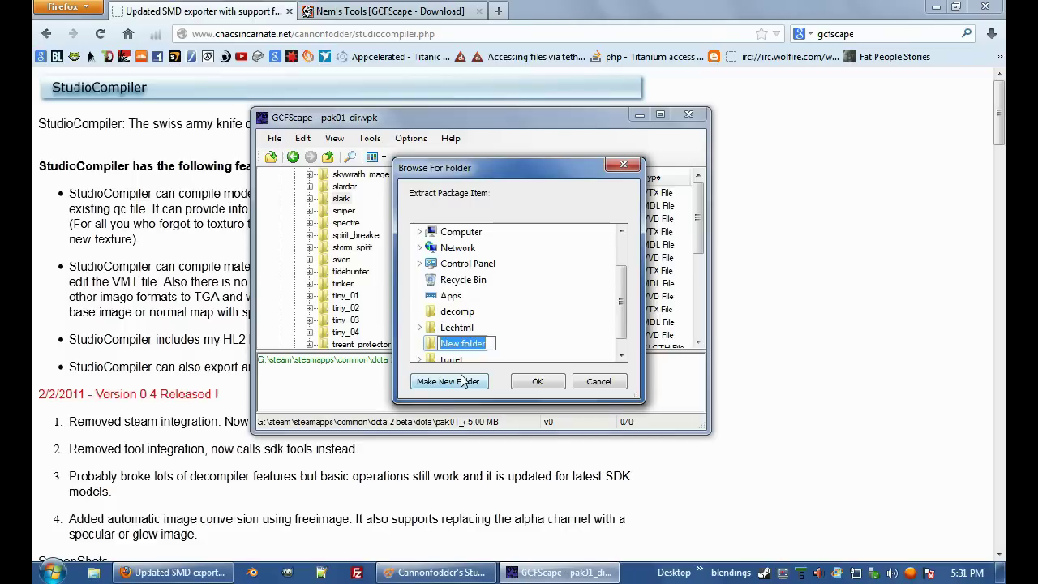
pyautogui.write('slark')
pyautogui.press('Return')
pyautogui.press('Return')
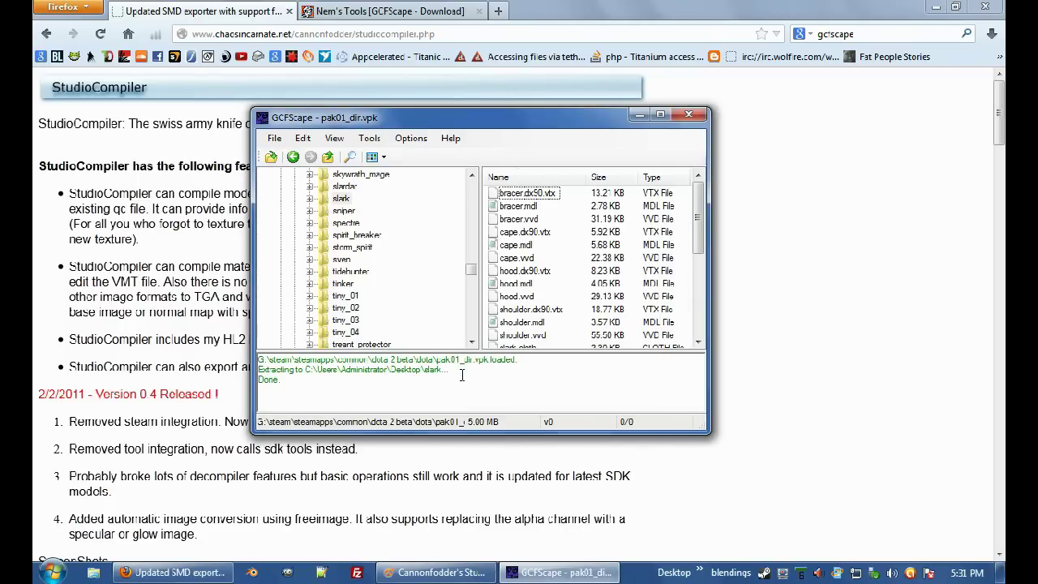
pyautogui.click(1001, 572)
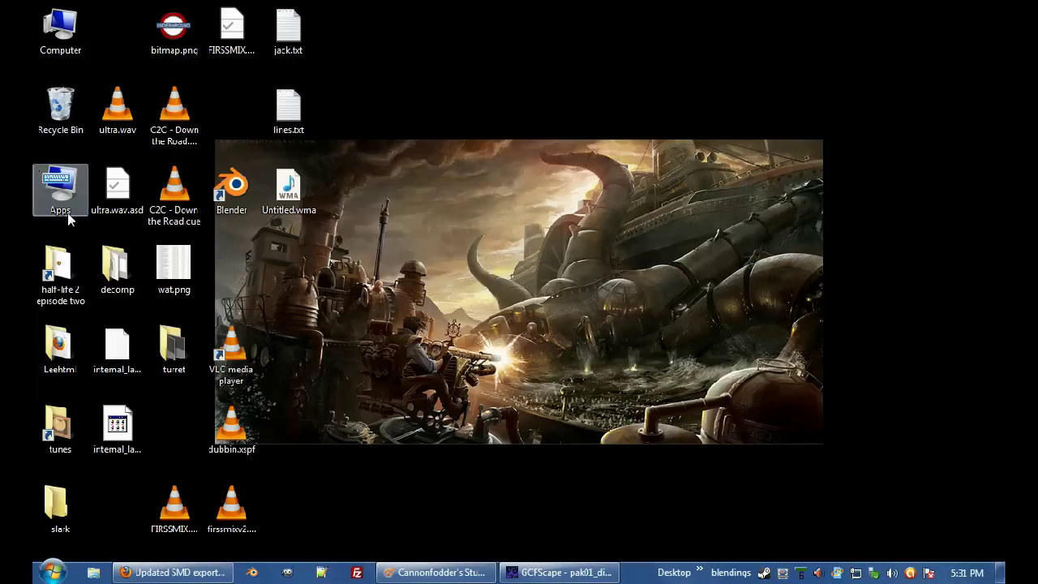
# - Move all 25 slark model files into new nested folders extracted\models inside the slark folder
pyautogui.doubleClick(58, 501)
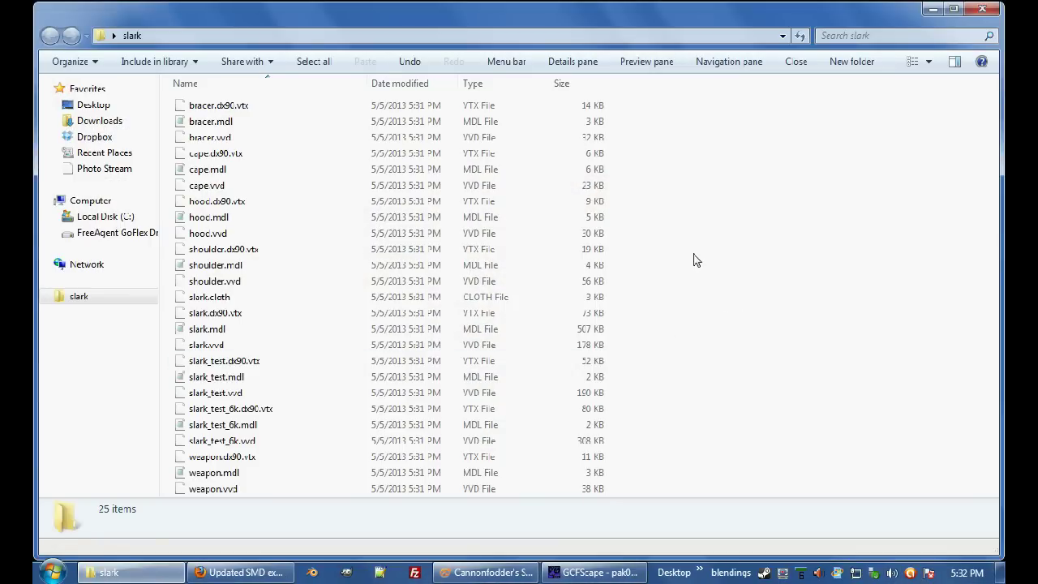
pyautogui.hotkey('ctrl', 'a')
pyautogui.rightClick(694, 254)
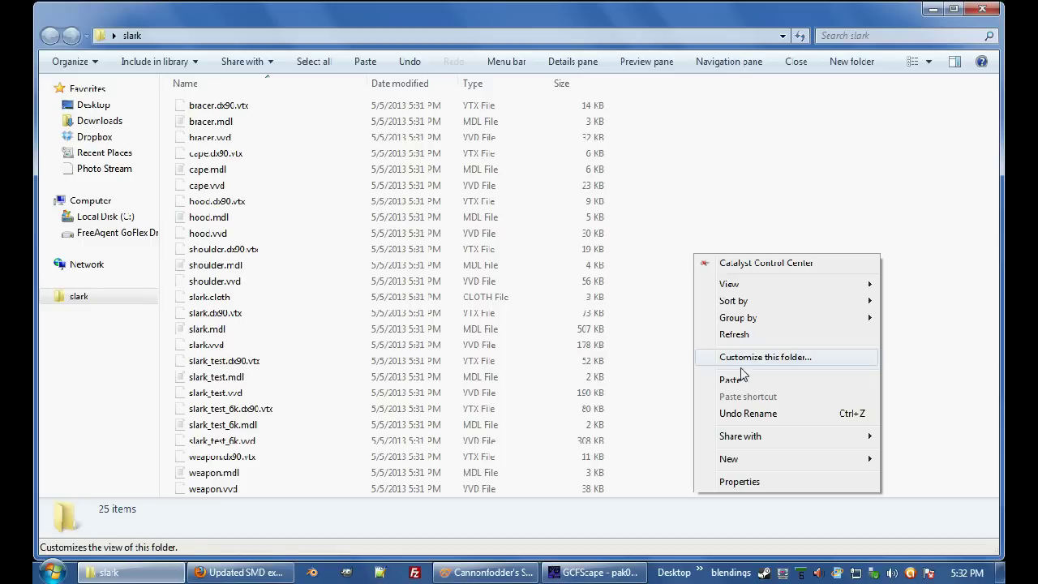
pyautogui.click(747, 413)
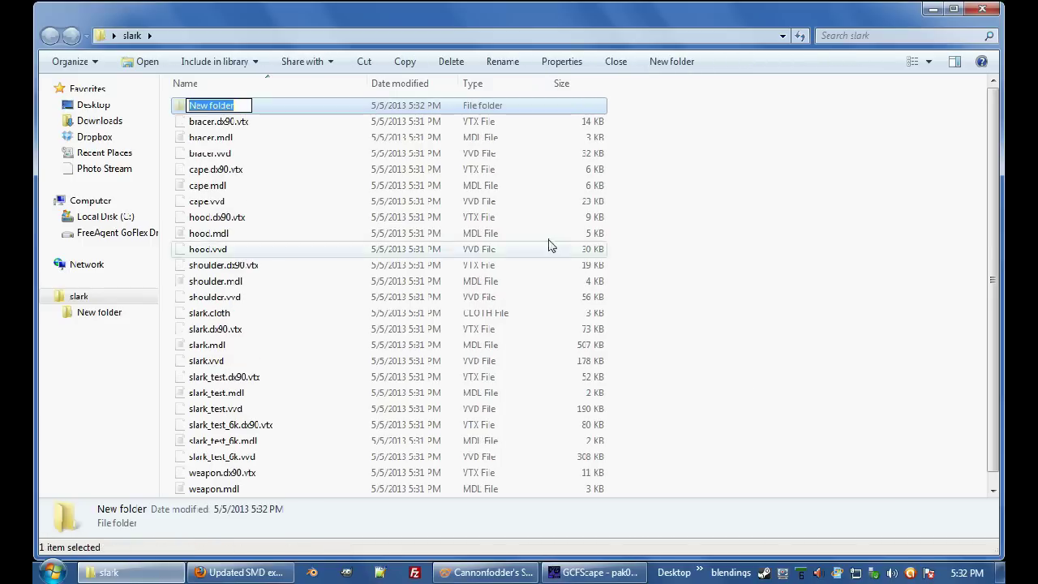
pyautogui.write('ext')
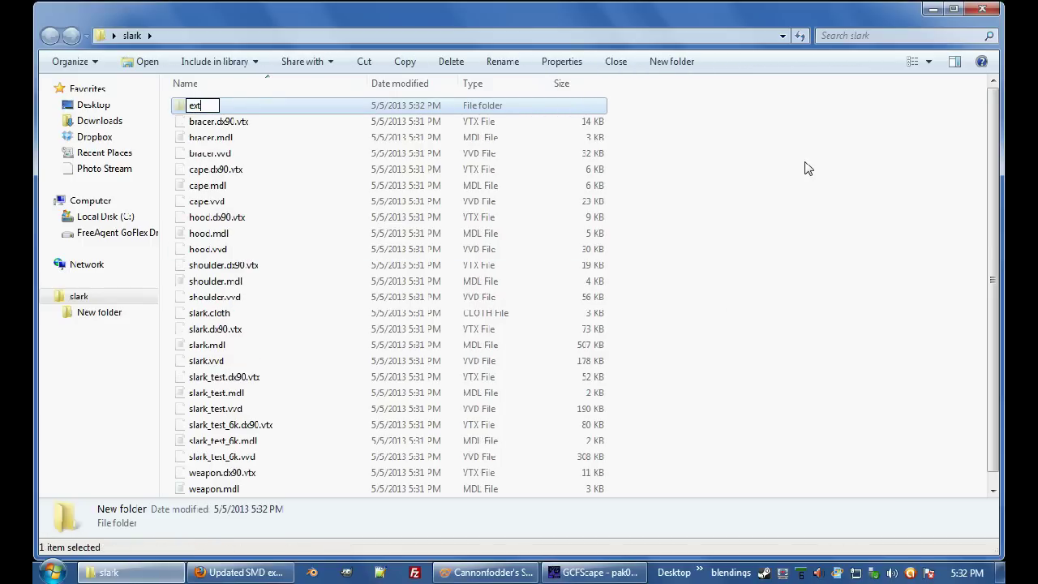
pyautogui.write('racted')
pyautogui.press('Return')
pyautogui.press('Return')
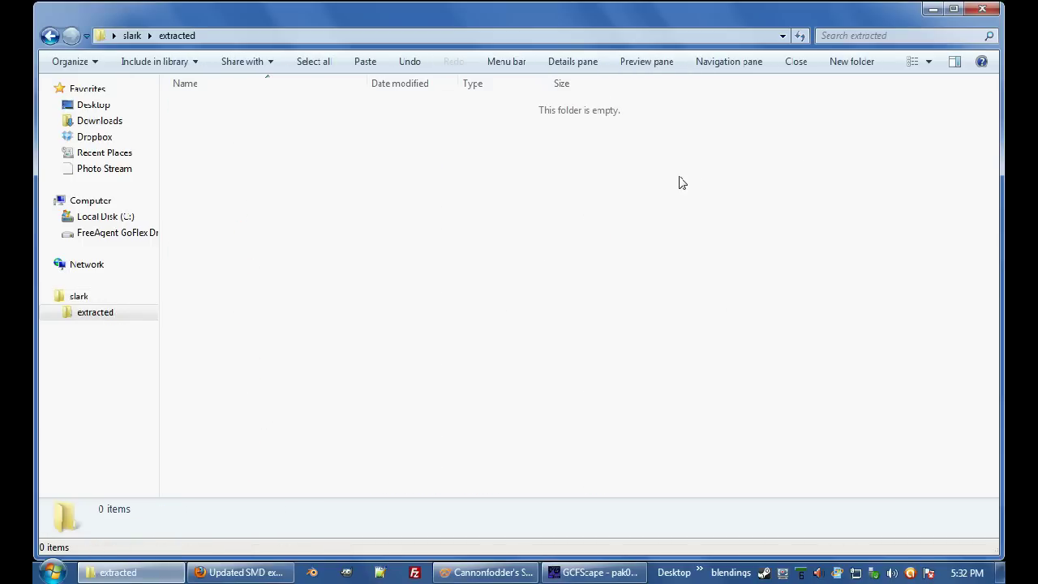
pyautogui.rightClick(681, 182)
pyautogui.write('wf')
pyautogui.write('models')
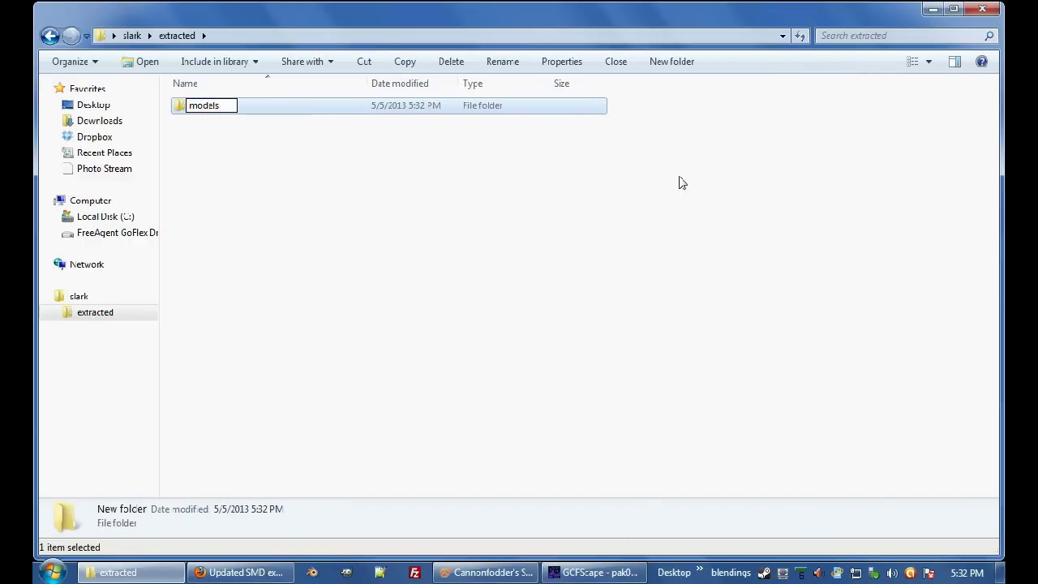
pyautogui.press('Return')
pyautogui.press('Return')
pyautogui.hotkey('ctrl', 'v')
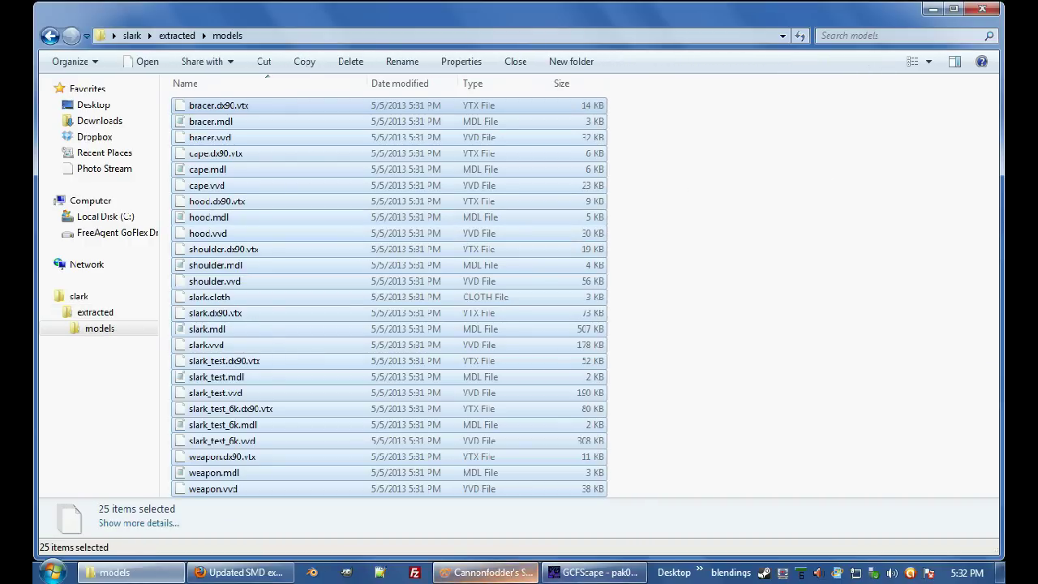
# - In GCFScape, browse to materials/models/heroes/slark and select all its texture files
pyautogui.click(596, 573)
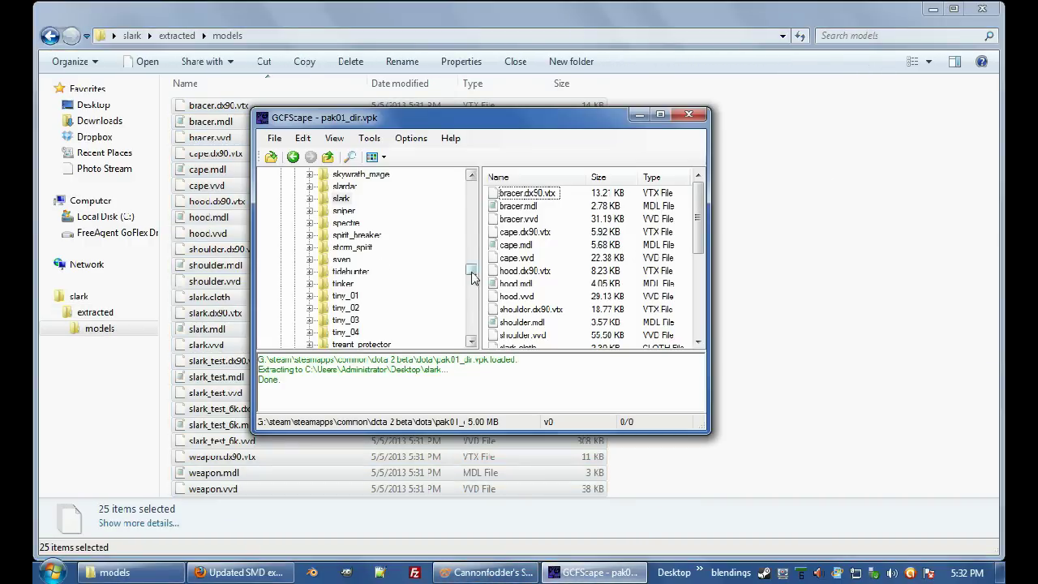
pyautogui.moveTo(470, 271); pyautogui.dragTo(470, 185)
pyautogui.click(280, 234)
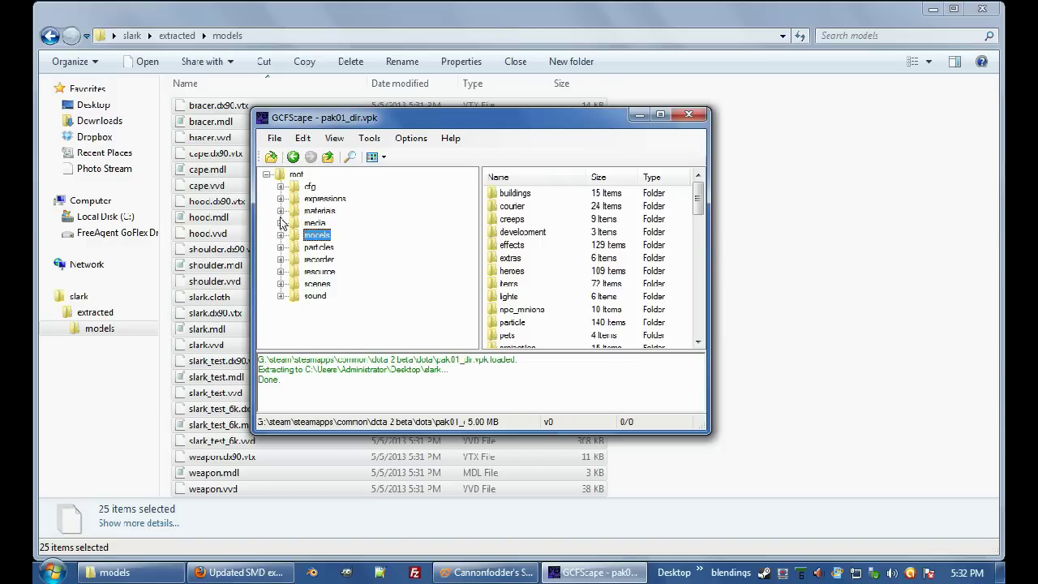
pyautogui.click(281, 211)
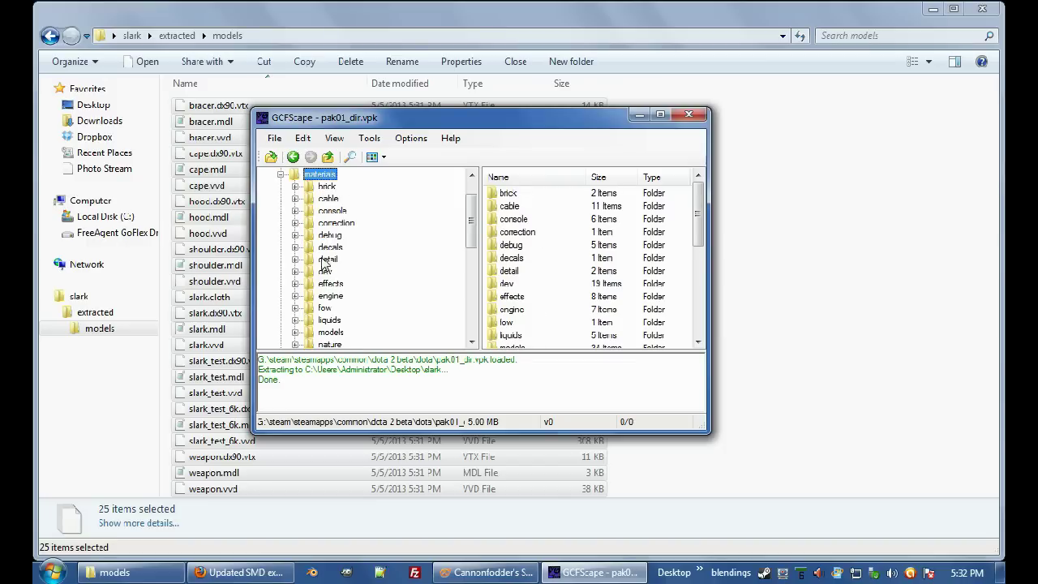
pyautogui.click(296, 333)
pyautogui.click(309, 271)
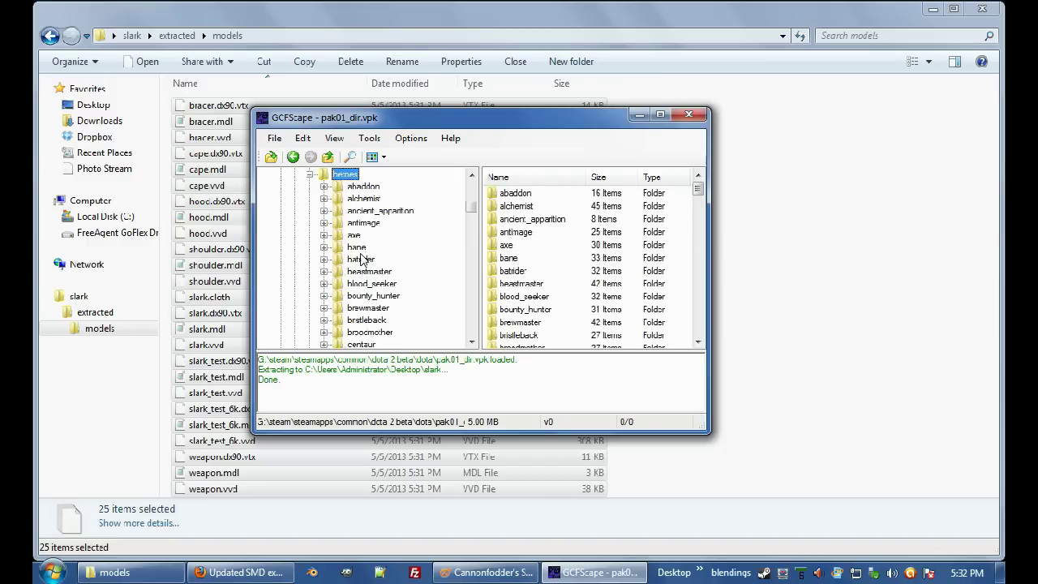
pyautogui.moveTo(471, 202); pyautogui.dragTo(470, 269)
pyautogui.click(355, 296)
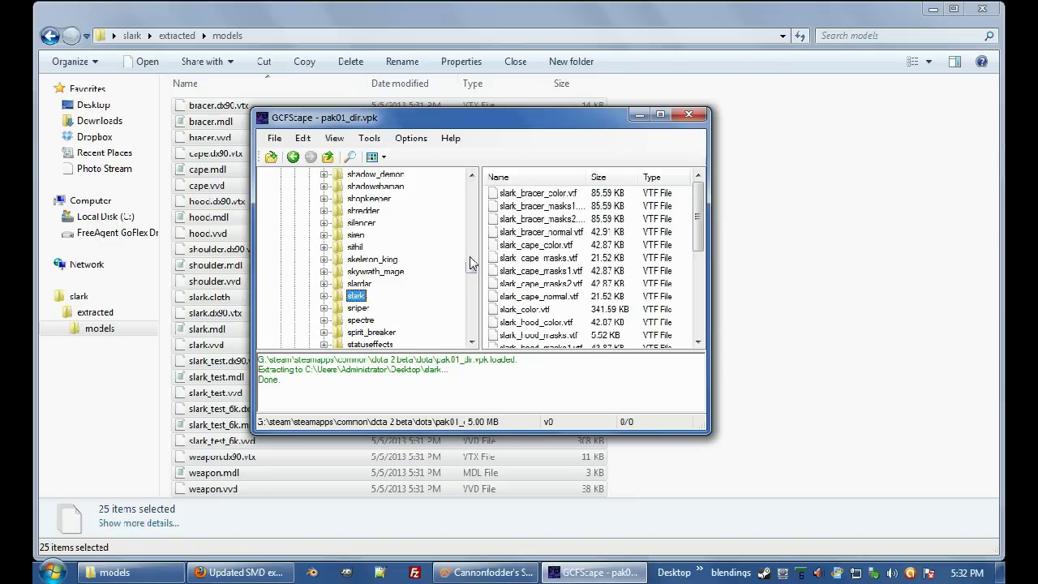
pyautogui.click(518, 243)
pyautogui.hotkey('ctrl', 'a')
# - Extract the textures into a new 'materials' folder under slark\extracted
pyautogui.rightClick(566, 207)
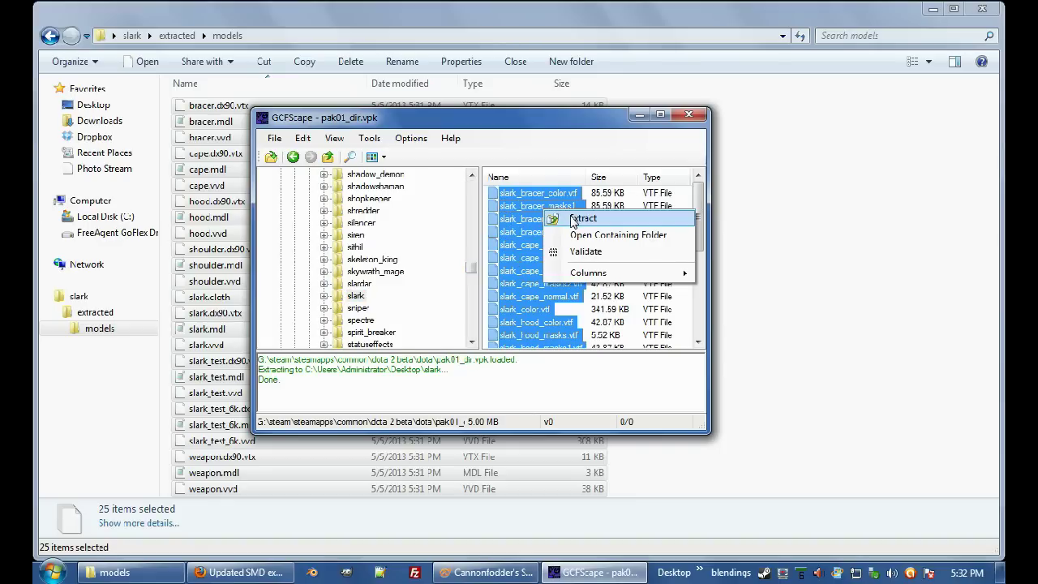
pyautogui.click(577, 218)
pyautogui.click(416, 347)
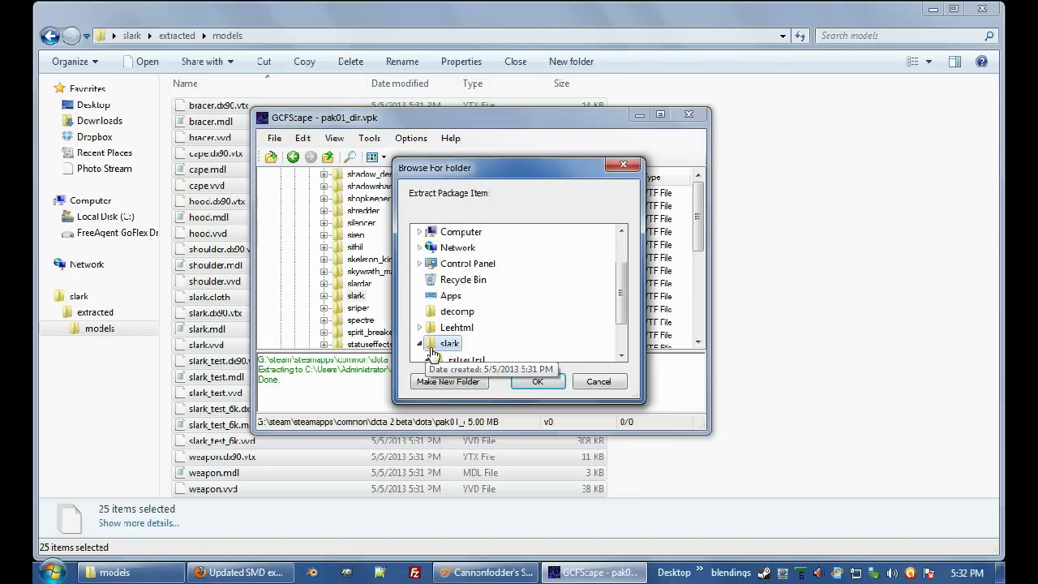
pyautogui.click(419, 343)
pyautogui.click(467, 360)
pyautogui.click(452, 383)
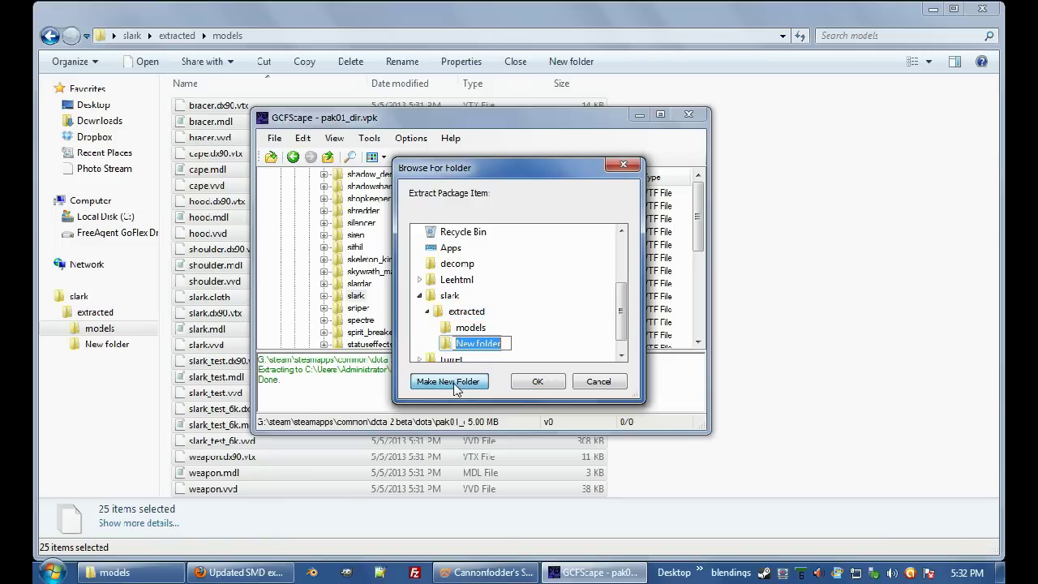
pyautogui.write('materials')
pyautogui.press('Return')
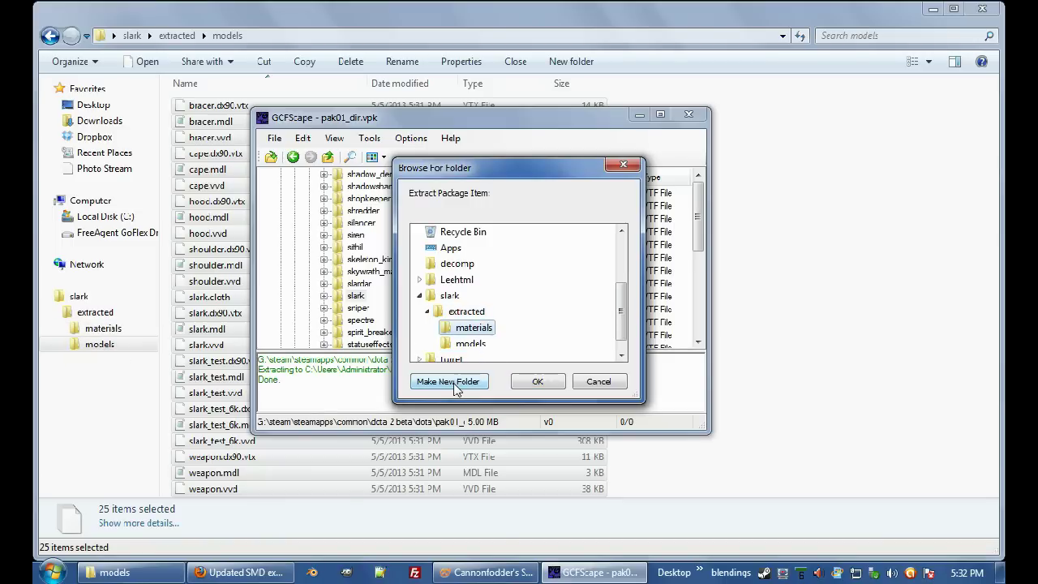
pyautogui.press('Return')
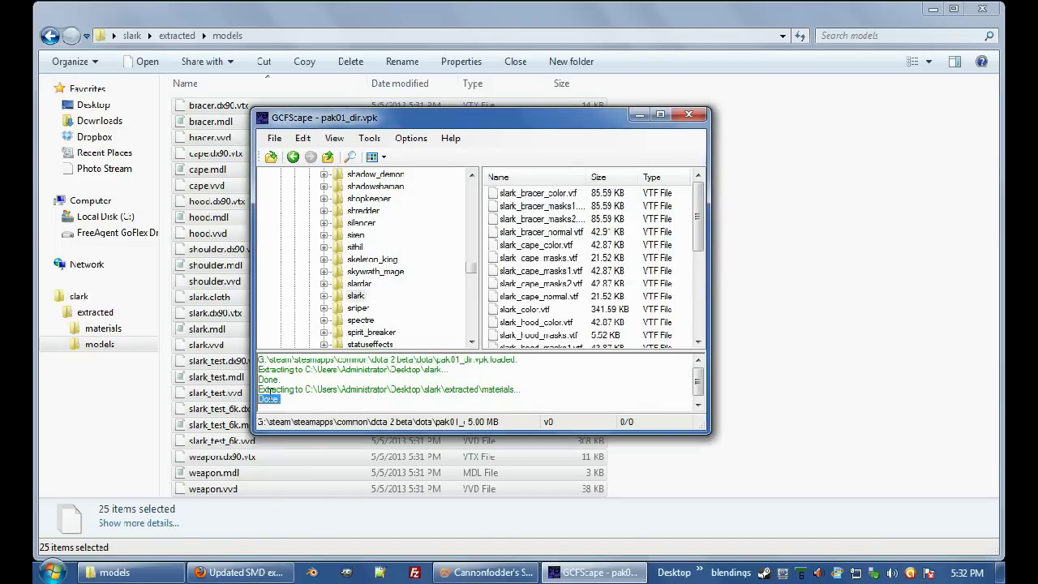
# - Close GCFScape, open slark\extracted\materials with its 26 VTF textures, and launch GIMP
pyautogui.click(688, 114)
pyautogui.click(736, 257)
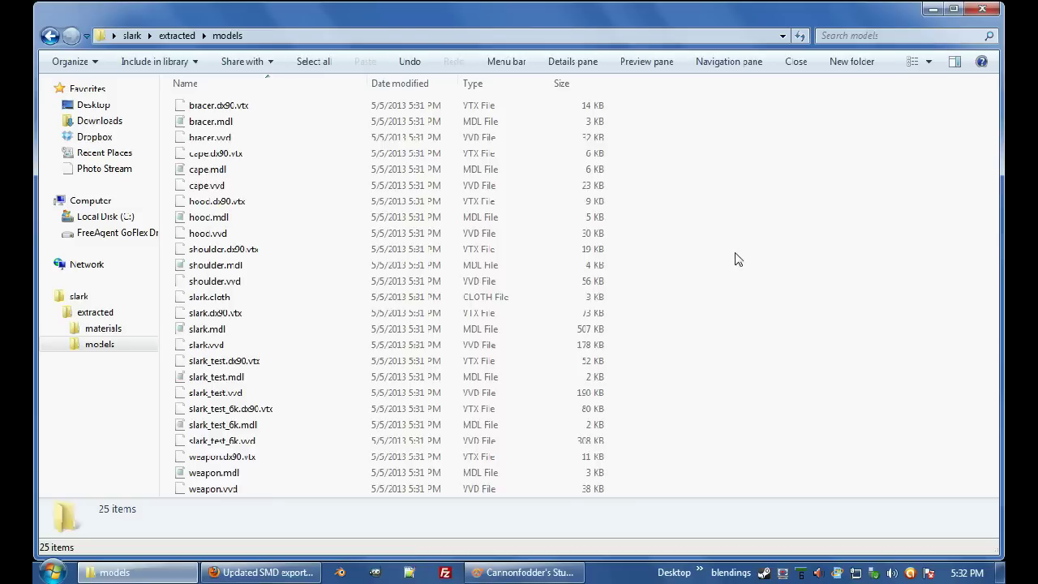
pyautogui.click(177, 35)
pyautogui.doubleClick(202, 105)
pyautogui.press('BackSpace')
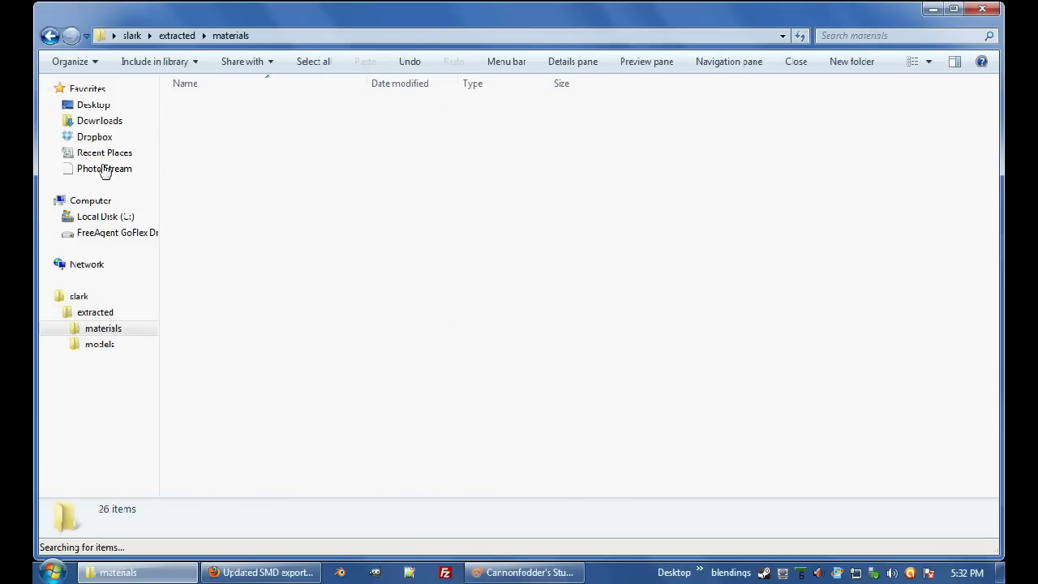
pyautogui.click(256, 123)
pyautogui.click(235, 122)
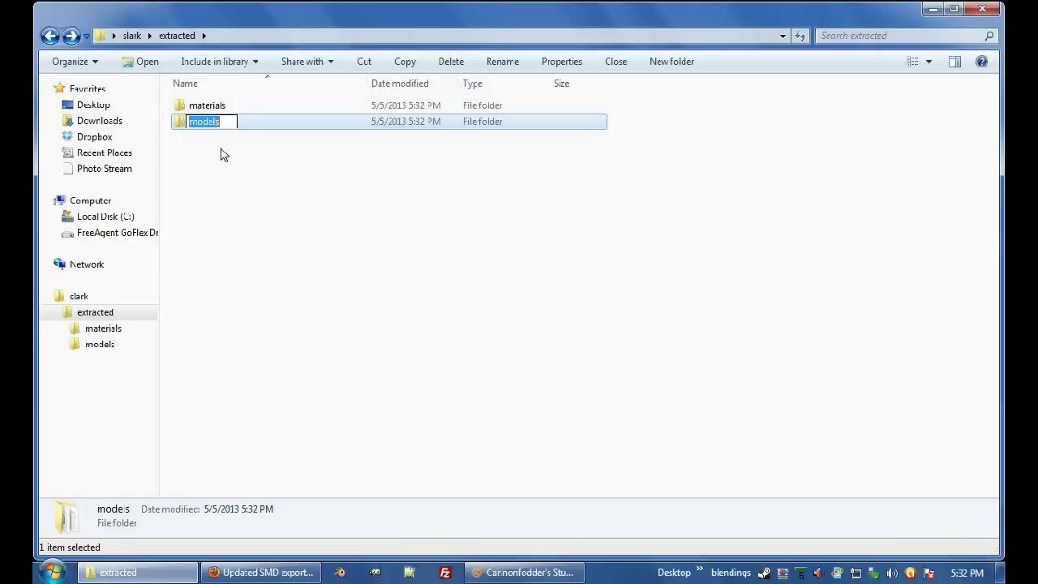
pyautogui.doubleClick(209, 106)
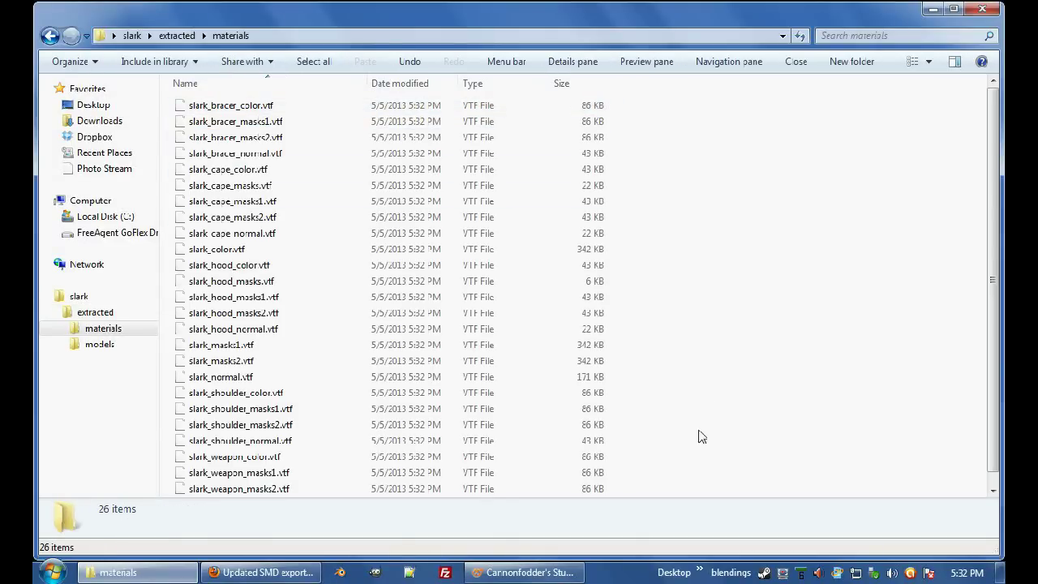
pyautogui.click(375, 573)
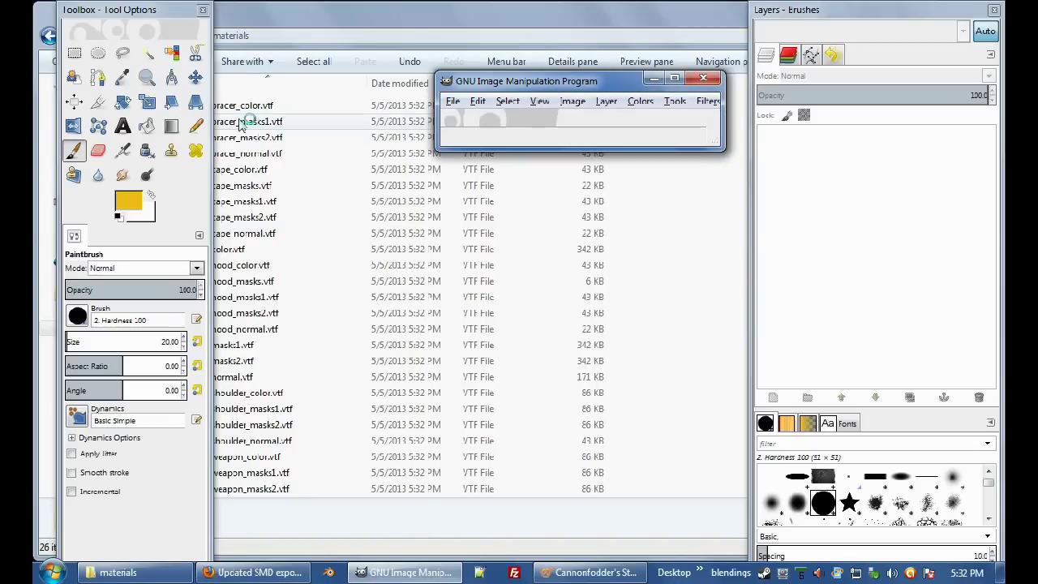
# - Drag slark_color.vtf, slark_normal.vtf and slark_masks2.vtf from Explorer into GIMP to open them
pyautogui.moveTo(152, 11); pyautogui.dragTo(131, 22)
pyautogui.click(426, 25)
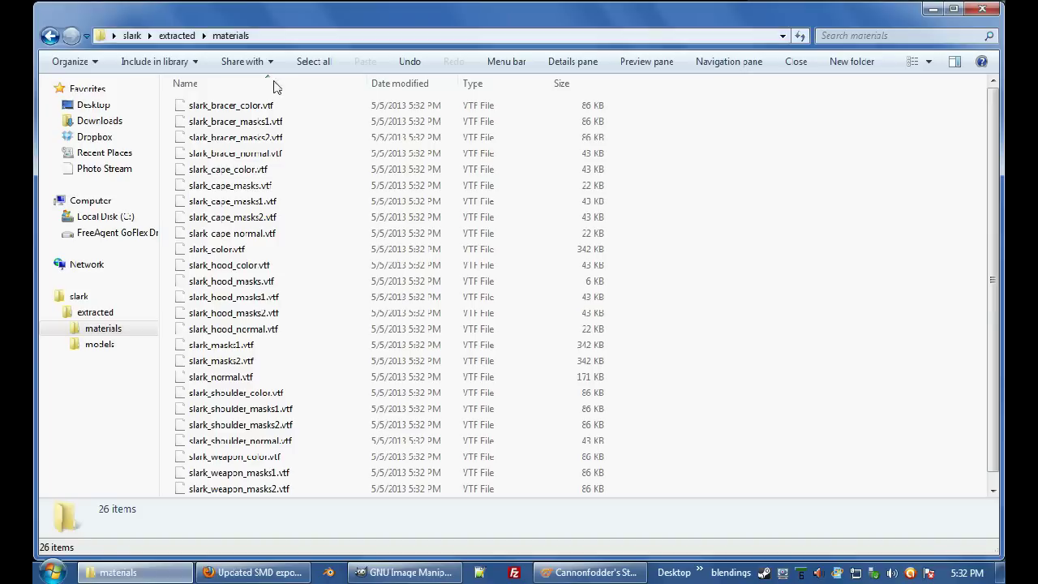
pyautogui.click(233, 108)
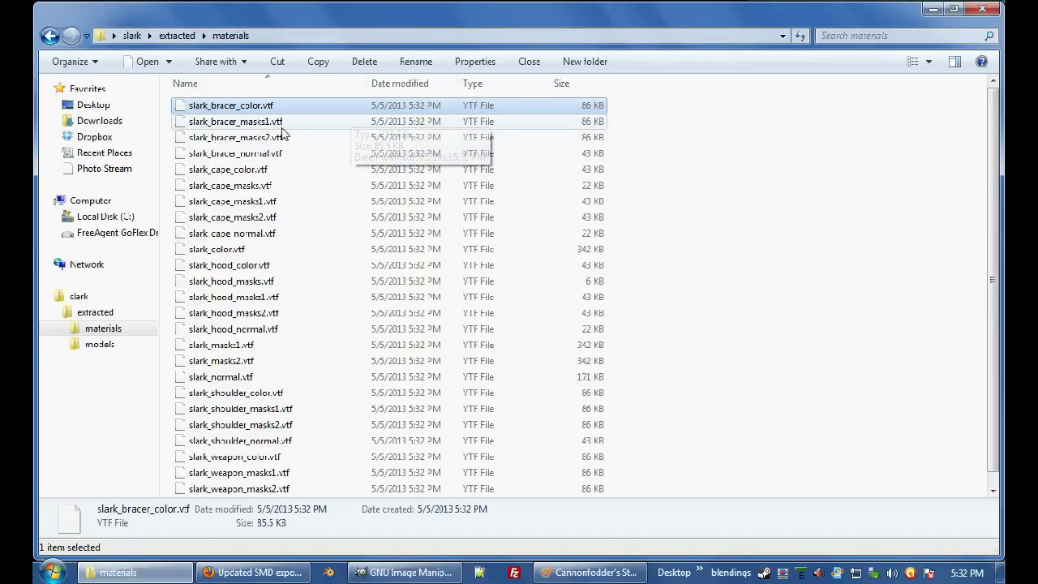
pyautogui.click(232, 251)
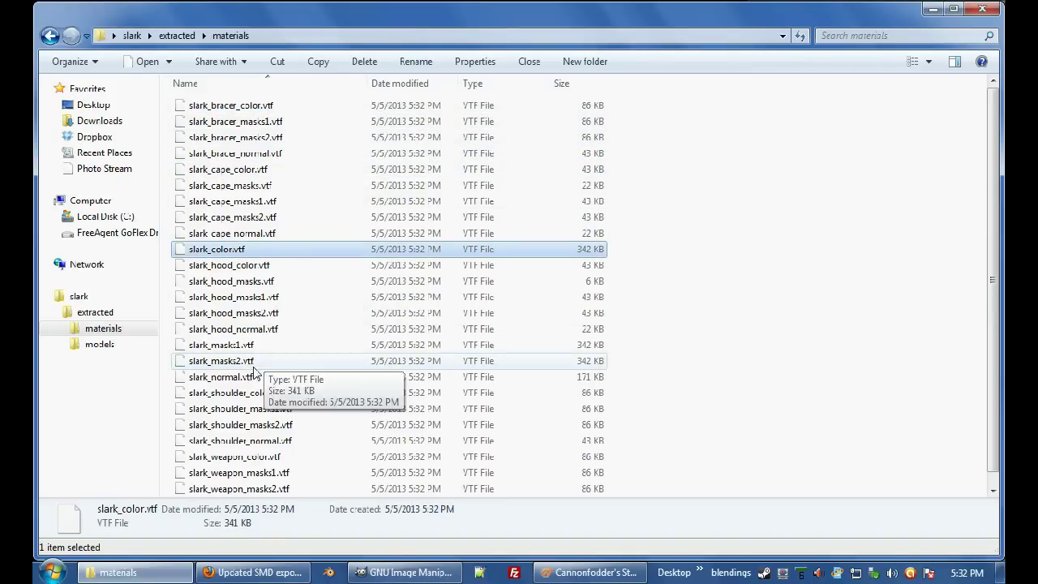
pyautogui.keyDown('ctrl'); pyautogui.click(242, 378); pyautogui.keyUp('ctrl')
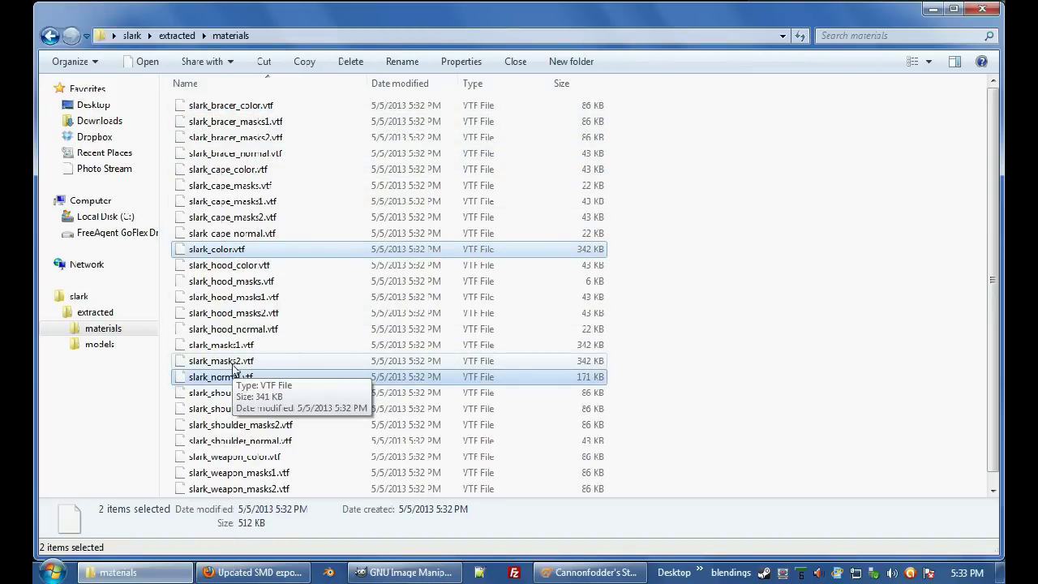
pyautogui.keyDown('ctrl'); pyautogui.click(231, 362); pyautogui.keyUp('ctrl')
pyautogui.moveTo(233, 363); pyautogui.dragTo(158, 162)
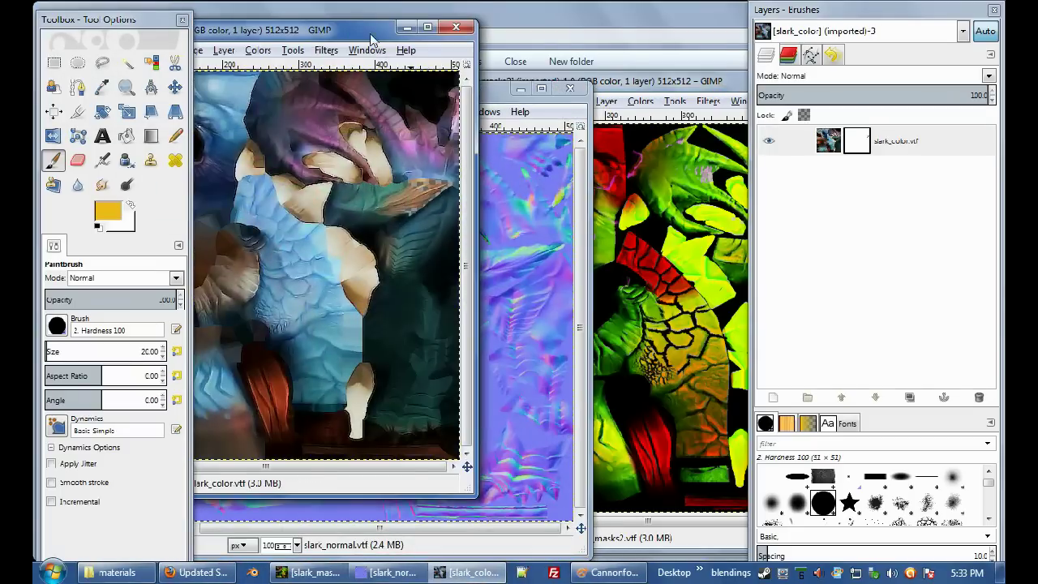
pyautogui.moveTo(370, 39); pyautogui.dragTo(554, 70)
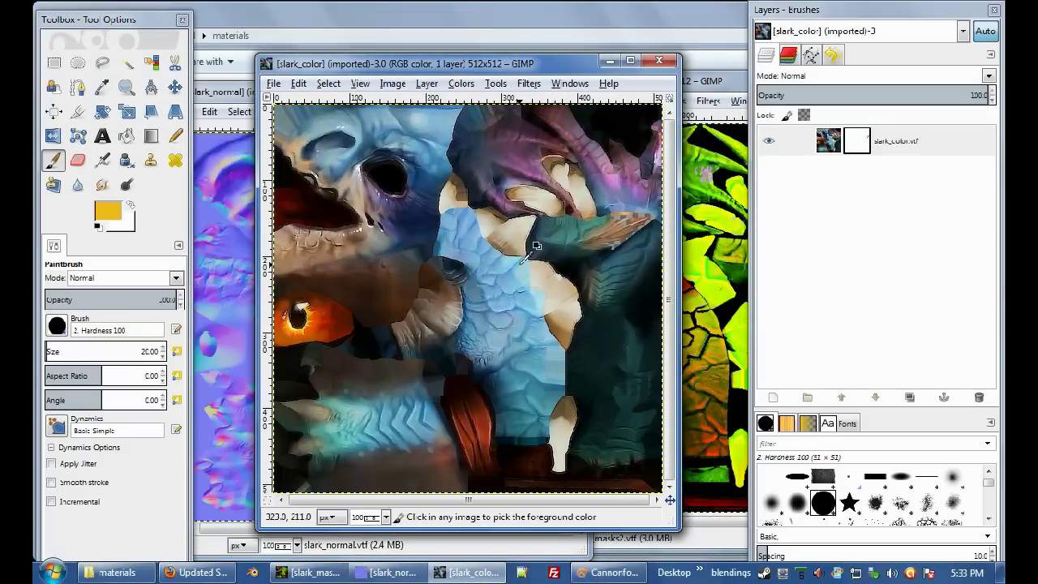
# - Export the colour texture as slark_dif.png into a new slark\decompiled\materials folder
pyautogui.hotkey('ctrl', 'shift', 'e')
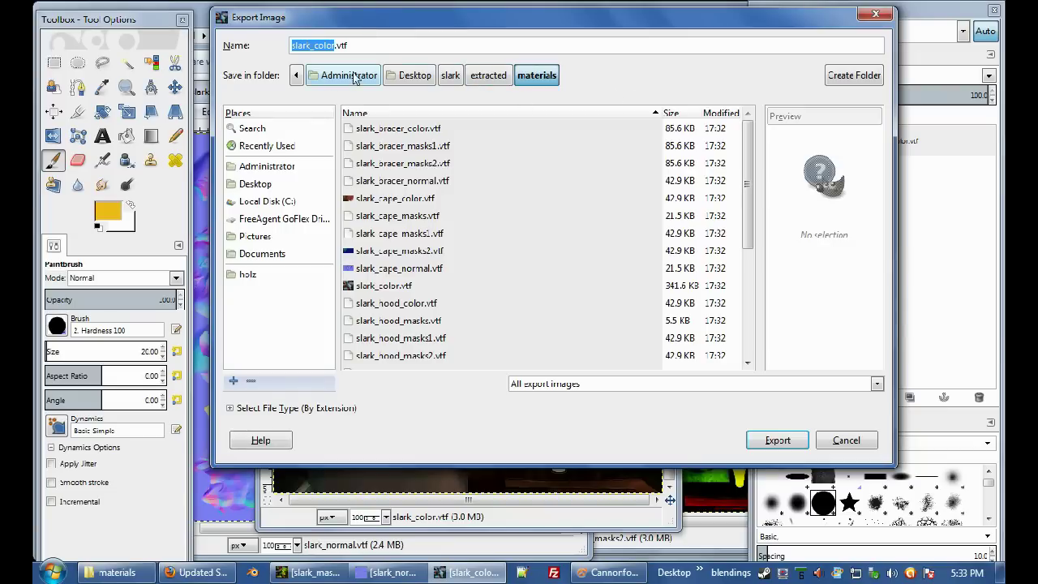
pyautogui.click(451, 74)
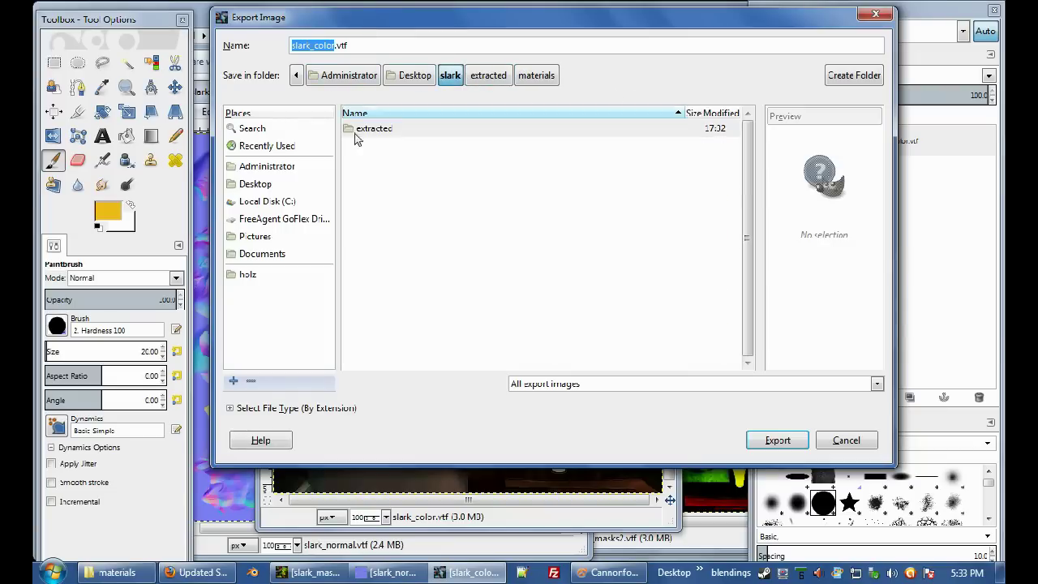
pyautogui.click(853, 74)
pyautogui.write('deco')
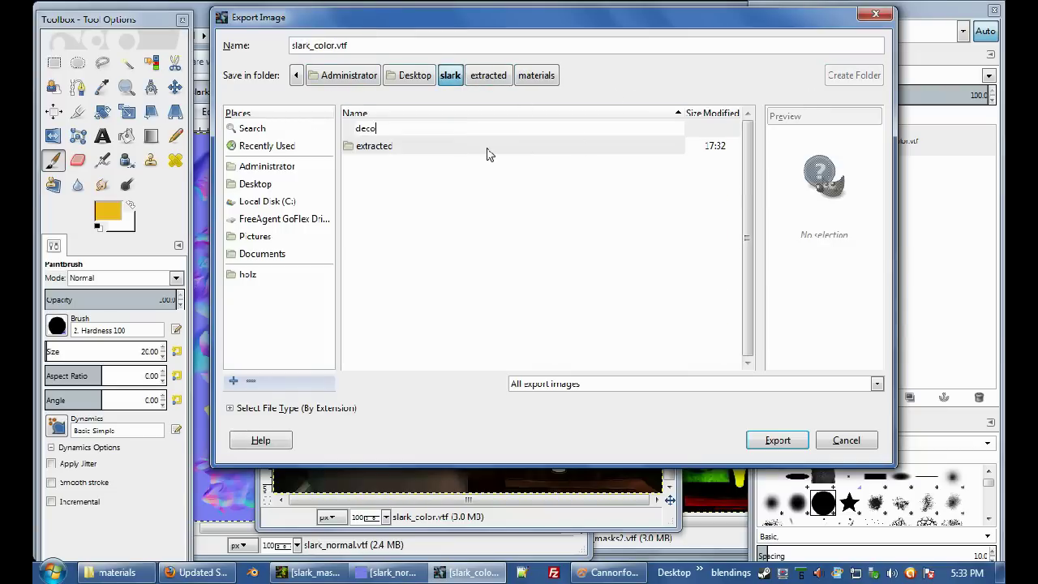
pyautogui.write('mpiled')
pyautogui.press('Return')
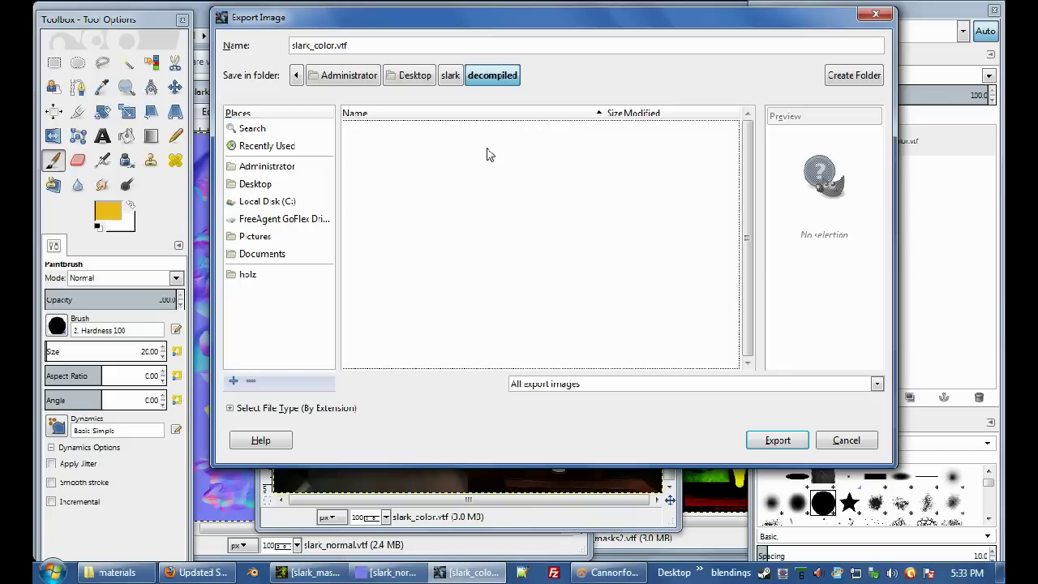
pyautogui.click(860, 75)
pyautogui.write('meterial')
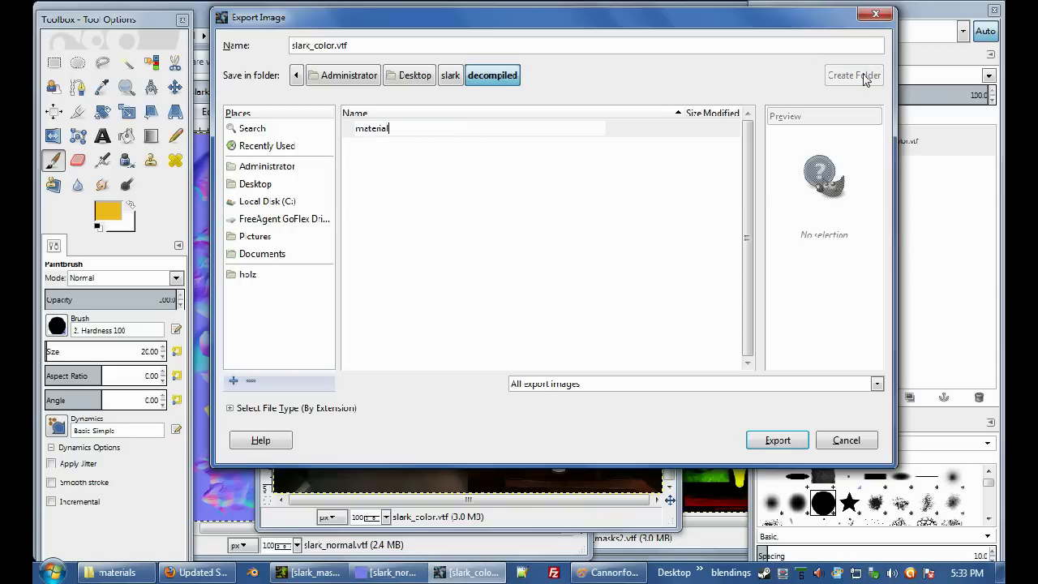
pyautogui.write('s')
pyautogui.press('Return')
pyautogui.moveTo(365, 44); pyautogui.dragTo(312, 47)
pyautogui.write('dif.png')
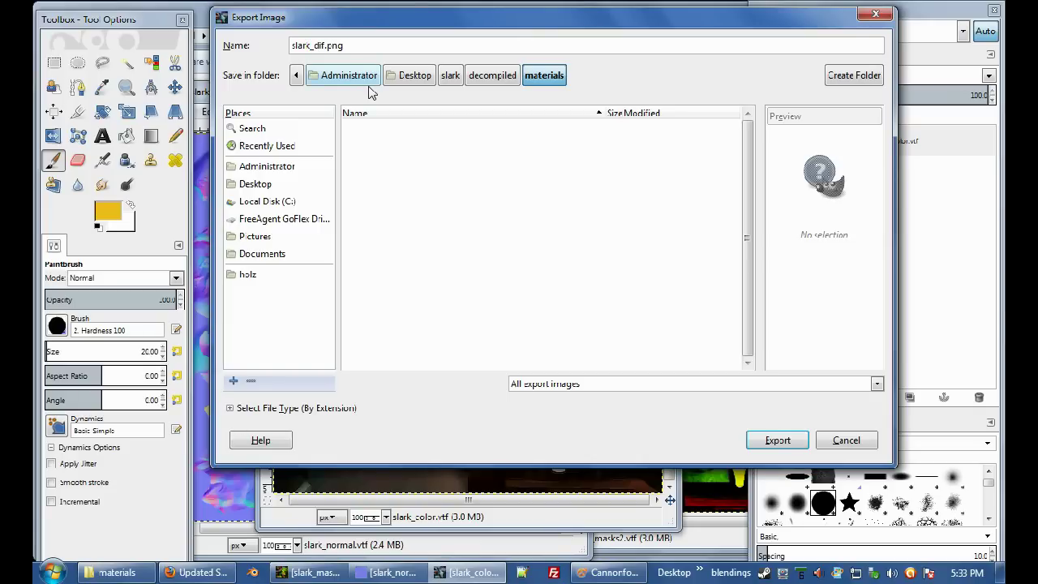
pyautogui.click(777, 440)
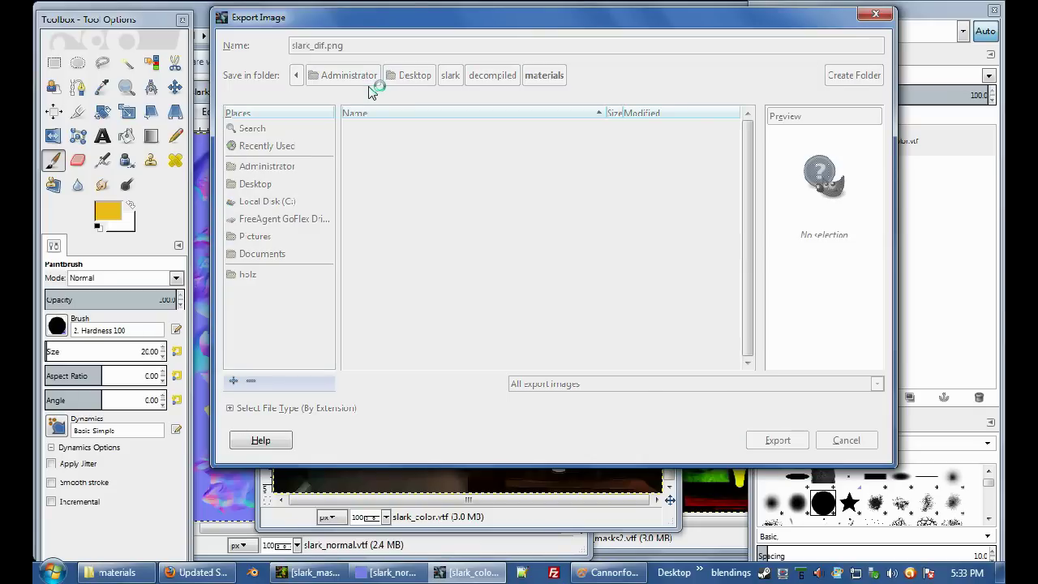
pyautogui.click(526, 427)
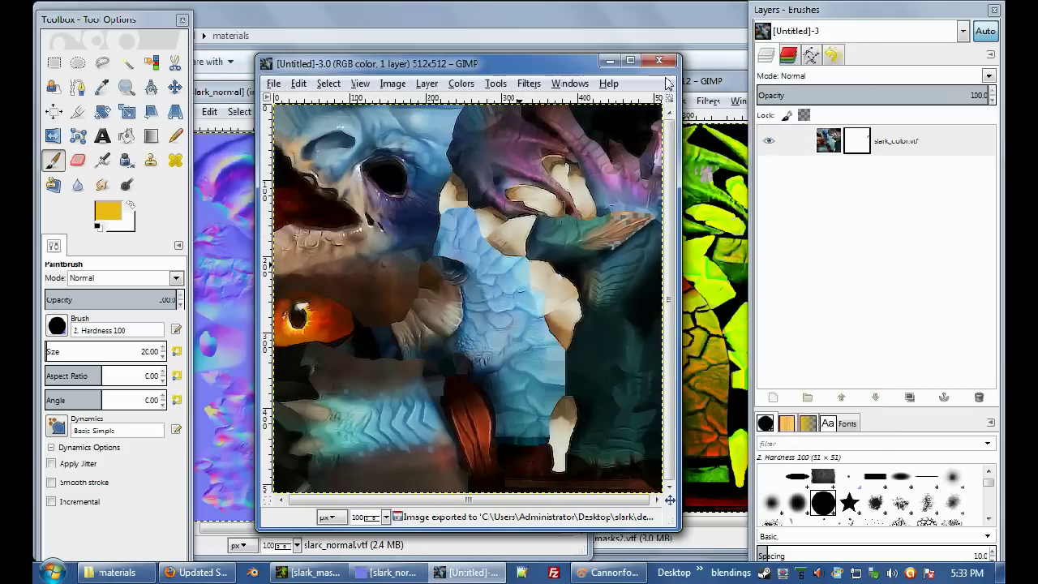
pyautogui.click(661, 83)
# - Export the normal map as slark_normal.png into the same decompiled\materials folder
pyautogui.moveTo(441, 95); pyautogui.dragTo(514, 98)
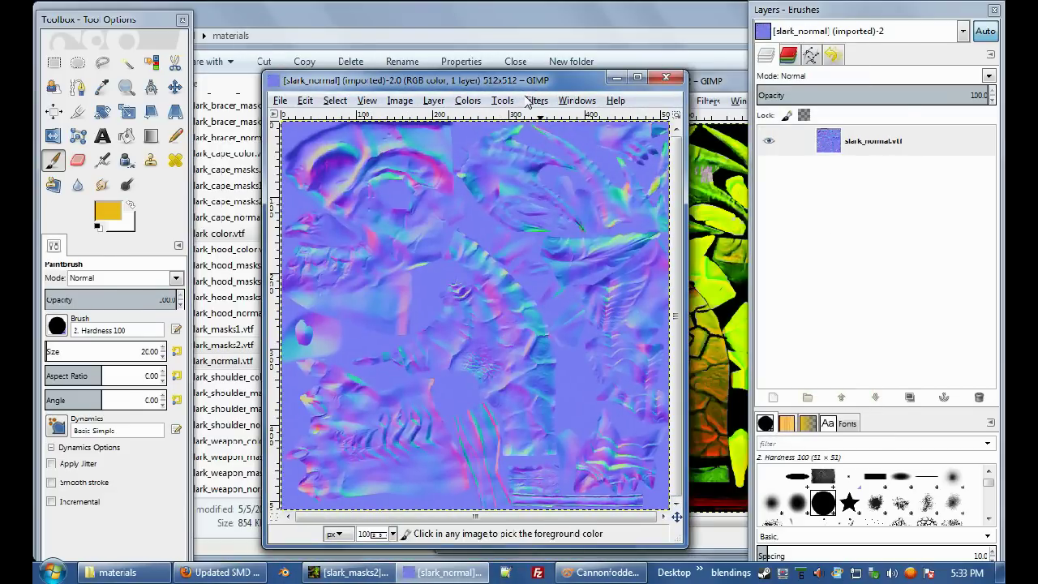
pyautogui.hotkey('shift', 'ctrl', 'e')
pyautogui.click(450, 75)
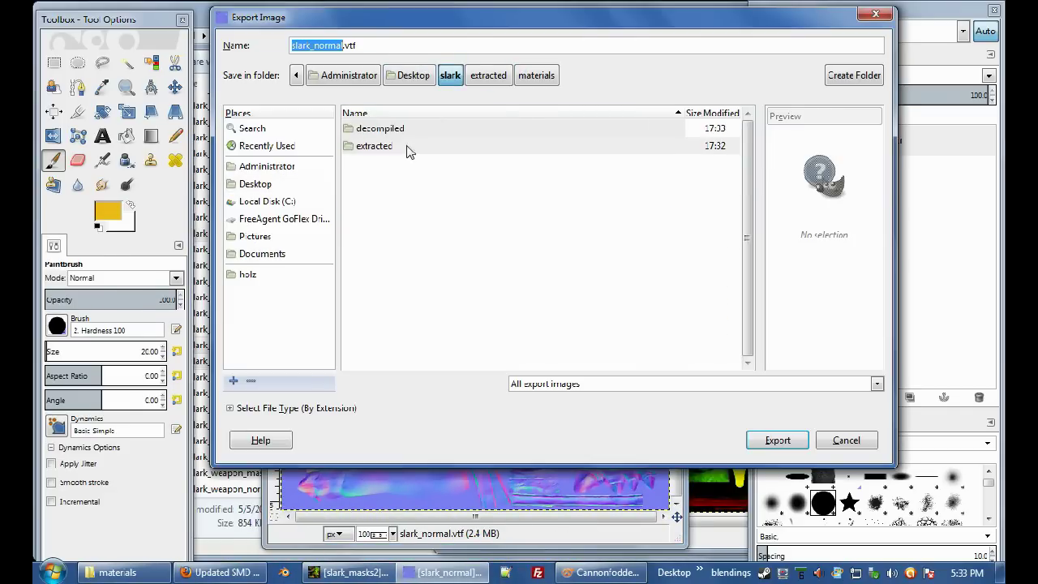
pyautogui.doubleClick(387, 129)
pyautogui.doubleClick(387, 130)
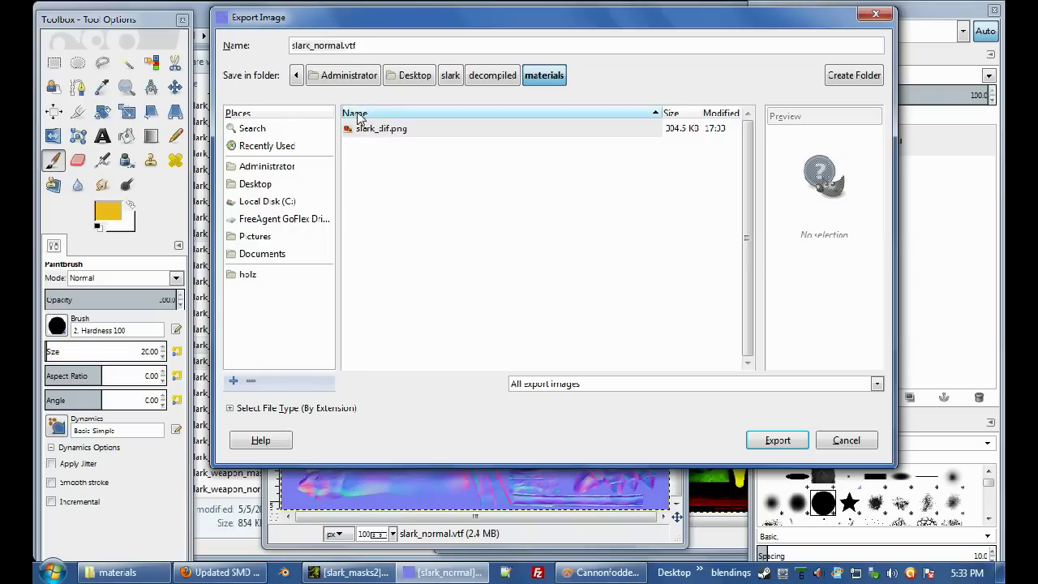
pyautogui.click(362, 128)
pyautogui.doubleClick(318, 45)
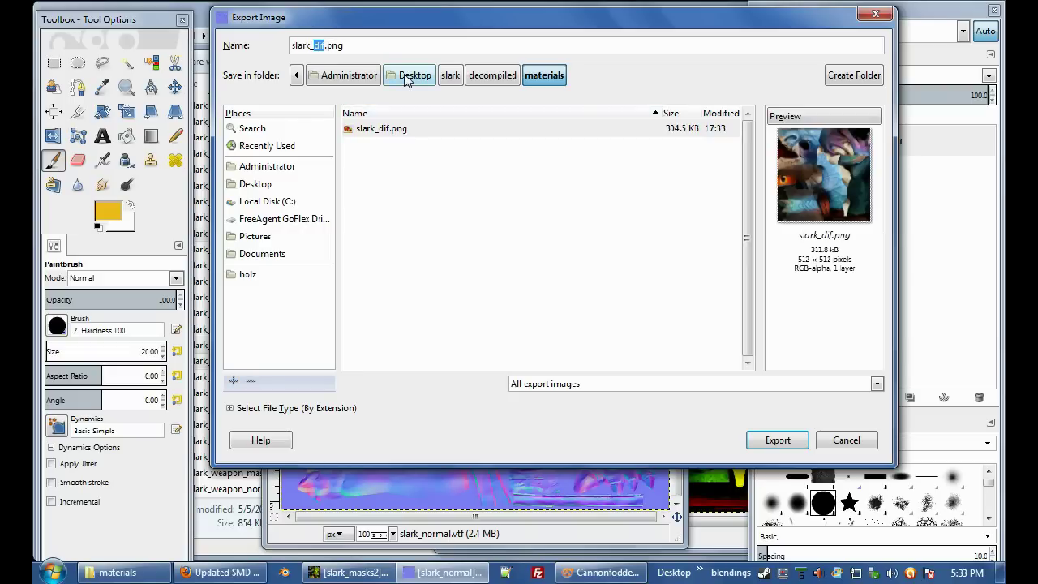
pyautogui.write('normal')
pyautogui.press('Return')
pyautogui.press('Return')
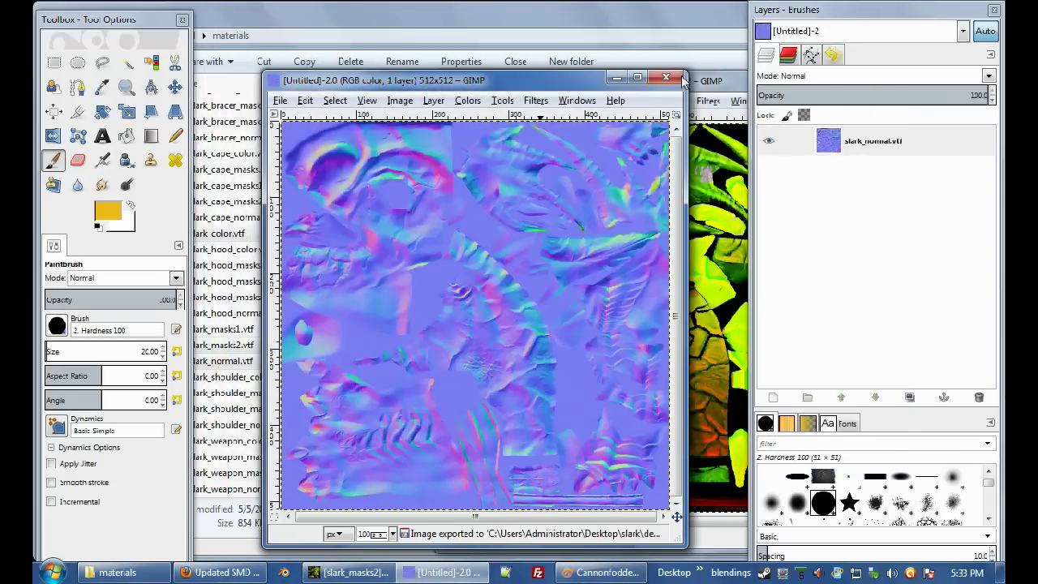
# - Close the normal map and toggle the slark_masks2 red, green and blue channels to inspect each
pyautogui.click(667, 77)
pyautogui.moveTo(542, 84); pyautogui.dragTo(390, 51)
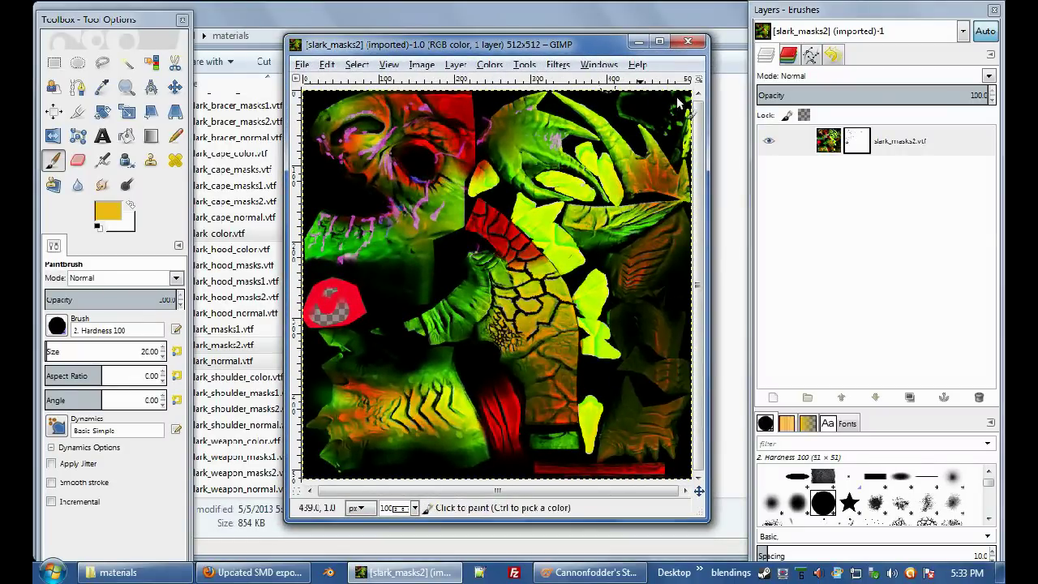
pyautogui.click(788, 55)
pyautogui.click(770, 85)
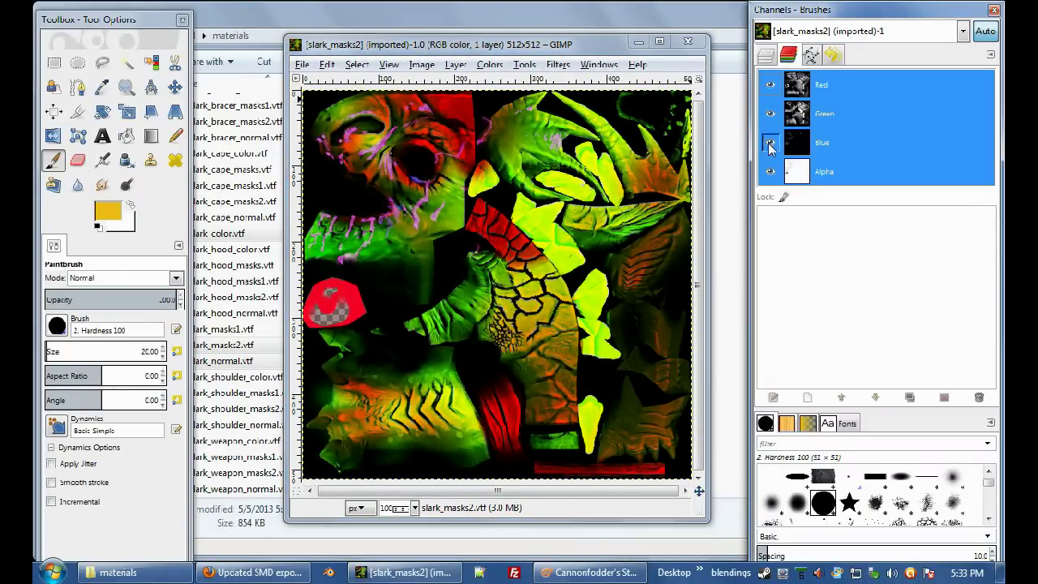
pyautogui.click(771, 141)
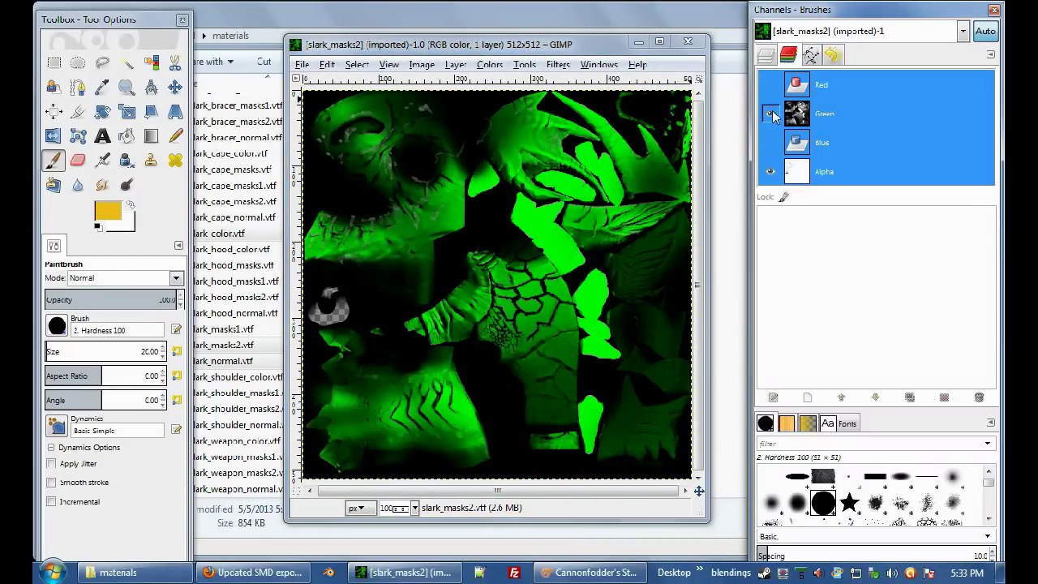
pyautogui.click(771, 113)
pyautogui.click(772, 85)
pyautogui.click(772, 85)
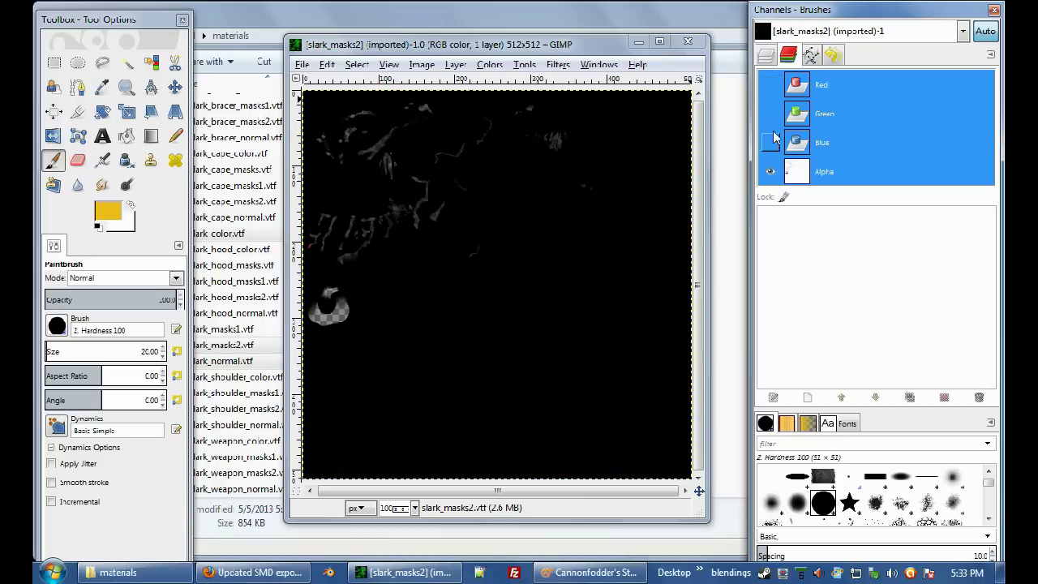
pyautogui.click(771, 113)
pyautogui.click(770, 84)
pyautogui.click(771, 142)
# - Hide the green and blue channels so only the red channel stays visible
pyautogui.doubleClick(770, 114)
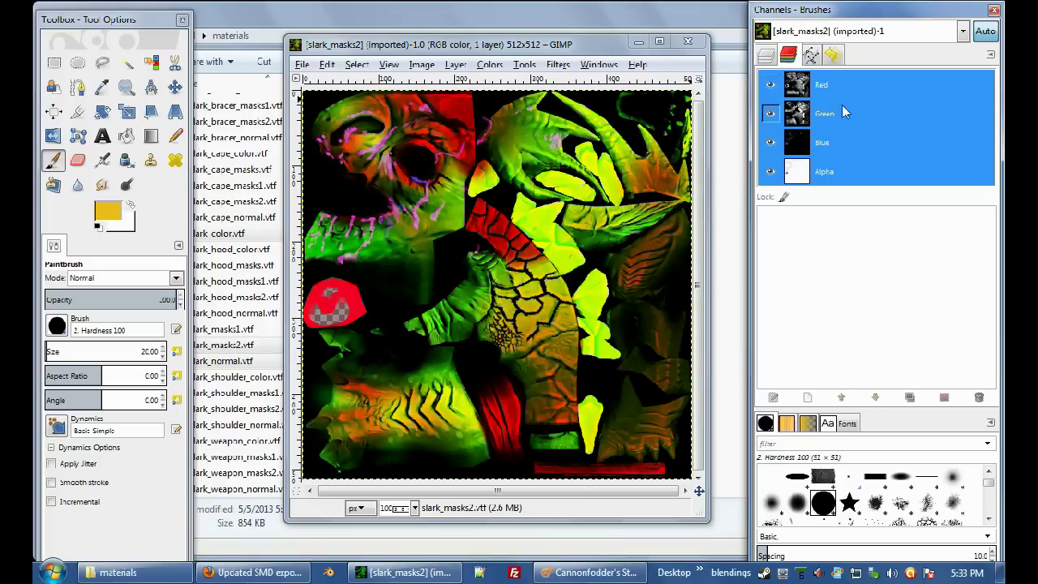
pyautogui.click(771, 114)
pyautogui.click(771, 142)
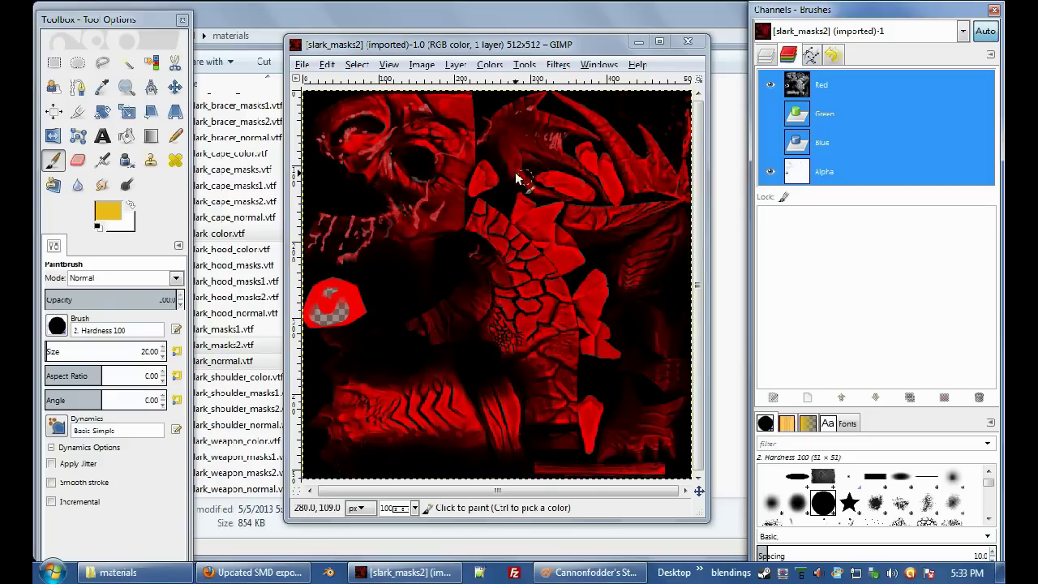
pyautogui.click(767, 55)
pyautogui.click(788, 55)
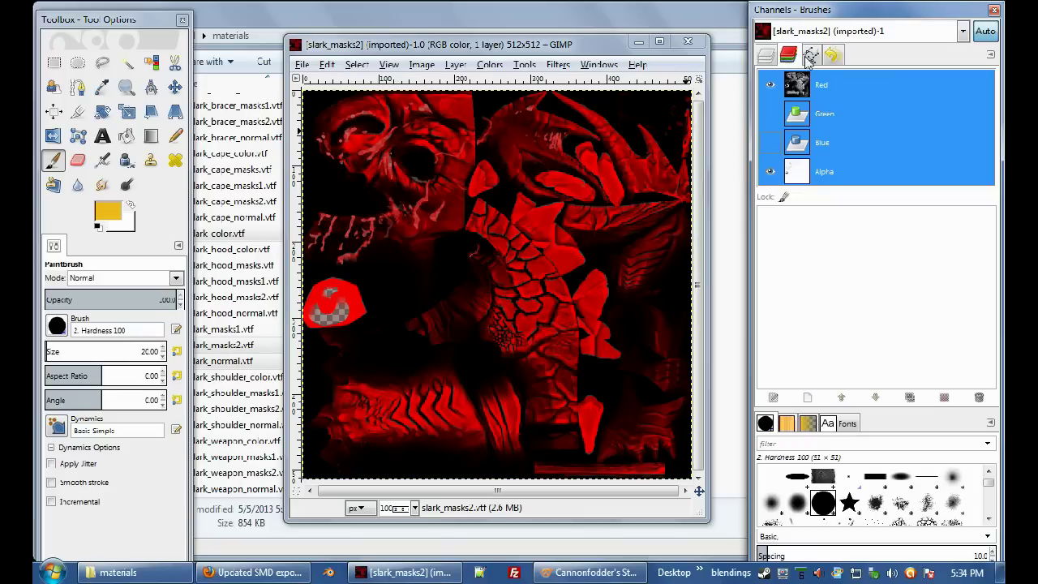
pyautogui.doubleClick(771, 115)
pyautogui.click(771, 115)
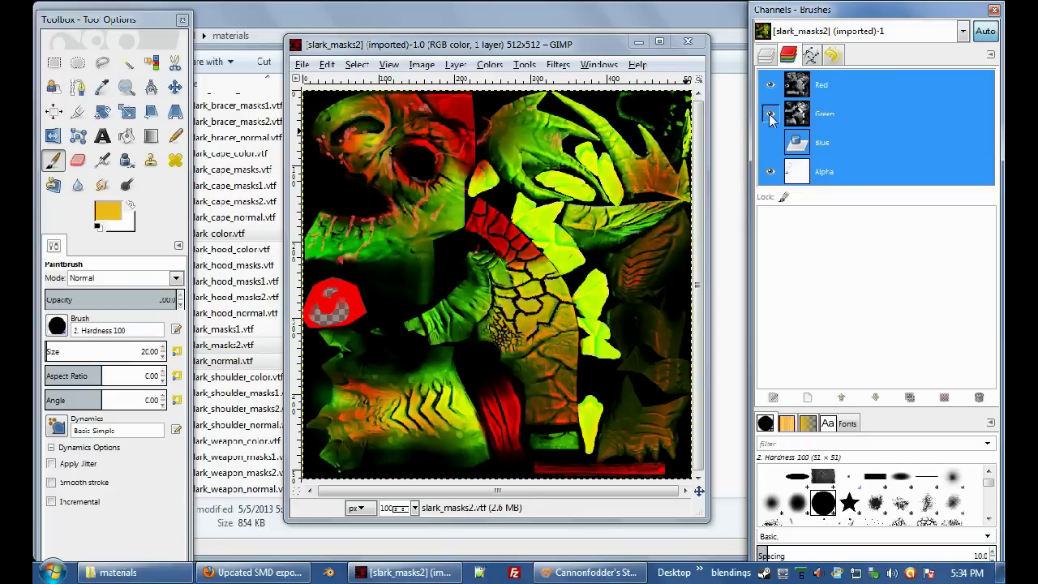
pyautogui.click(770, 115)
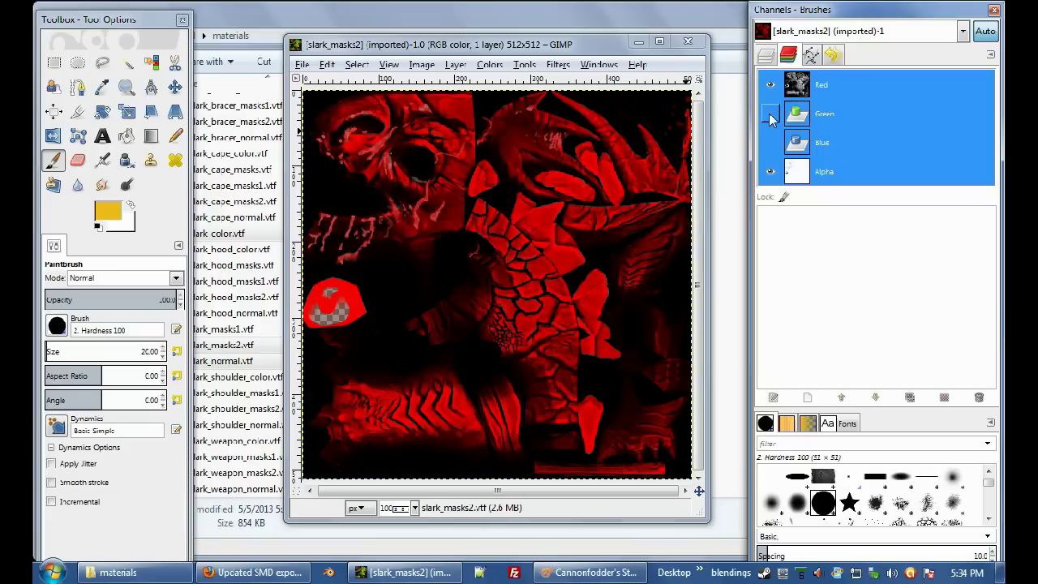
# - Select the layer mask, paint over the left red blob, then undo the stroke
pyautogui.click(767, 55)
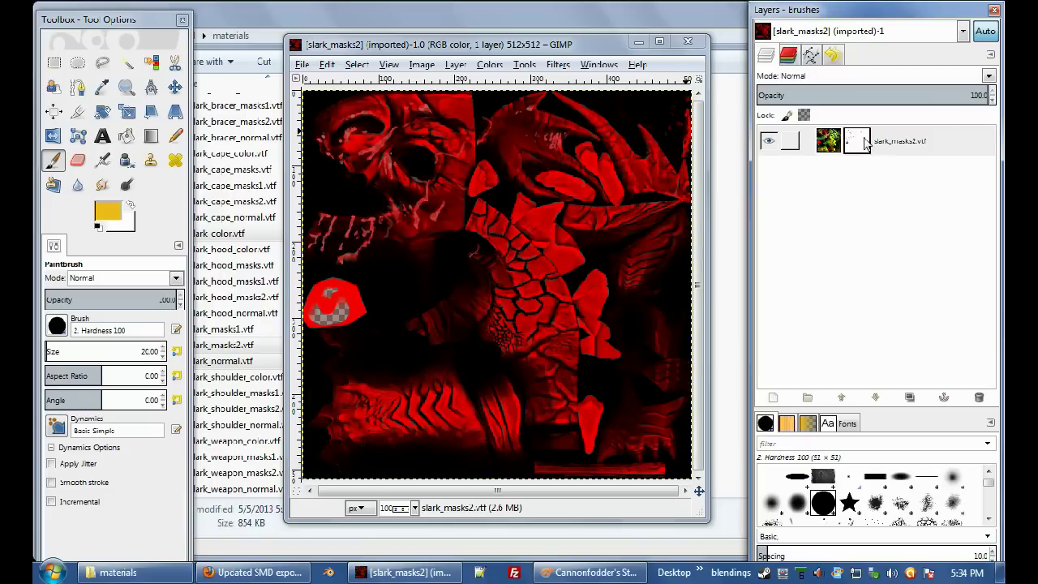
pyautogui.keyDown('ctrl'); pyautogui.click(865, 141); pyautogui.keyUp('ctrl')
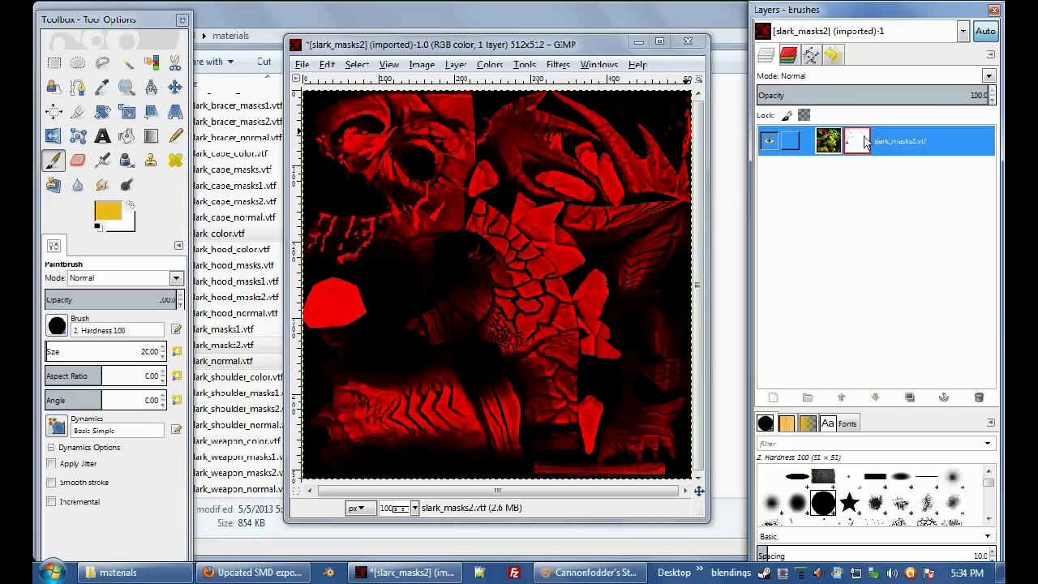
pyautogui.moveTo(320, 302)
pyautogui.mouseDown()
pyautogui.moveTo(348, 304)
pyautogui.moveTo(330, 315)
pyautogui.mouseUp()
pyautogui.hotkey('ctrl', 'z')
# - Widen the image window and turn off View > Show Layer Boundary
pyautogui.moveTo(283, 112); pyautogui.dragTo(251, 112)
pyautogui.click(356, 64)
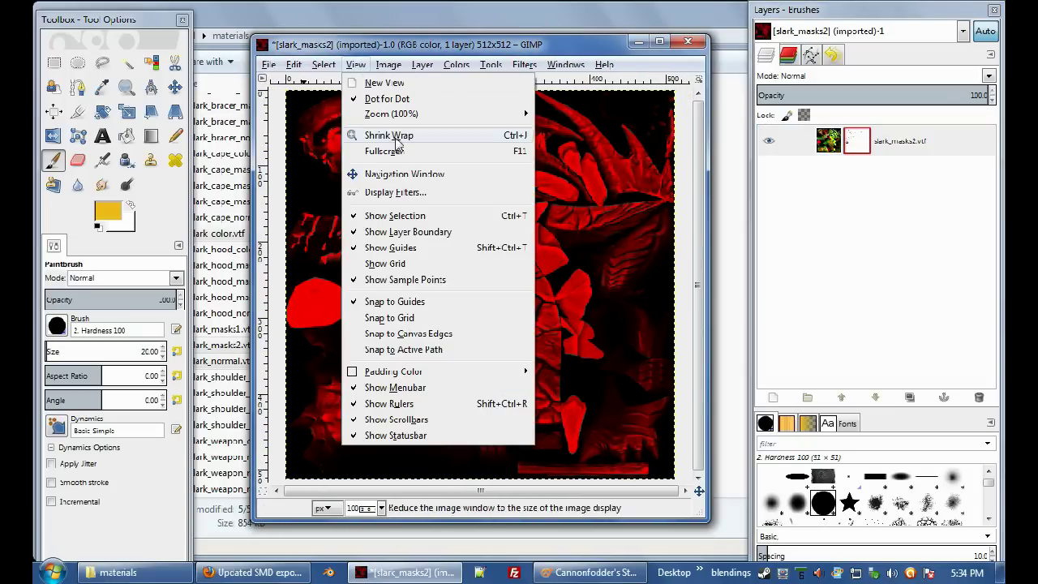
pyautogui.click(405, 232)
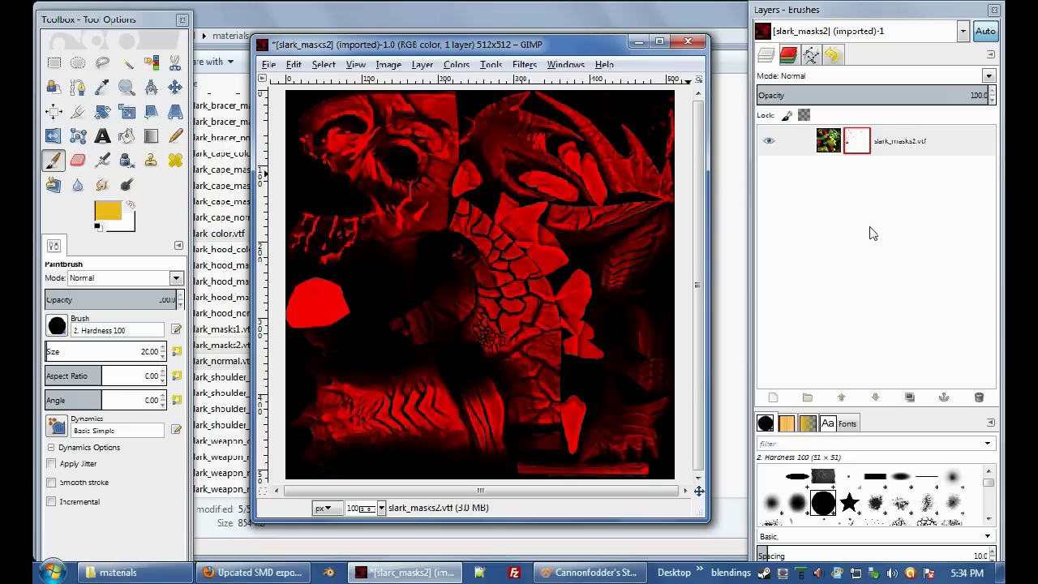
# - Create a new 512×512 image and paste the red-channel texture into it
pyautogui.hotkey('ctrl', 'n')
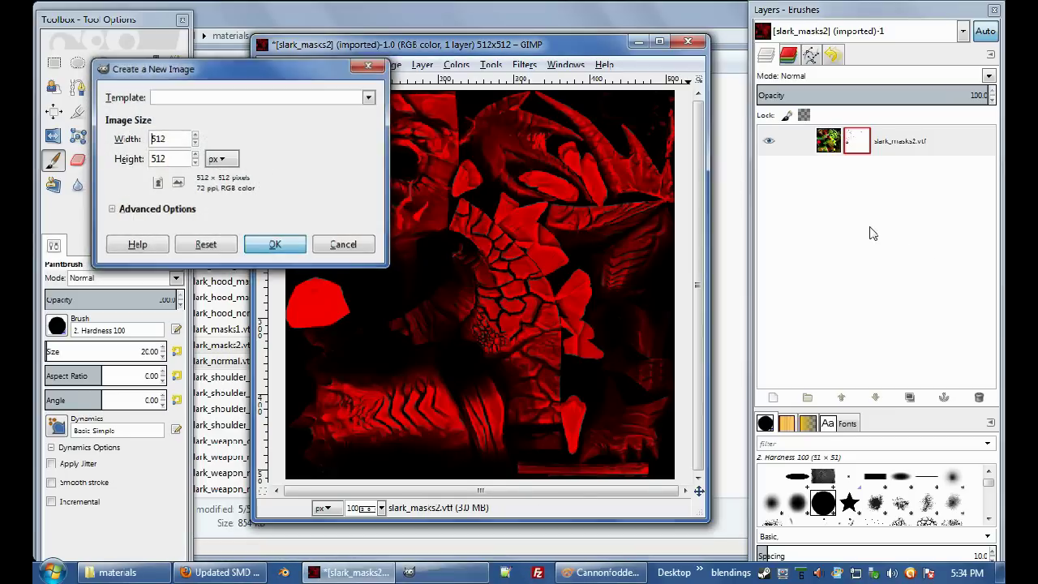
pyautogui.press('Return')
pyautogui.moveTo(436, 87); pyautogui.dragTo(544, 40)
pyautogui.hotkey('ctrl', 'v')
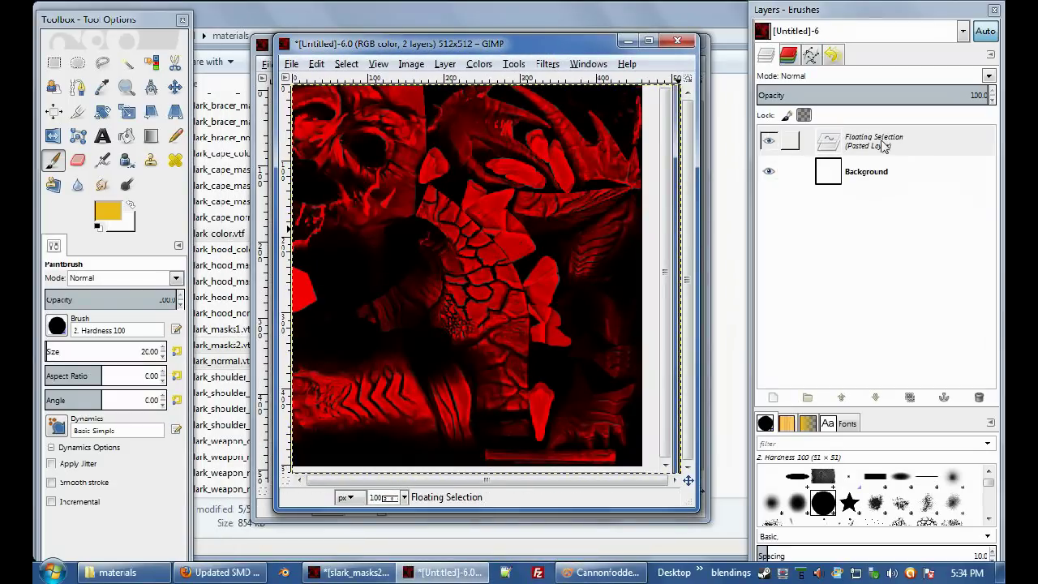
pyautogui.keyDown('ctrl'); pyautogui.scroll(3, 470, 190); pyautogui.keyUp('ctrl')
pyautogui.moveTo(560, 357); pyautogui.dragTo(430, 294, button='middle')
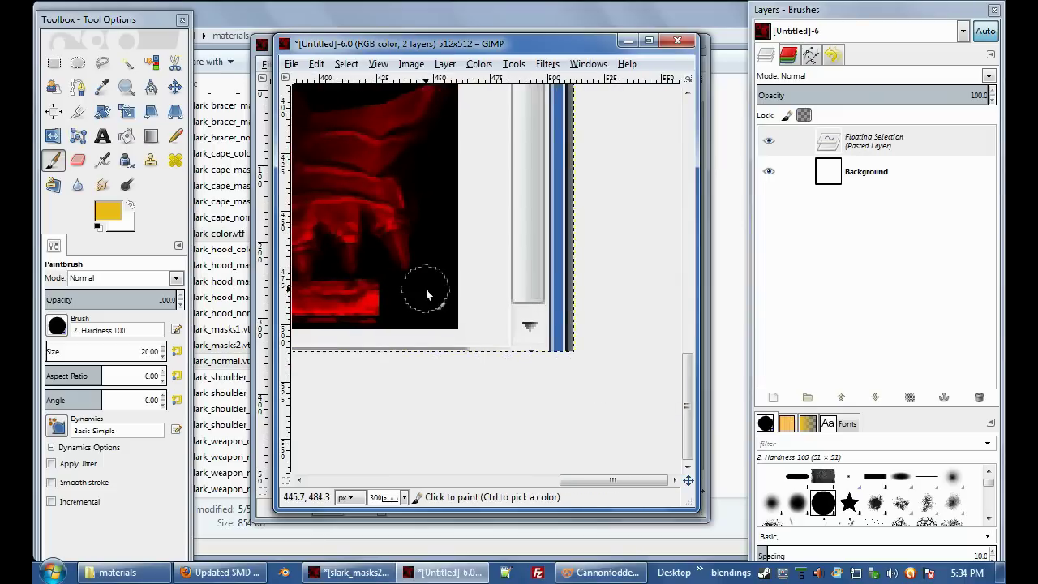
# - Anchor the floating pasted selection onto the background layer
pyautogui.press('m')
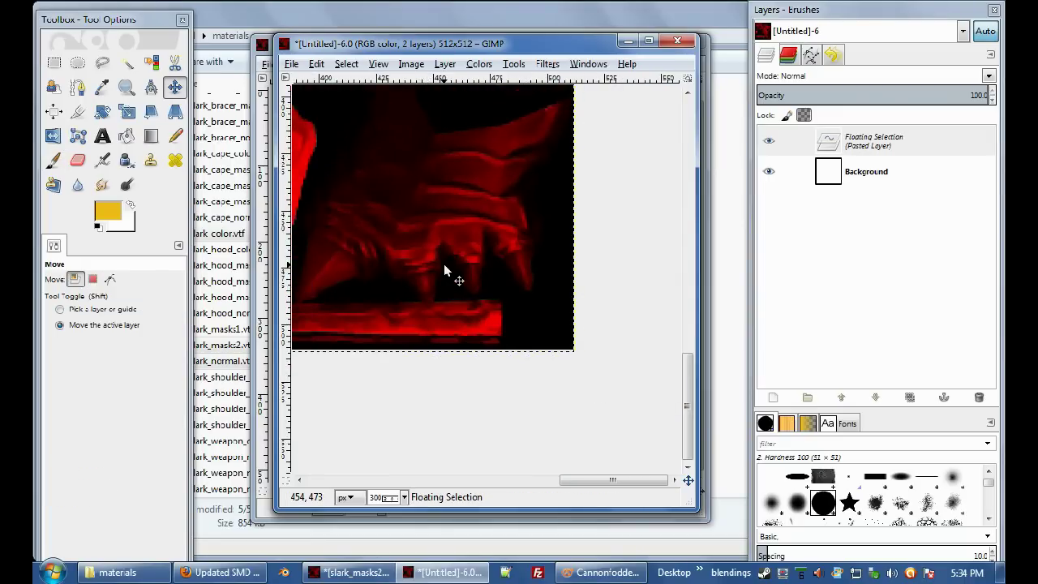
pyautogui.press('shift')
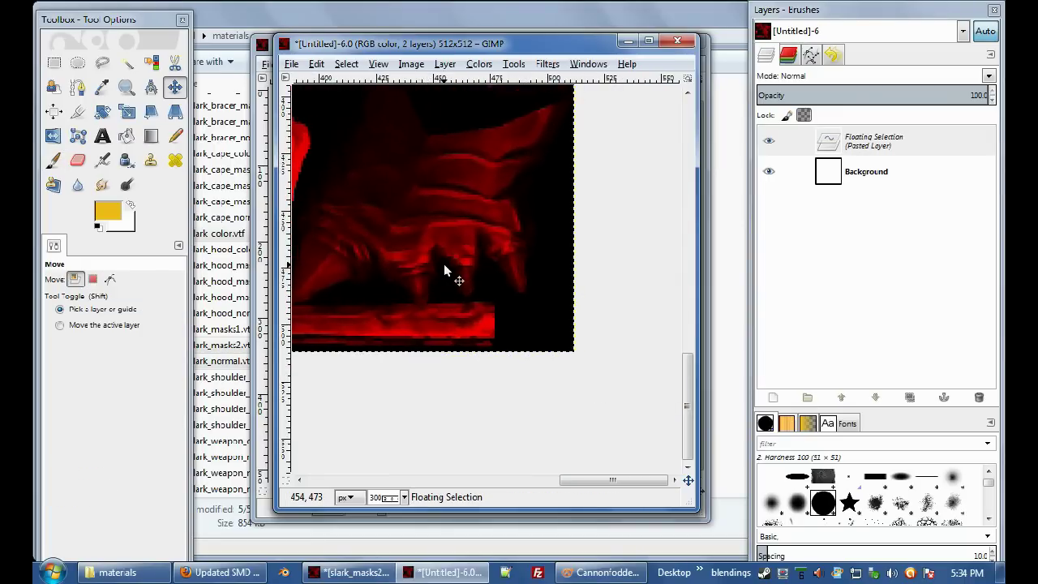
pyautogui.keyDown('ctrl'); pyautogui.scroll(-5, 444, 264); pyautogui.keyUp('ctrl')
pyautogui.rightClick(872, 138)
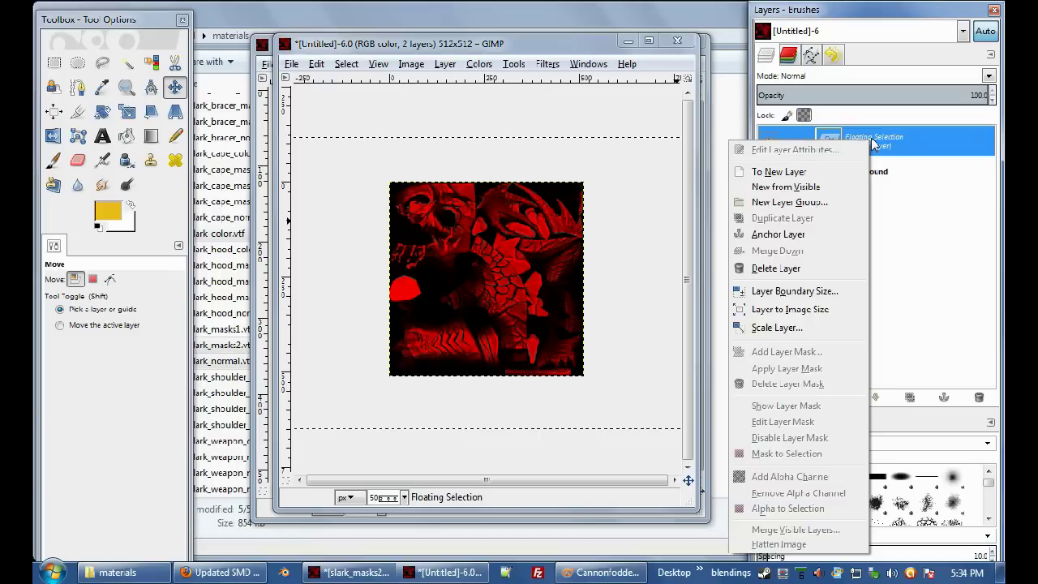
pyautogui.click(770, 235)
pyautogui.click(415, 65)
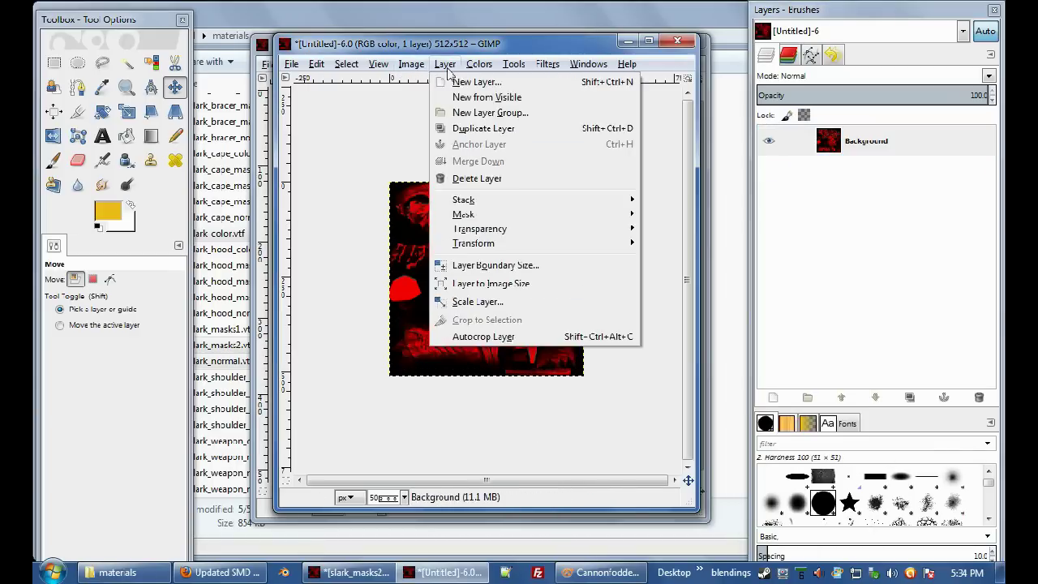
# - Desaturate the texture to greyscale based on lightness
pyautogui.click(496, 225)
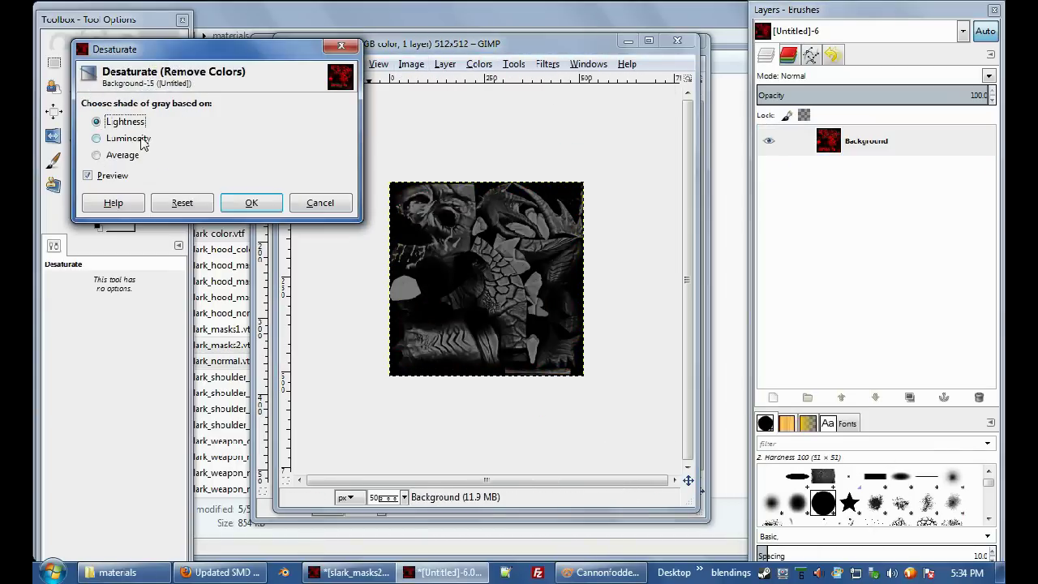
pyautogui.click(143, 137)
pyautogui.click(143, 123)
pyautogui.click(251, 203)
# - Raise the greyscale texture's brightness and contrast with Brightness-Contrast
pyautogui.click(479, 64)
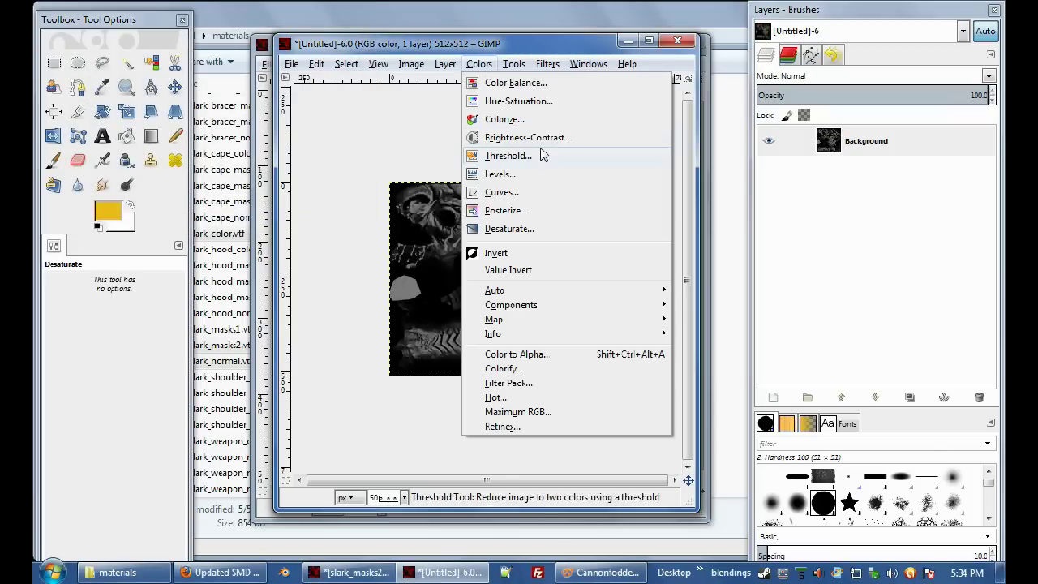
pyautogui.click(531, 135)
pyautogui.moveTo(735, 149); pyautogui.dragTo(746, 148)
pyautogui.moveTo(735, 167); pyautogui.dragTo(778, 167)
pyautogui.click(765, 244)
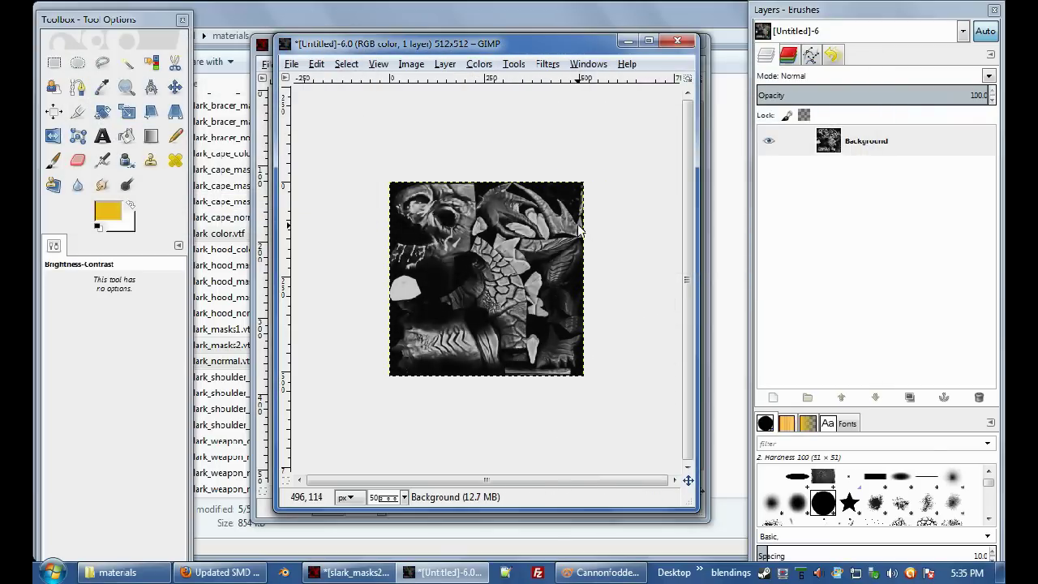
# - Export the image as slark_spec.png into the materials folder with default PNG options
pyautogui.hotkey('ctrl', 'shift', 'e')
pyautogui.click(386, 146)
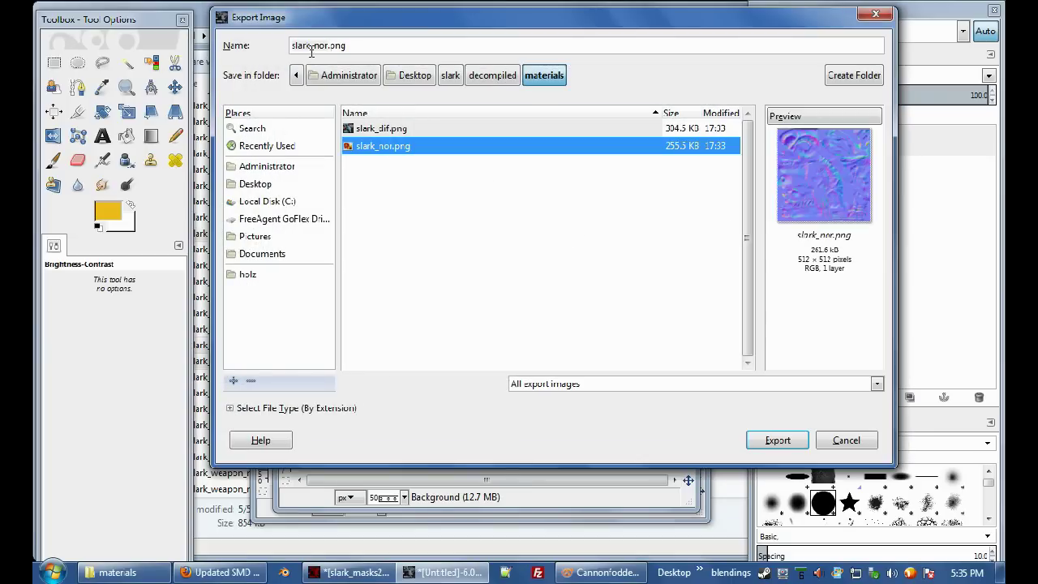
pyautogui.doubleClick(324, 45)
pyautogui.write('spec')
pyautogui.press('Return')
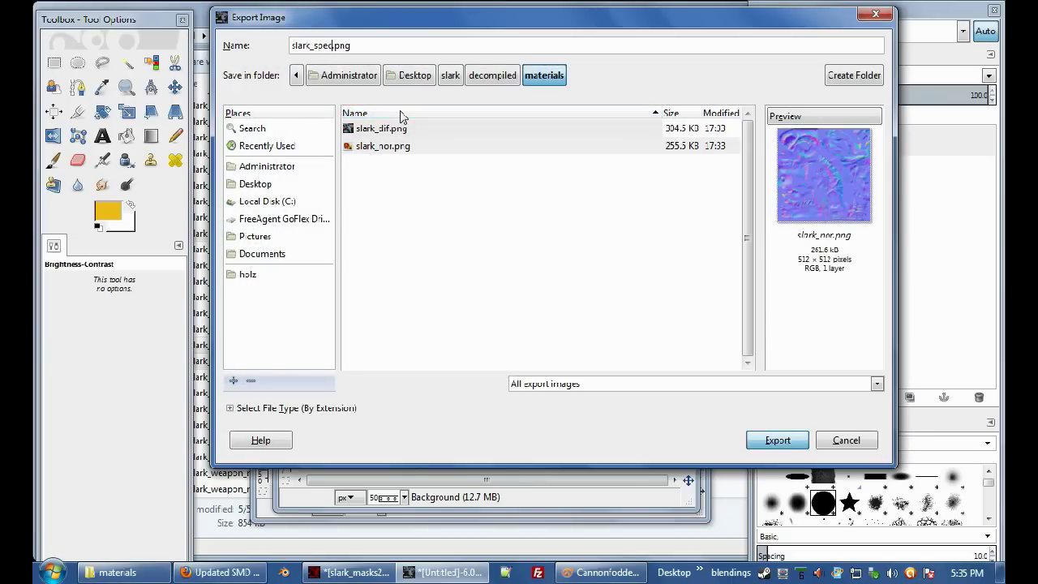
pyautogui.press('Return')
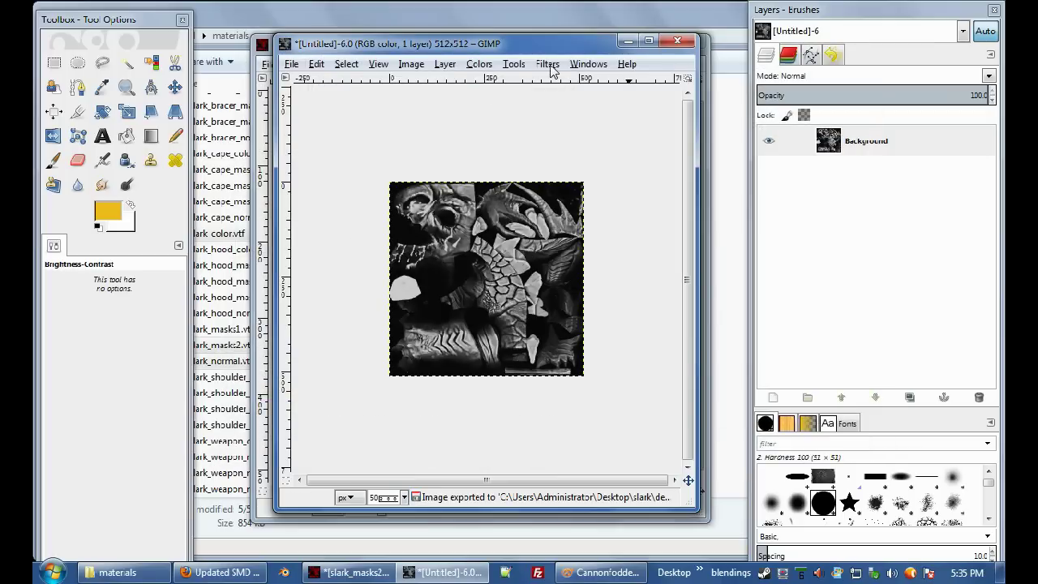
# - Close the untitled image and slark_masks2 without saving
pyautogui.moveTo(524, 52); pyautogui.dragTo(514, 316)
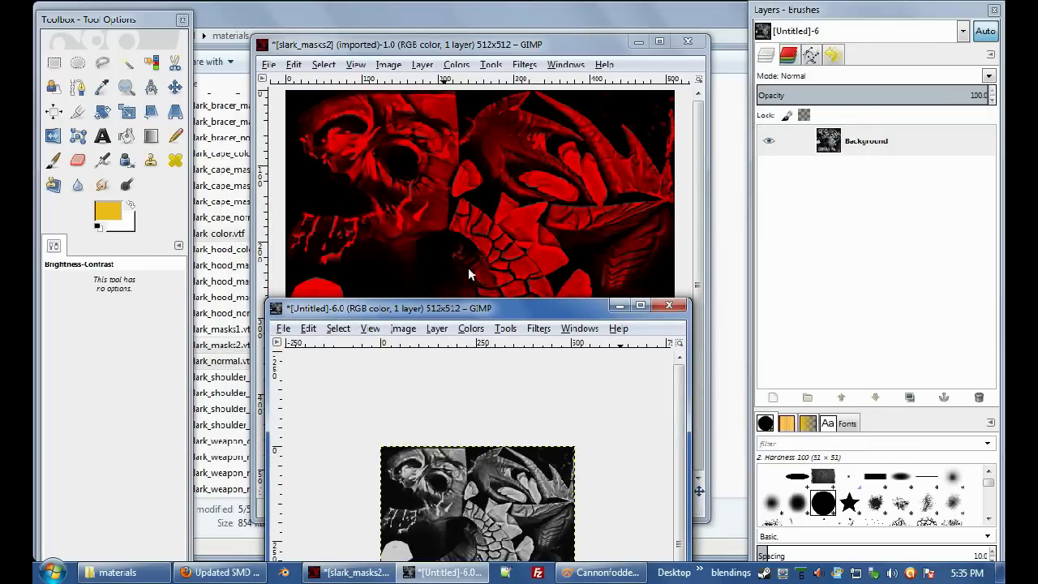
pyautogui.moveTo(558, 313); pyautogui.dragTo(565, 59)
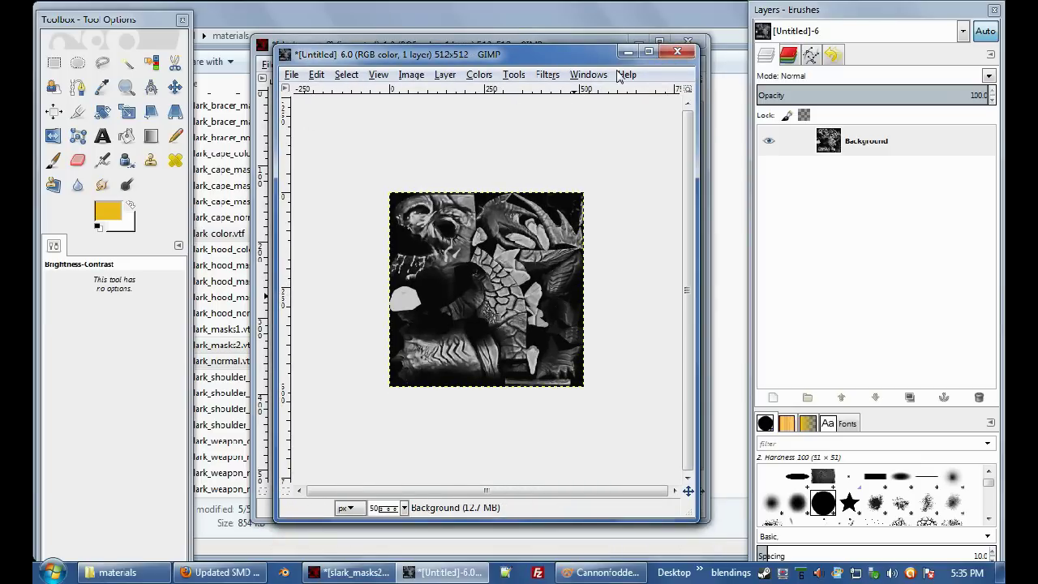
pyautogui.click(677, 53)
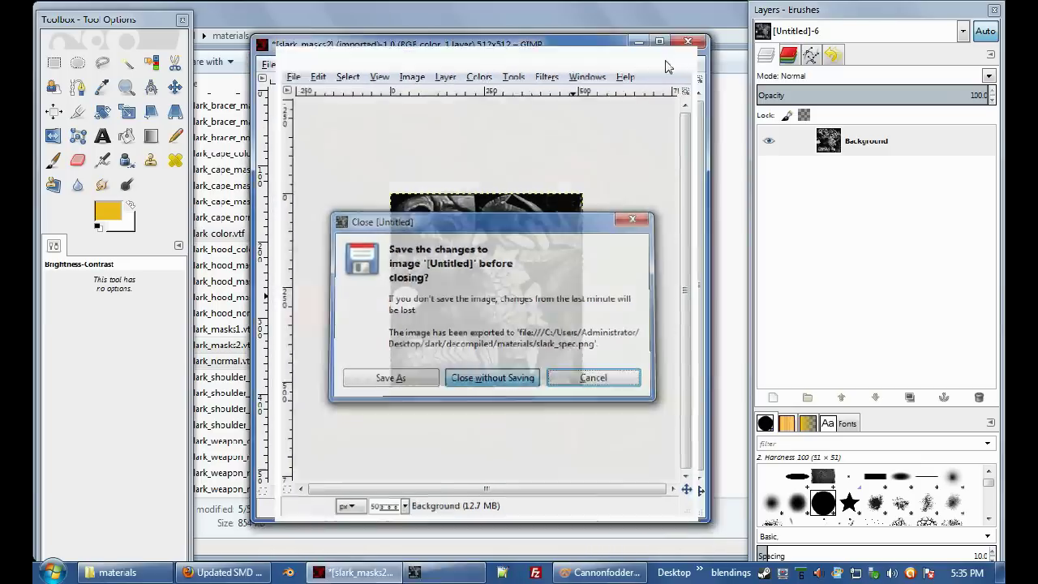
pyautogui.hotkey('ctrl', 'd')
pyautogui.click(686, 42)
pyautogui.hotkey('ctrl', 'd')
# - Close GIMP and return Explorer to the slark folder listing decompiled and extracted
pyautogui.click(519, 41)
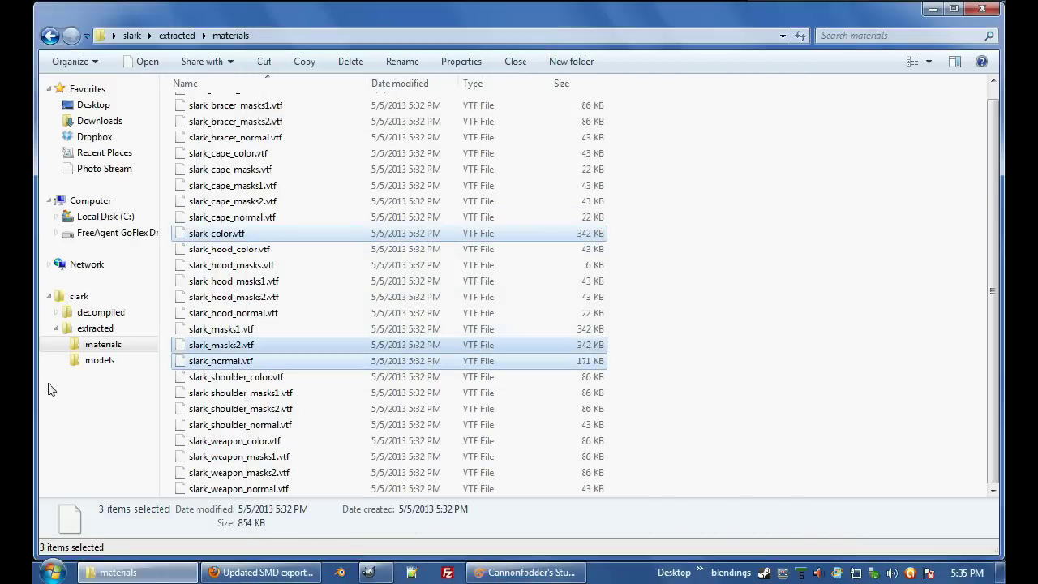
pyautogui.click(177, 35)
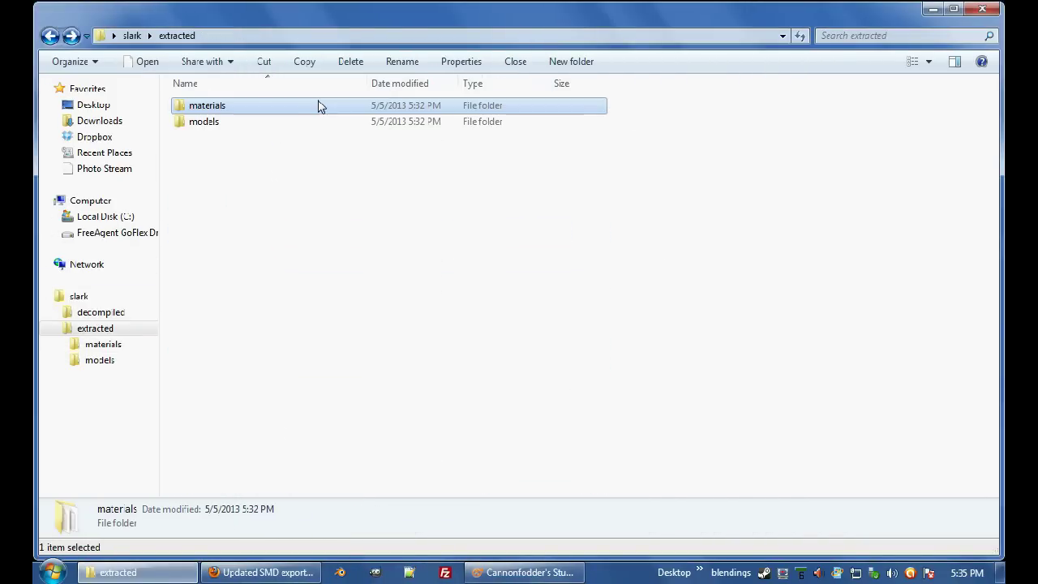
pyautogui.hotkey('alt', 'Up')
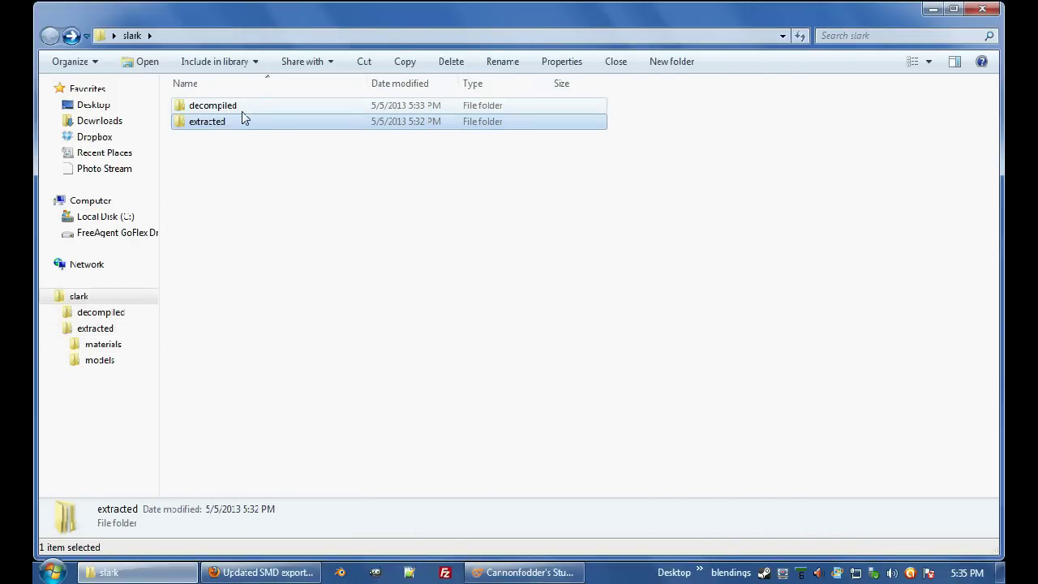
pyautogui.doubleClick(240, 114)
pyautogui.hotkey('alt', 'Left')
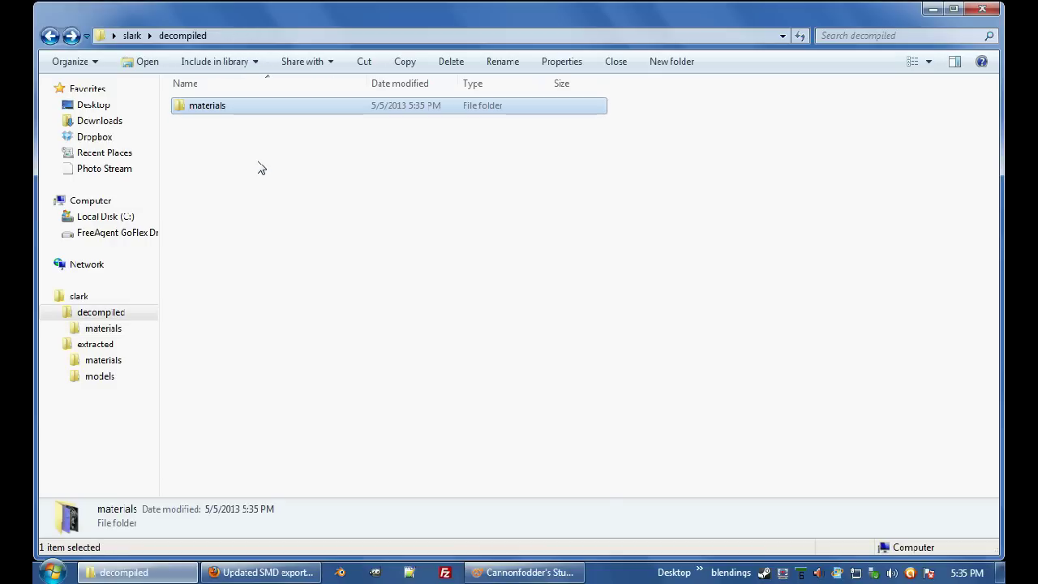
pyautogui.hotkey('alt', 'Left')
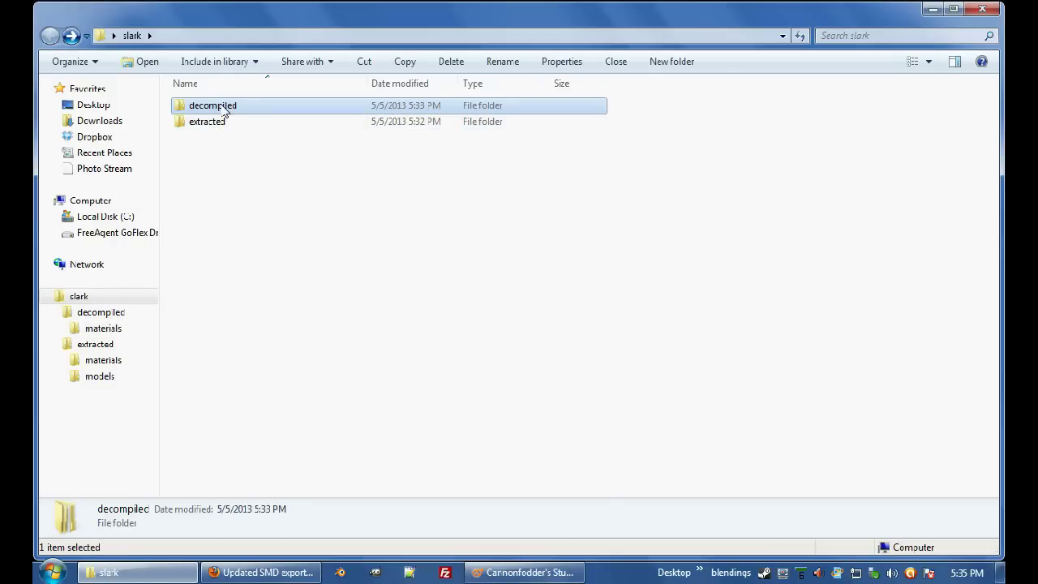
pyautogui.click(568, 574)
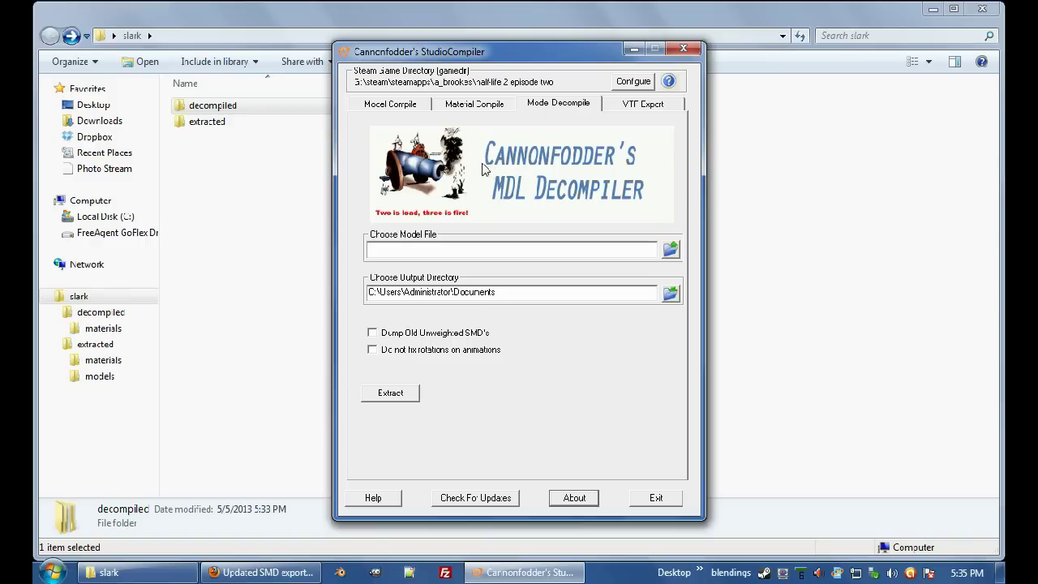
# - Choose slark\extracted\models\slark.mdl as the model file to decompile
pyautogui.click(670, 252)
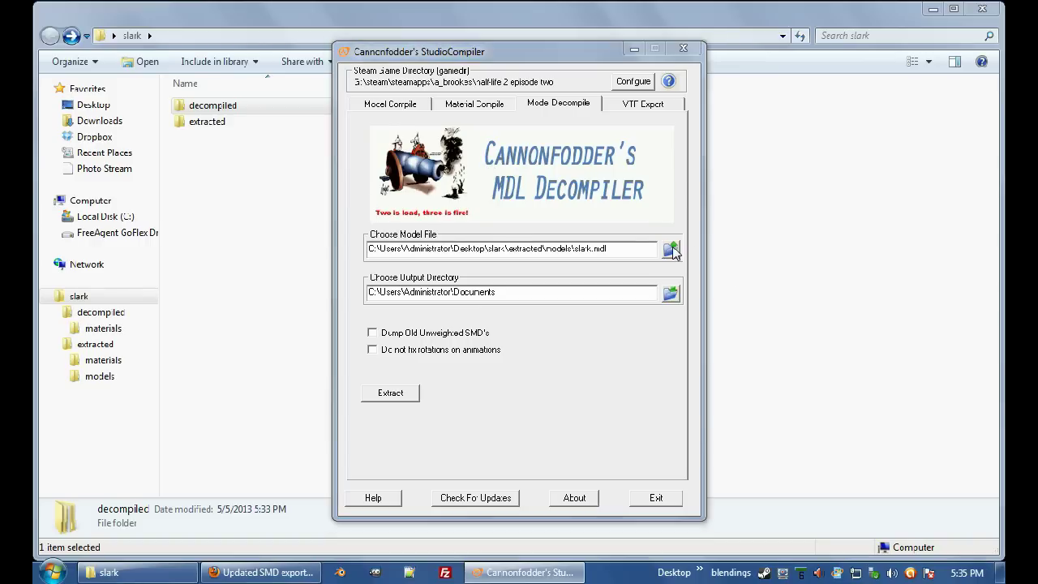
pyautogui.click(617, 158)
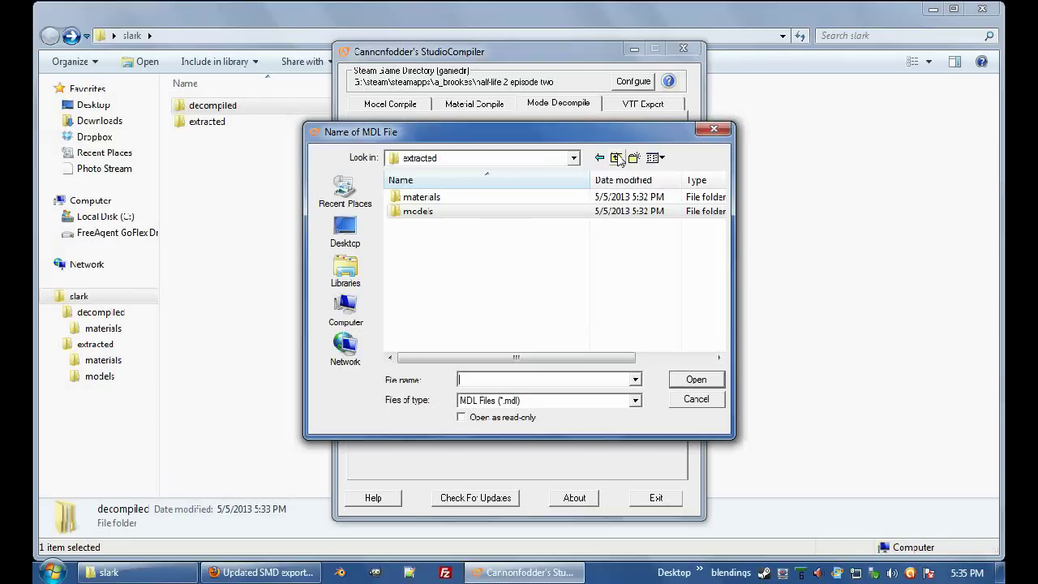
pyautogui.click(617, 158)
pyautogui.click(617, 157)
pyautogui.doubleClick(442, 345)
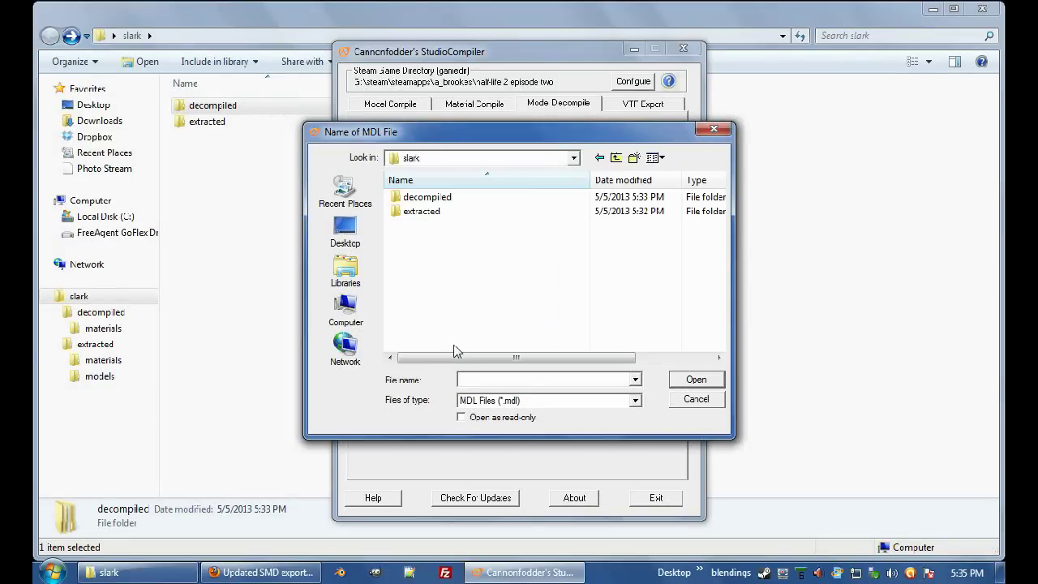
pyautogui.doubleClick(434, 211)
pyautogui.doubleClick(429, 210)
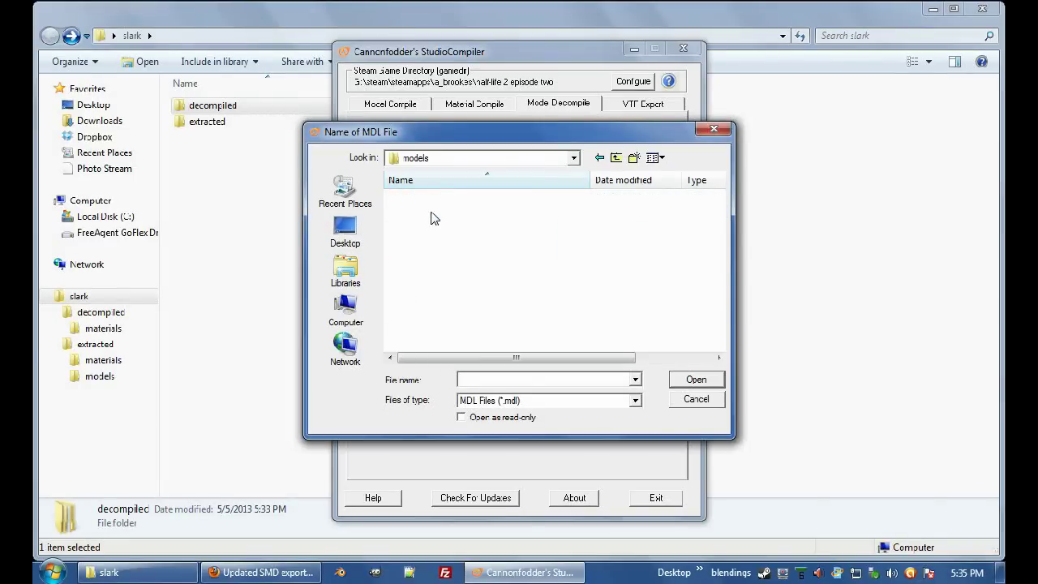
pyautogui.doubleClick(425, 254)
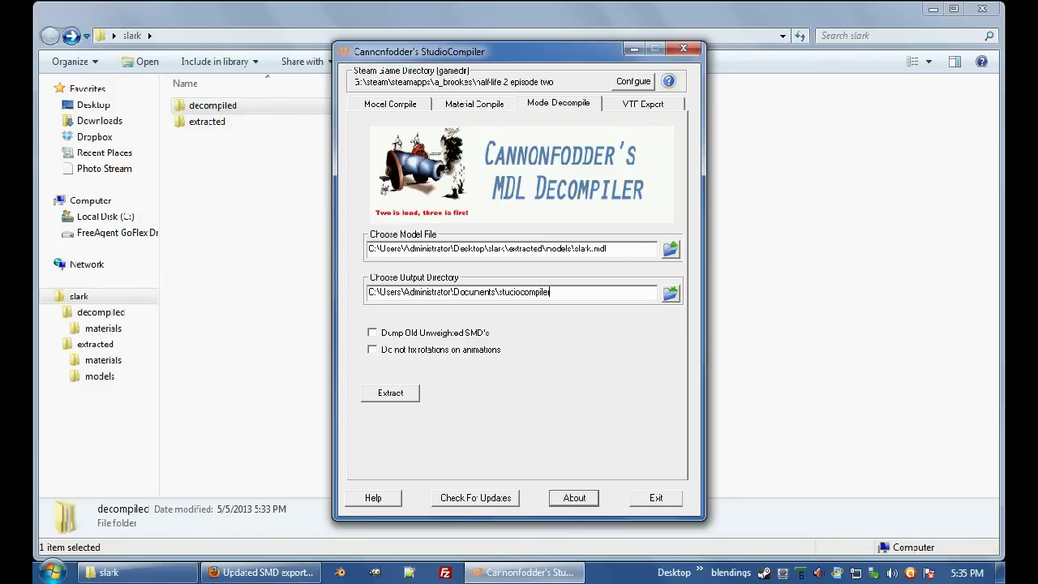
# - Attempt extracting slark.mdl and dismiss the missing vertices file error
pyautogui.click(574, 497)
pyautogui.click(583, 339)
pyautogui.click(405, 397)
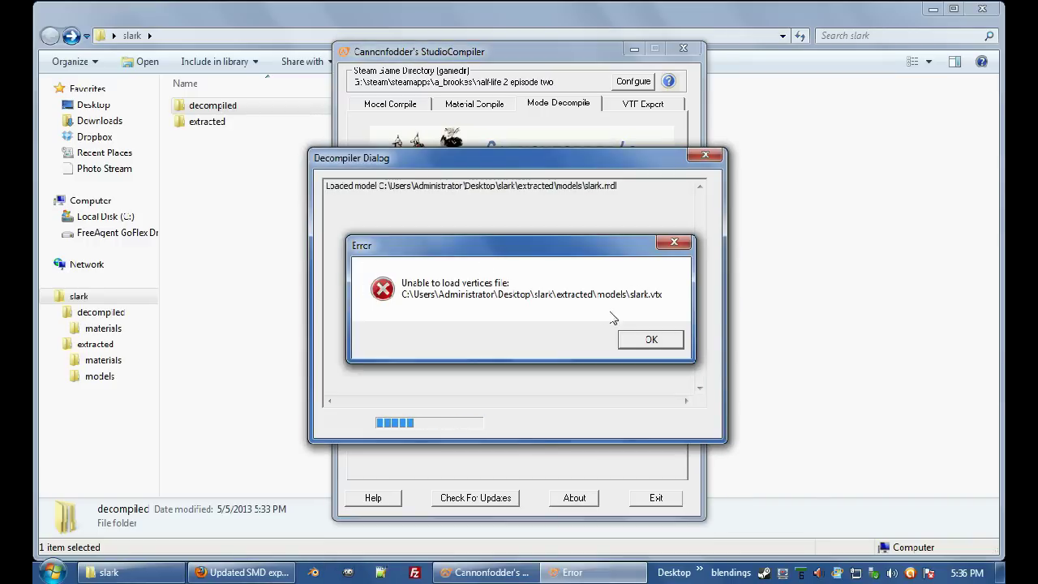
pyautogui.click(651, 339)
# - Navigate Explorer to the slark\extracted\models folder
pyautogui.click(685, 424)
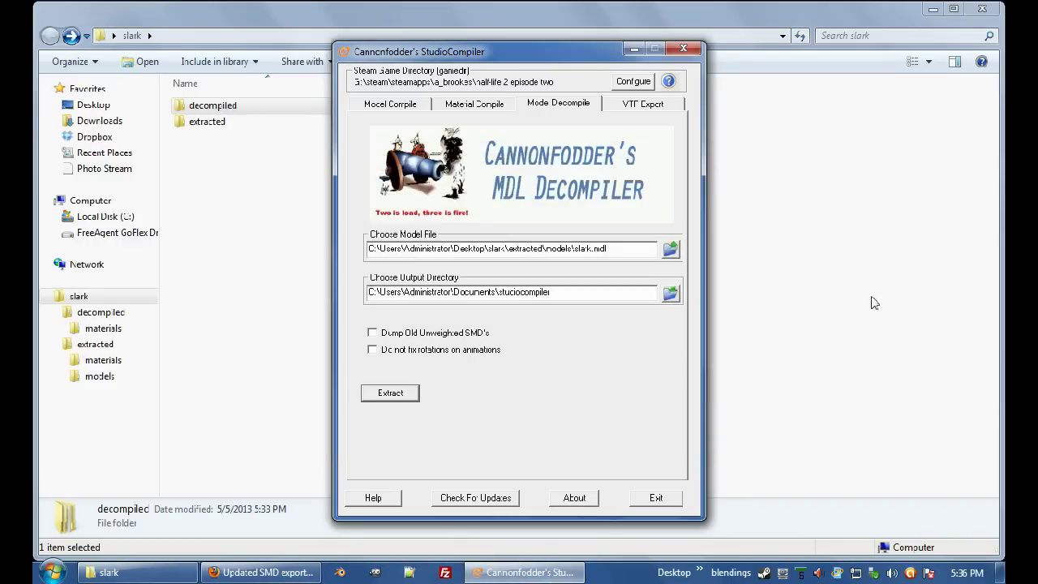
pyautogui.click(870, 299)
pyautogui.doubleClick(210, 105)
pyautogui.doubleClick(221, 108)
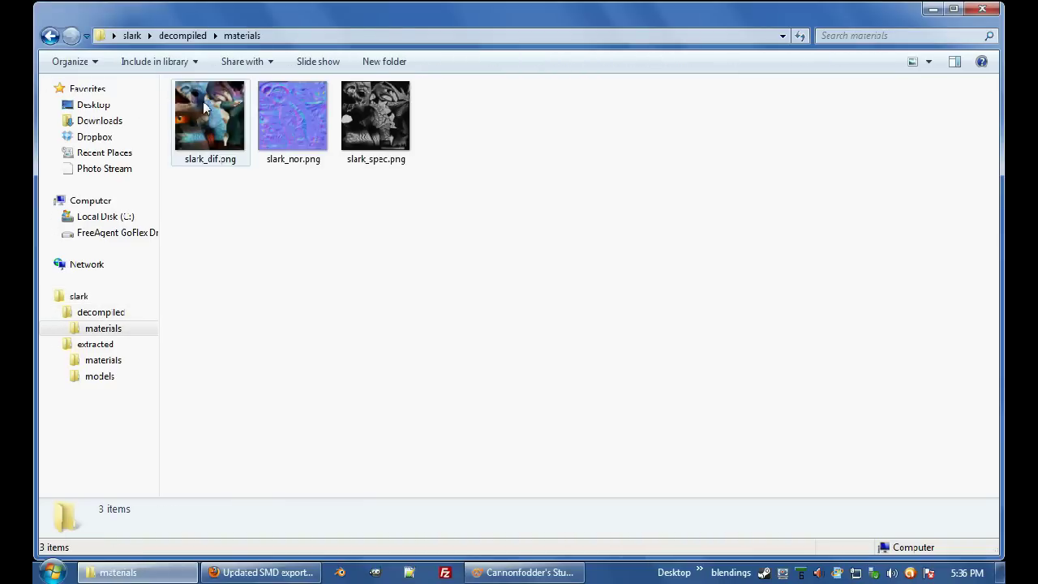
pyautogui.press('BackSpace')
pyautogui.press('BackSpace')
pyautogui.doubleClick(224, 121)
pyautogui.doubleClick(224, 122)
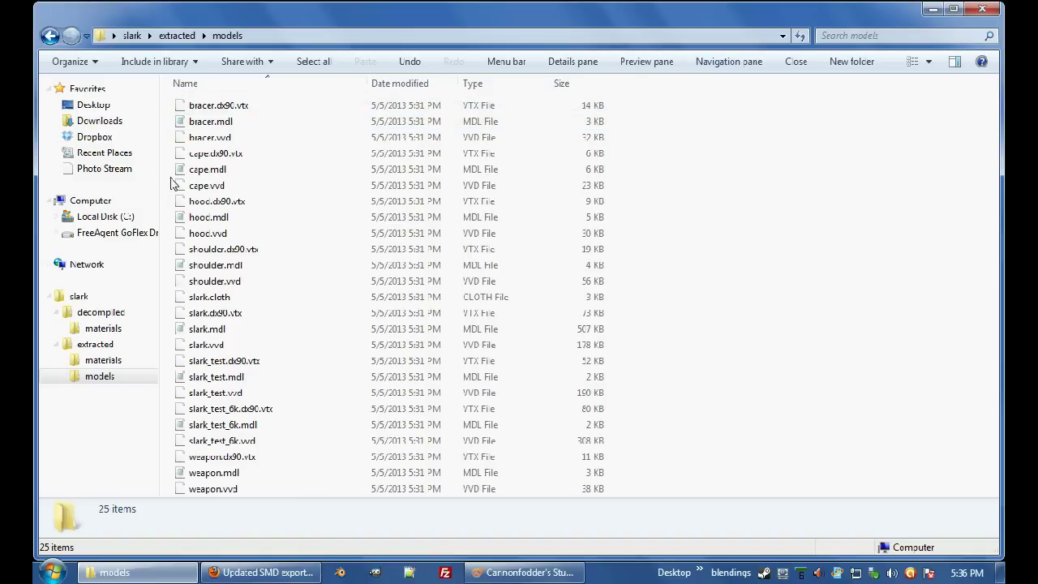
# - Duplicate slark.dx90.vtx and rename the copy to slark.dx80.vtx
pyautogui.click(199, 329)
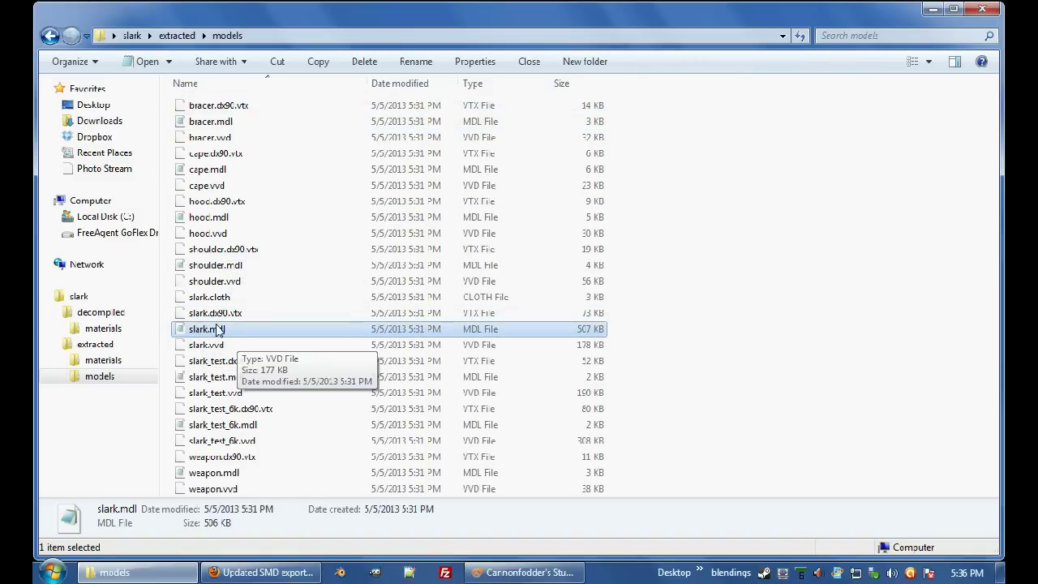
pyautogui.click(218, 314)
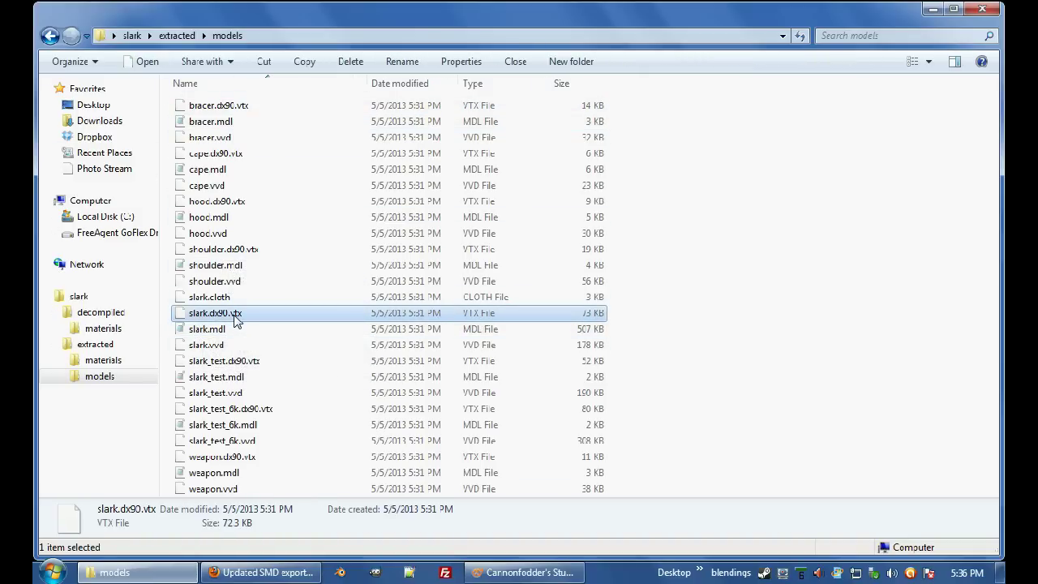
pyautogui.hotkey('ctrl', 'c')
pyautogui.hotkey('ctrl', 'v')
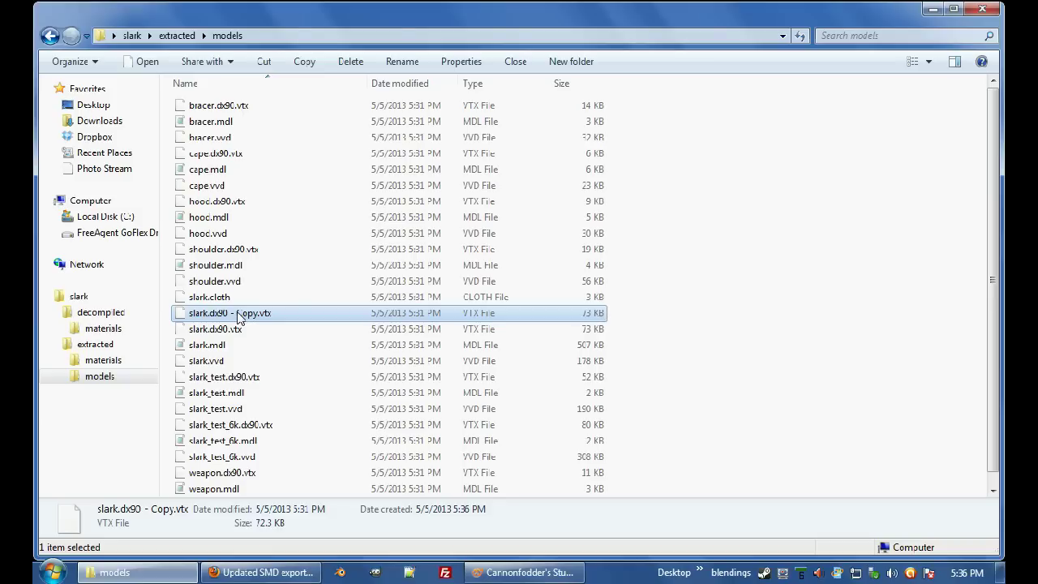
pyautogui.press('F2')
pyautogui.click(258, 313)
pyautogui.press('BackSpace')
pyautogui.press('BackSpace')
pyautogui.press('BackSpace')
pyautogui.press('BackSpace')
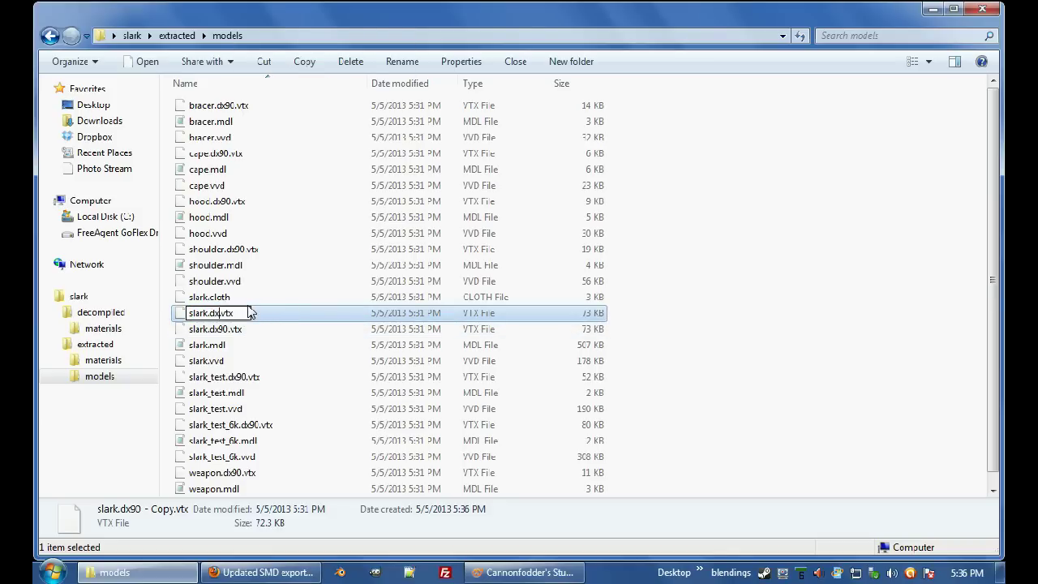
pyautogui.write('80')
pyautogui.press('Return')
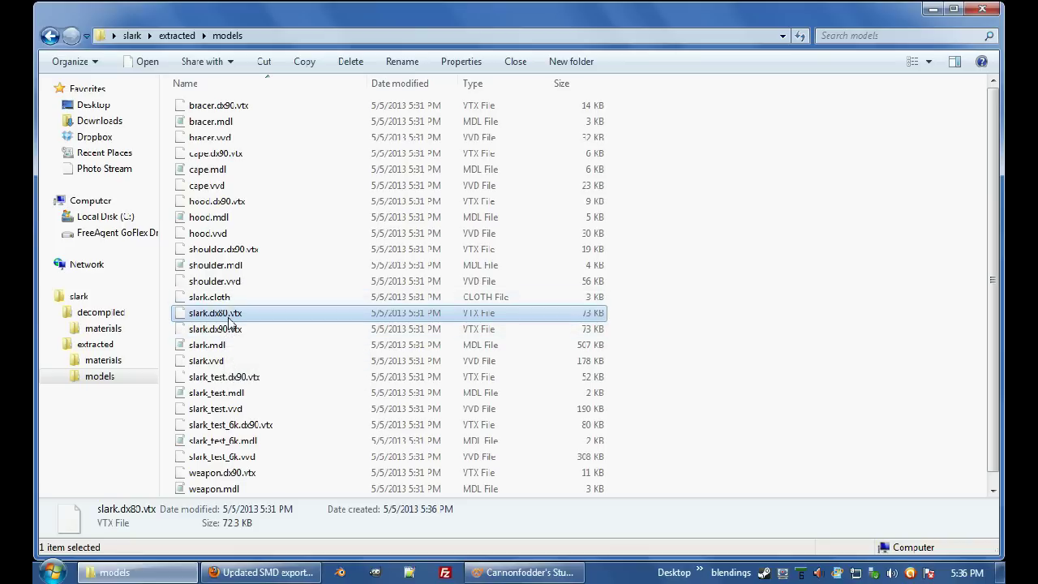
# - Check the new slark.dx80.vtx alongside slark.mdl, then return to StudioCompiler
pyautogui.click(220, 315)
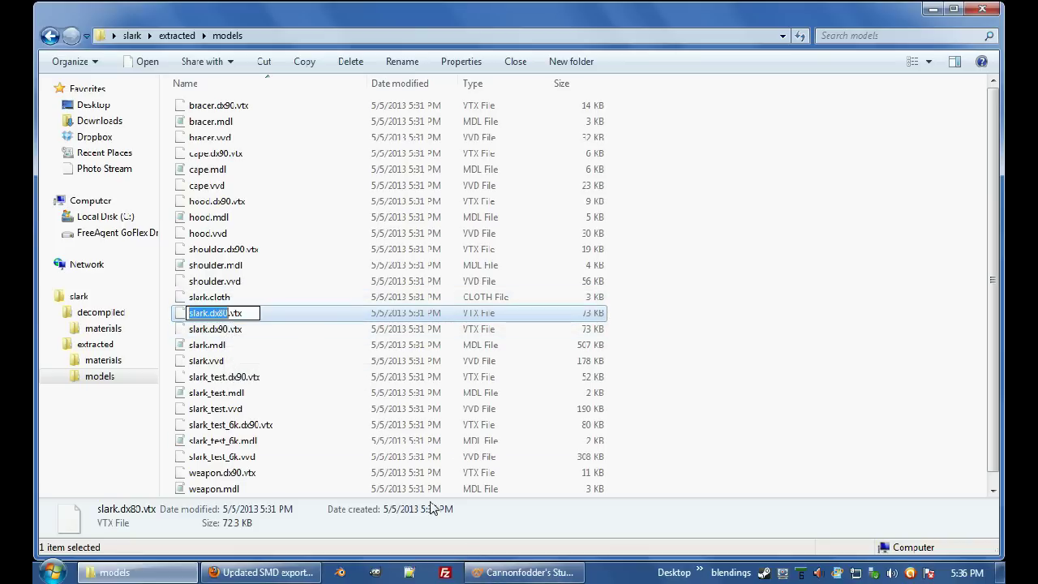
pyautogui.click(317, 349)
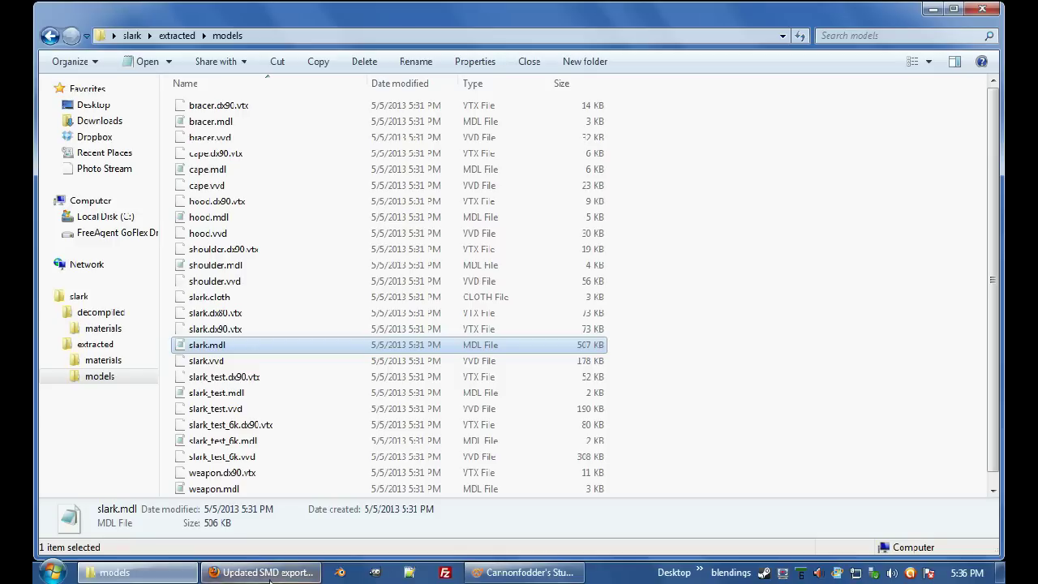
pyautogui.click(218, 313)
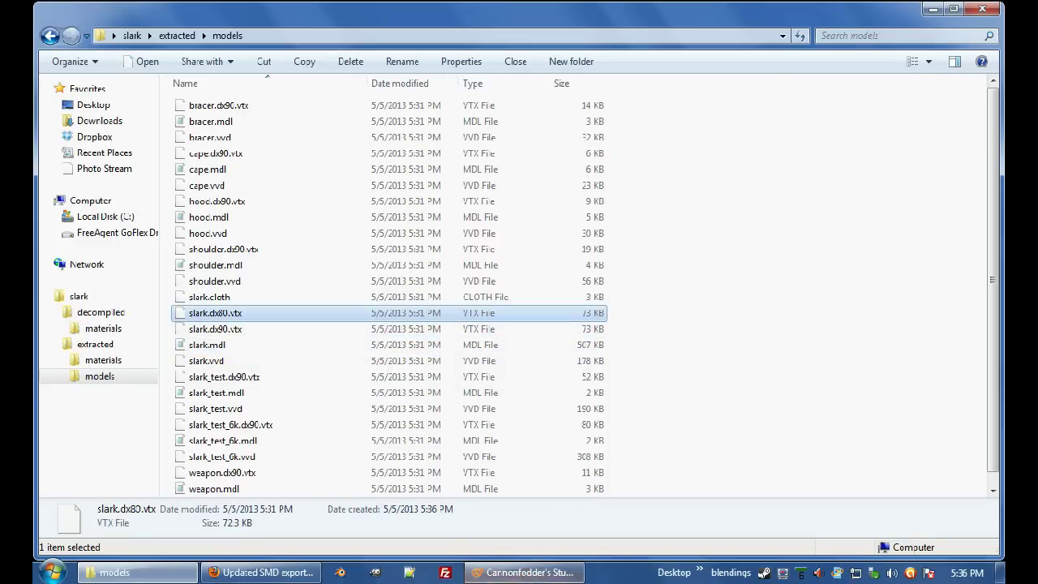
pyautogui.click(523, 572)
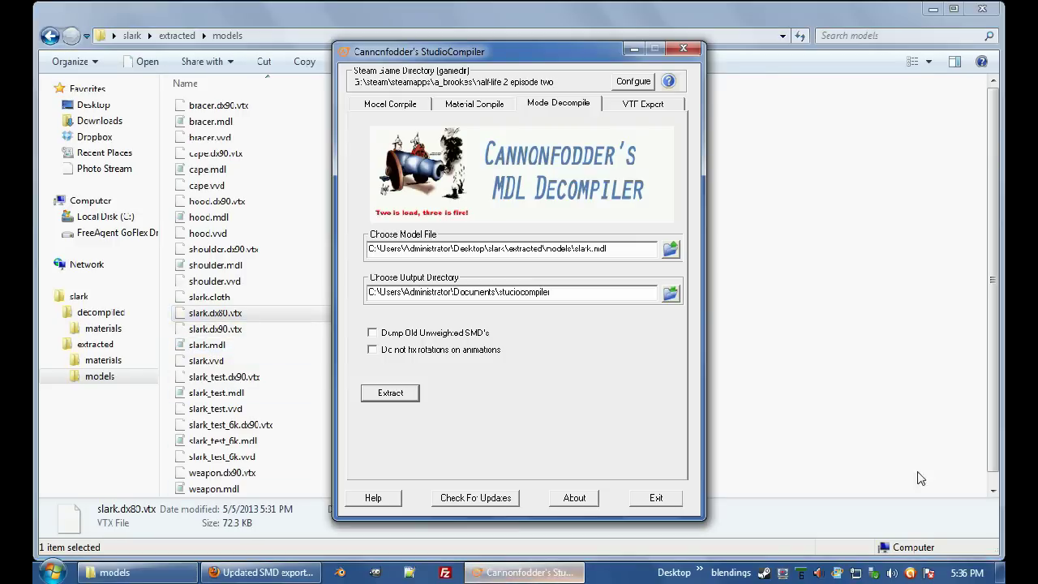
# - Rerun the slark.mdl decompile into QC and SMD files, then exit StudioCompiler and launch Blender
pyautogui.click(391, 394)
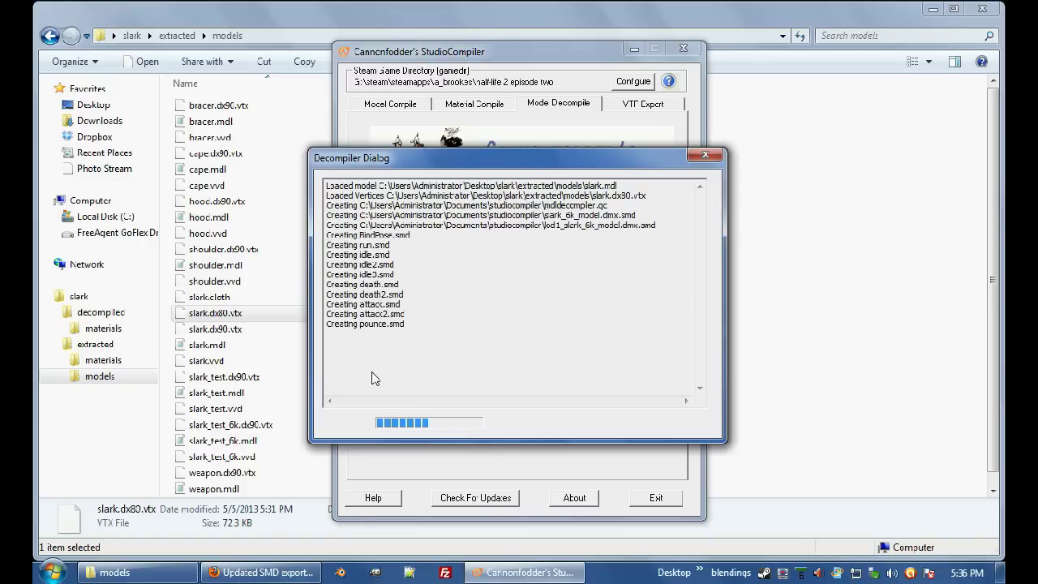
pyautogui.click(682, 420)
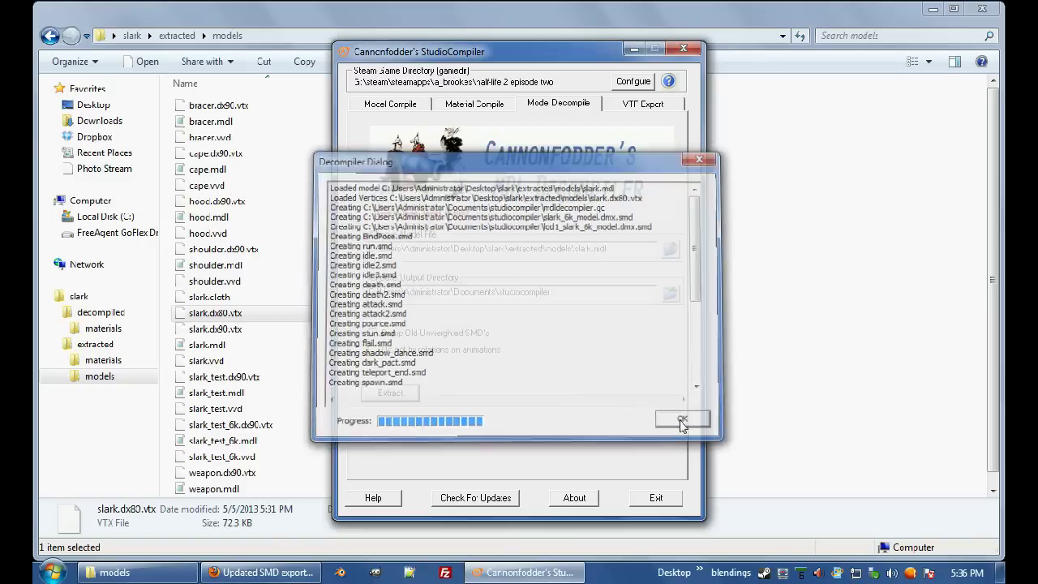
pyautogui.click(654, 498)
pyautogui.click(339, 572)
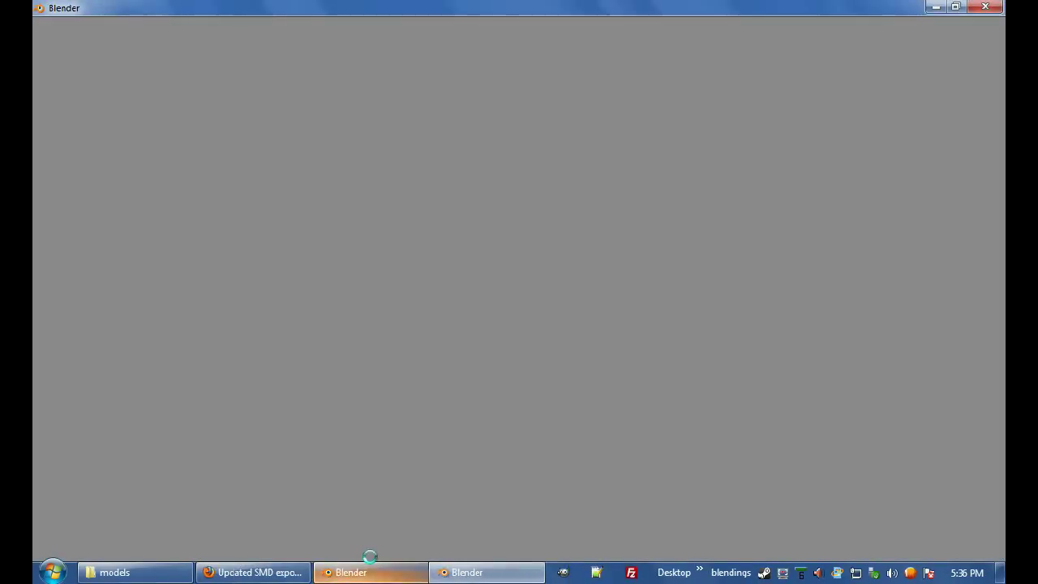
# - Restore Blender's full layout and scroll Properties to the Source Engine Export settings
pyautogui.hotkey('ctrl', 's')
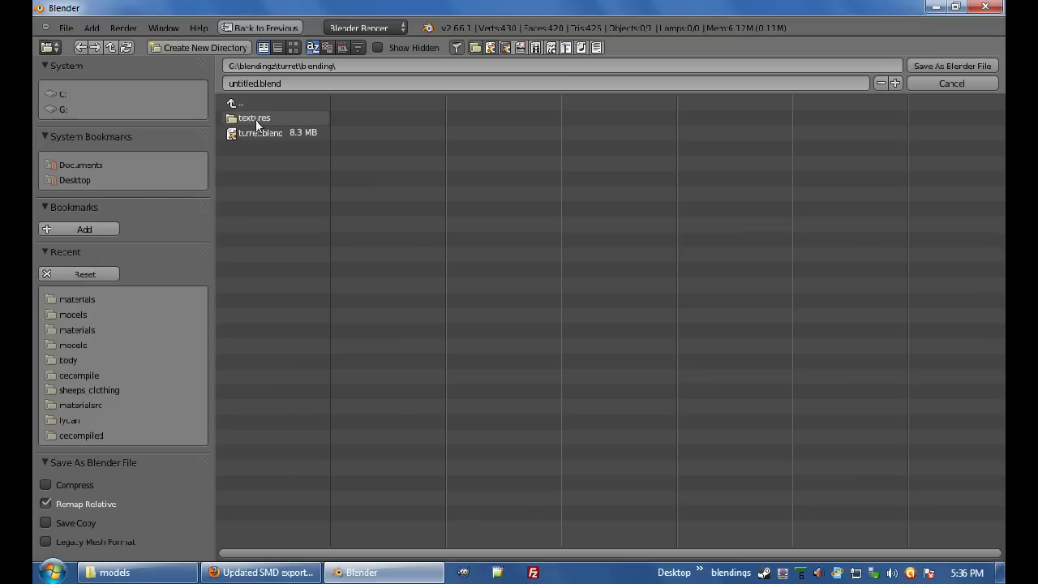
pyautogui.click(938, 83)
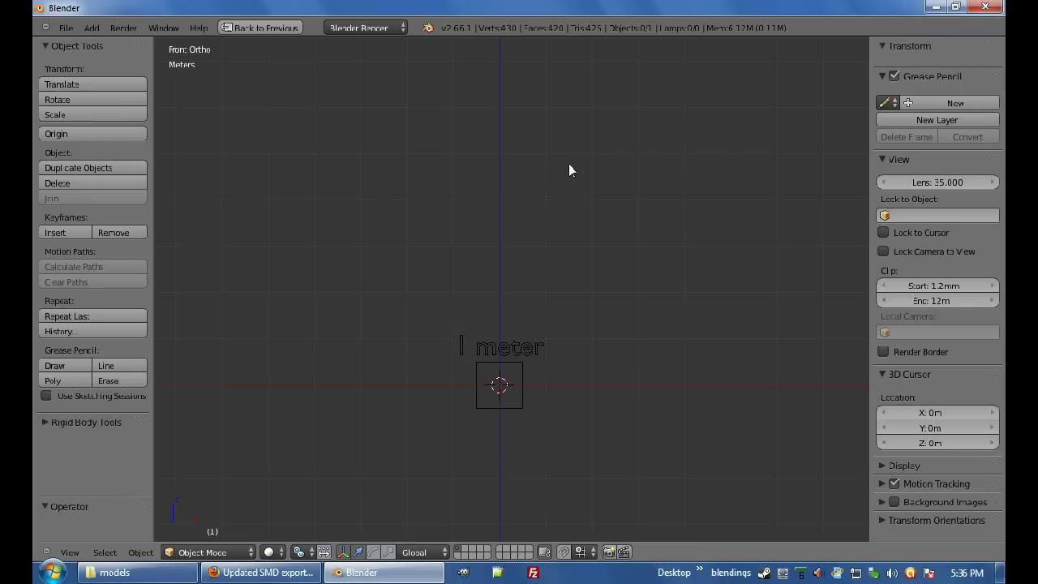
pyautogui.hotkey('ctrl', 'Up')
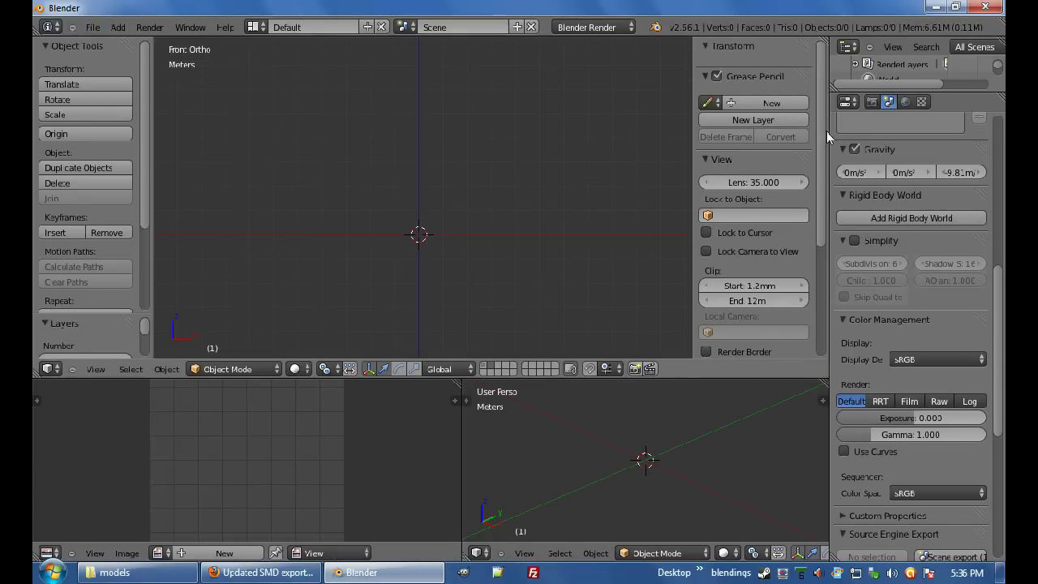
pyautogui.moveTo(1002, 333); pyautogui.dragTo(1001, 455)
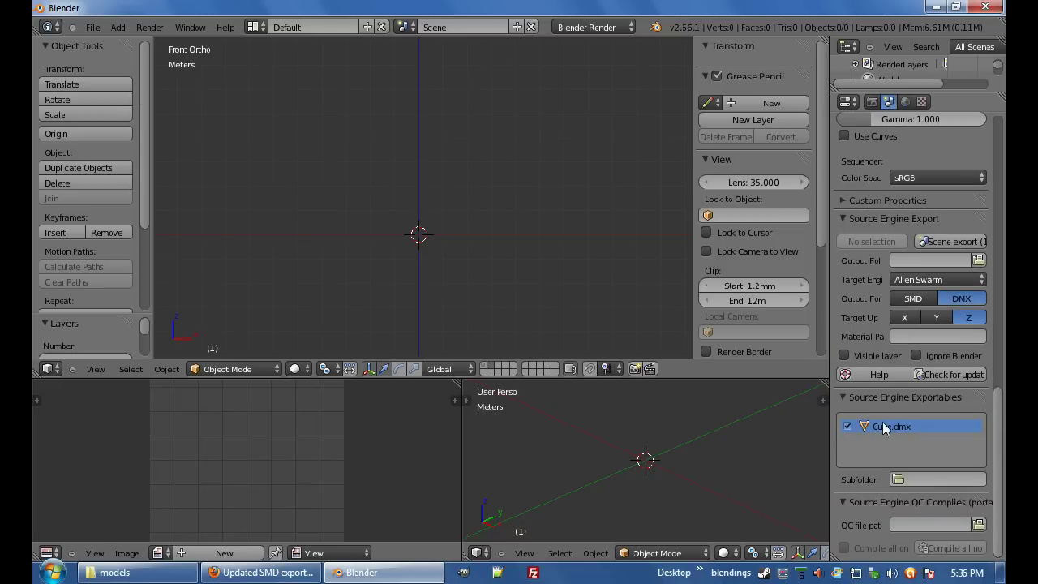
pyautogui.click(92, 28)
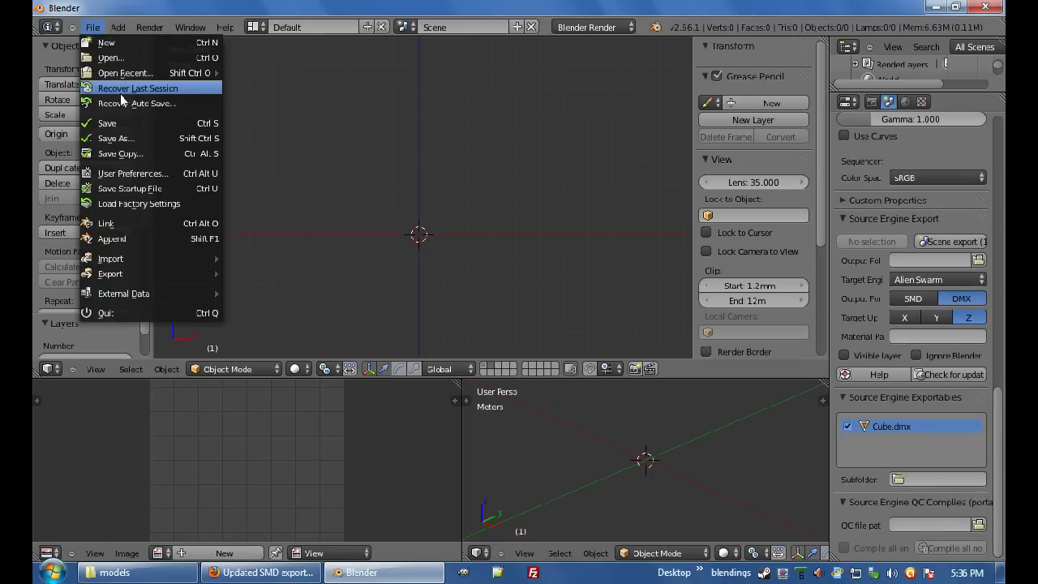
# - Start a Source Engine import from File > Import
pyautogui.press('Escape')
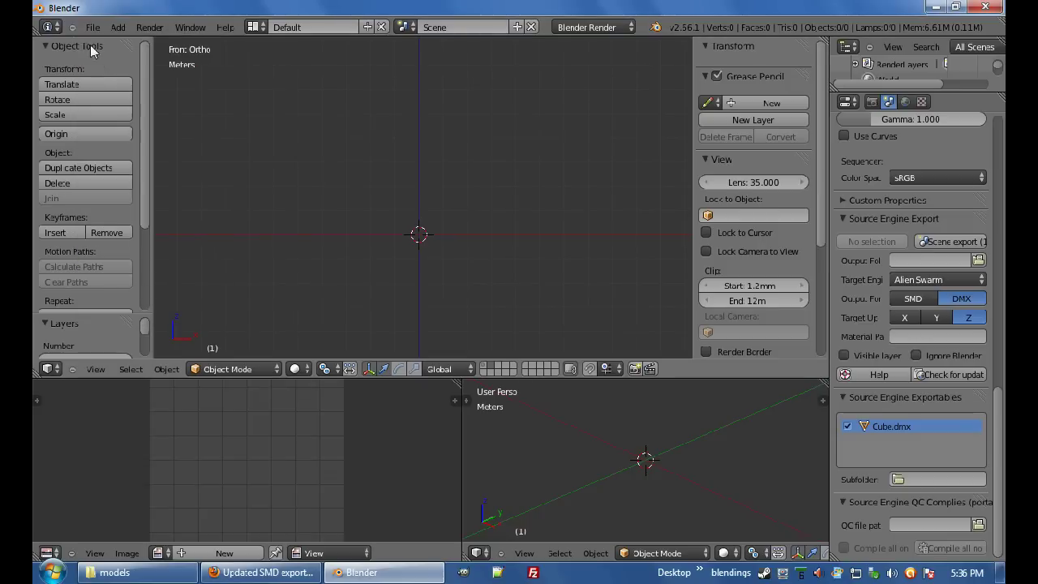
pyautogui.click(93, 28)
pyautogui.moveTo(143, 260)
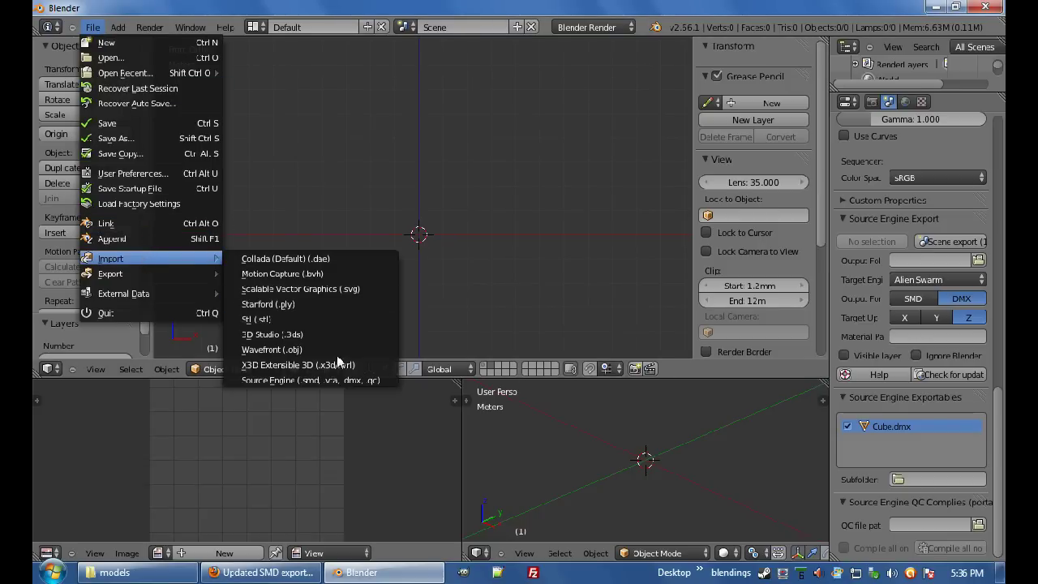
pyautogui.click(271, 380)
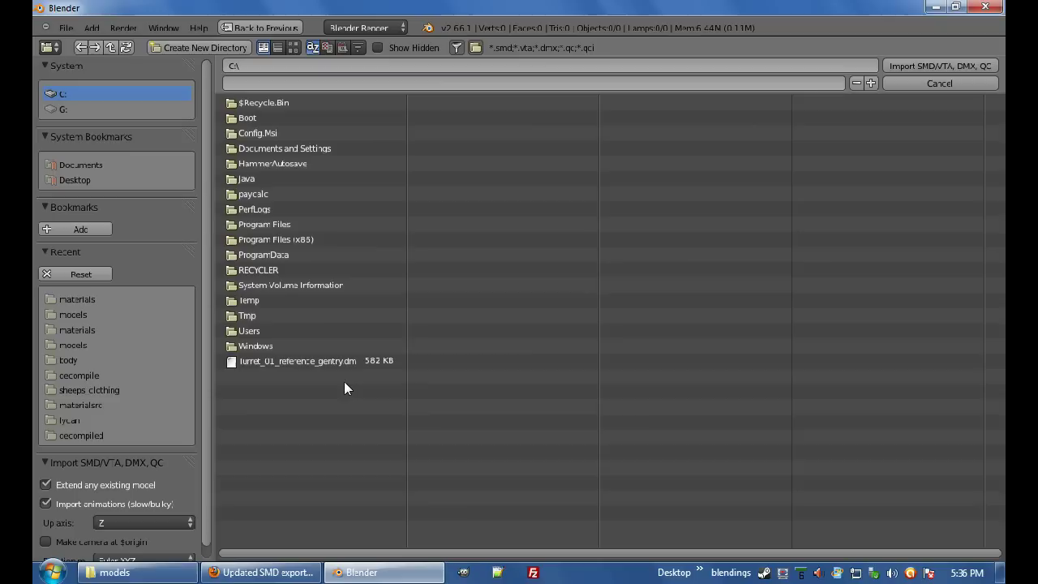
# - Browse the importer to Desktop\slark\decompiled after checking extracted\models
pyautogui.click(69, 180)
pyautogui.click(252, 163)
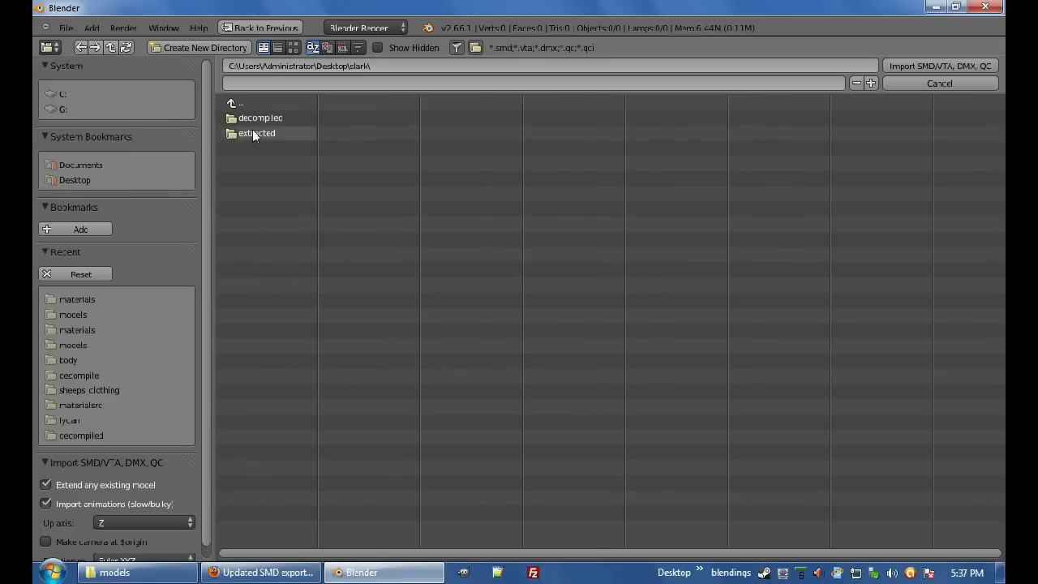
pyautogui.click(251, 132)
pyautogui.click(261, 132)
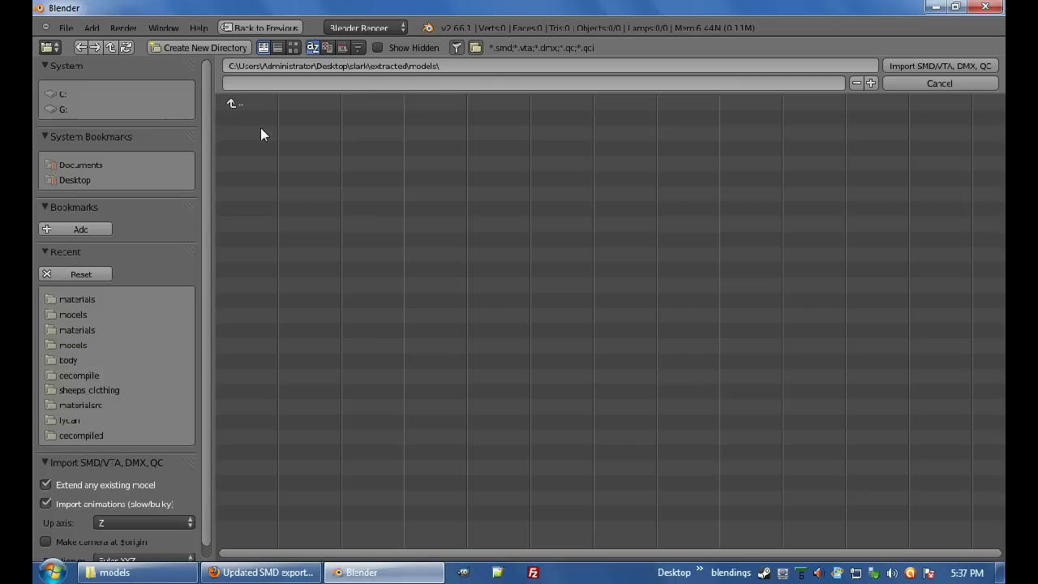
pyautogui.doubleClick(256, 104)
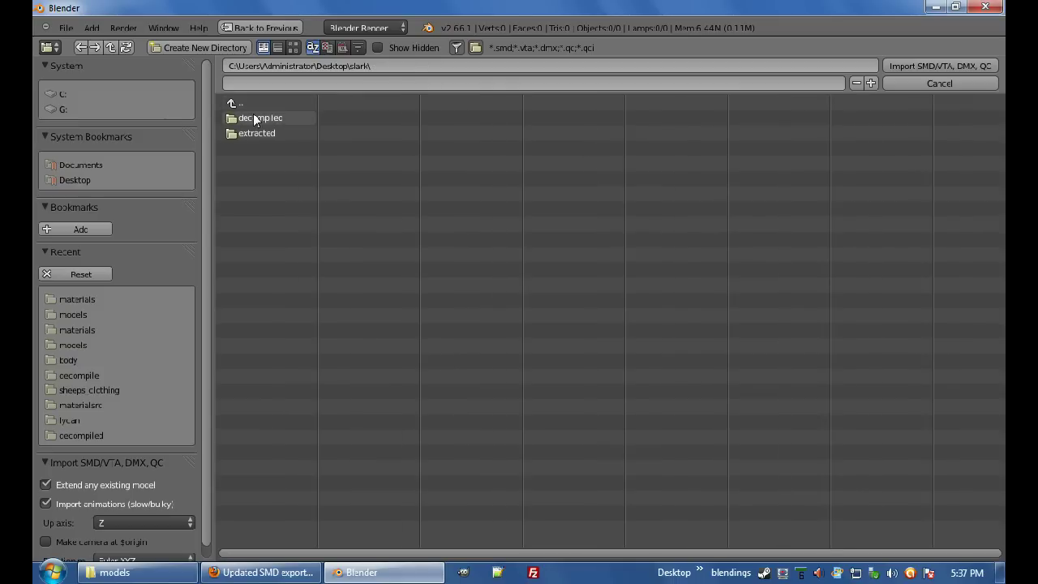
pyautogui.click(254, 117)
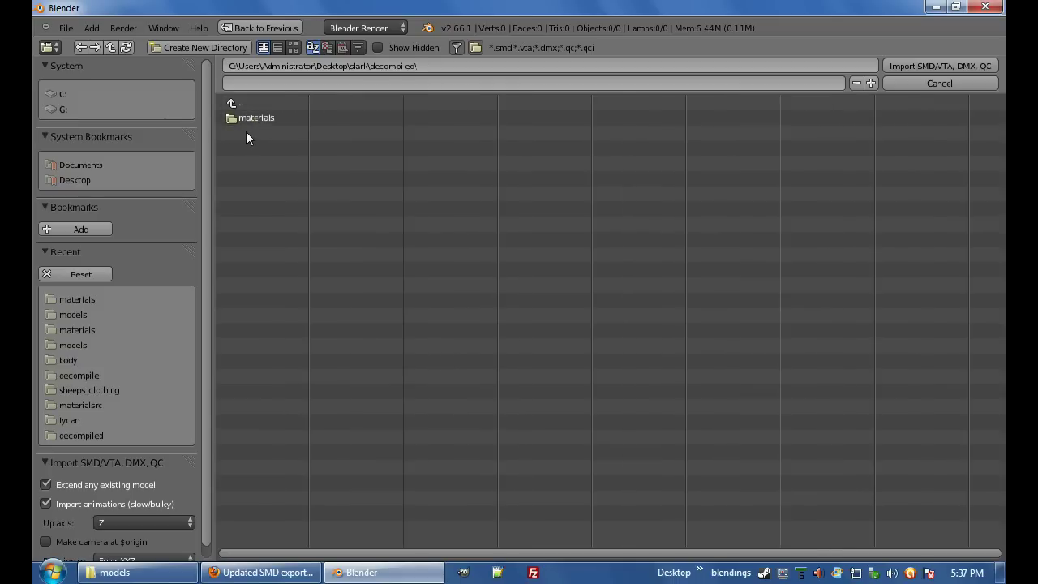
pyautogui.click(51, 571)
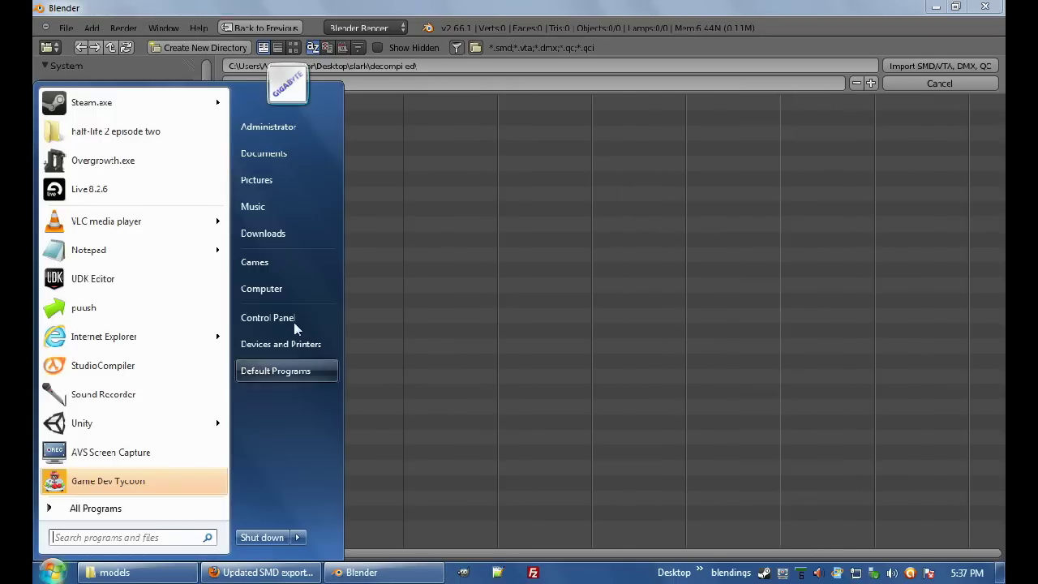
# - Open Documents\studiocompiler and select all 29 decompiled files
pyautogui.click(274, 153)
pyautogui.scroll(-5, 536, 267)
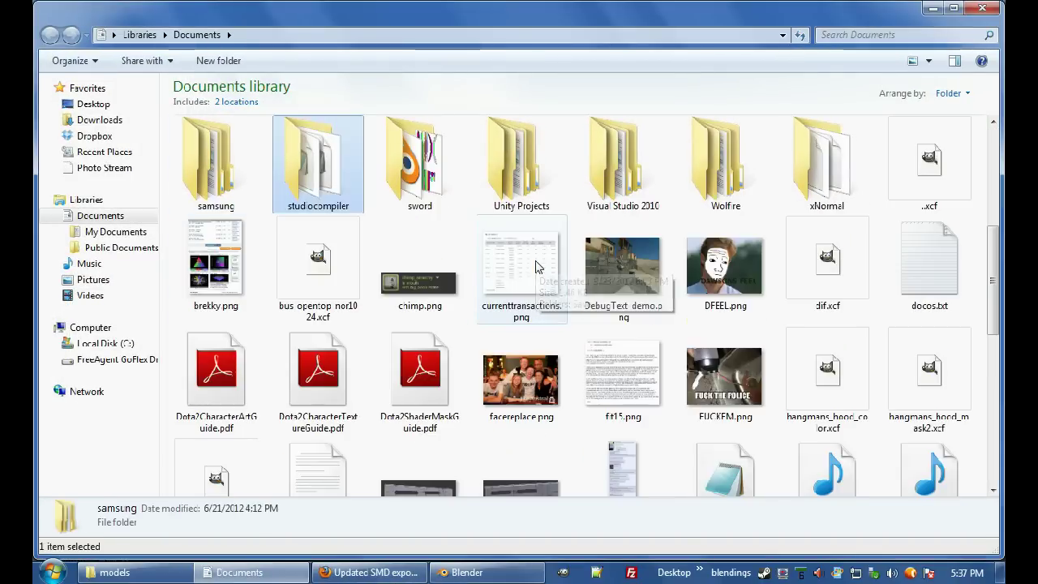
pyautogui.doubleClick(317, 163)
pyautogui.scroll(-1, 487, 341)
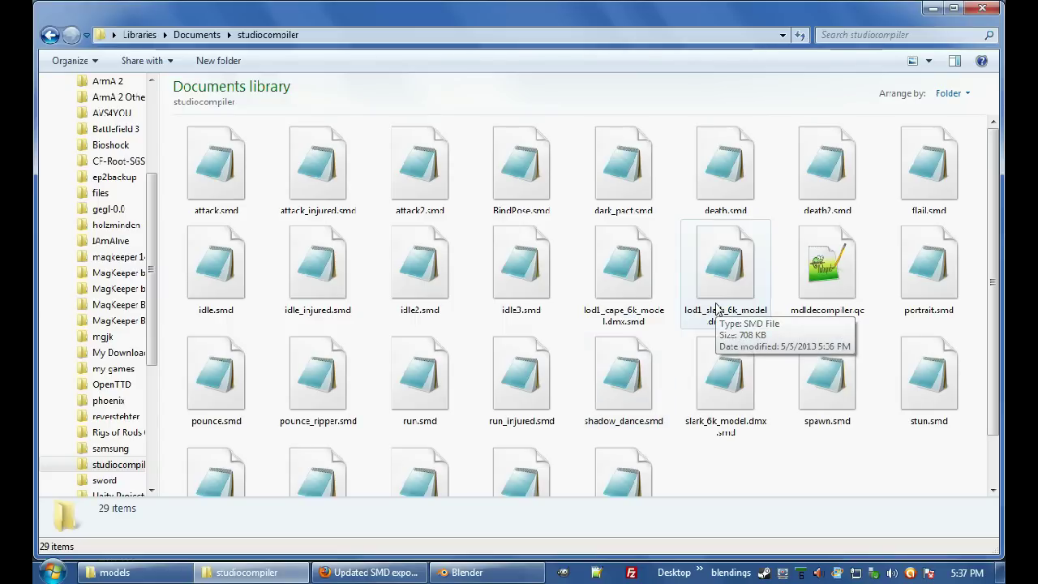
pyautogui.hotkey('ctrl', 'a')
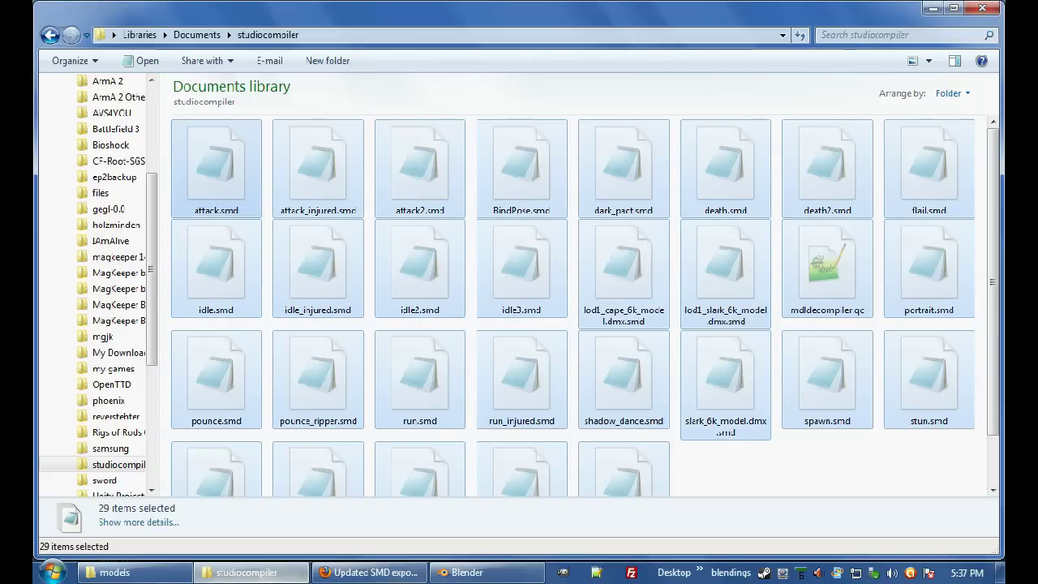
# - Create a models folder in slark\decompiled and paste the 29 files into it
pyautogui.click(247, 573)
pyautogui.press('BackSpace')
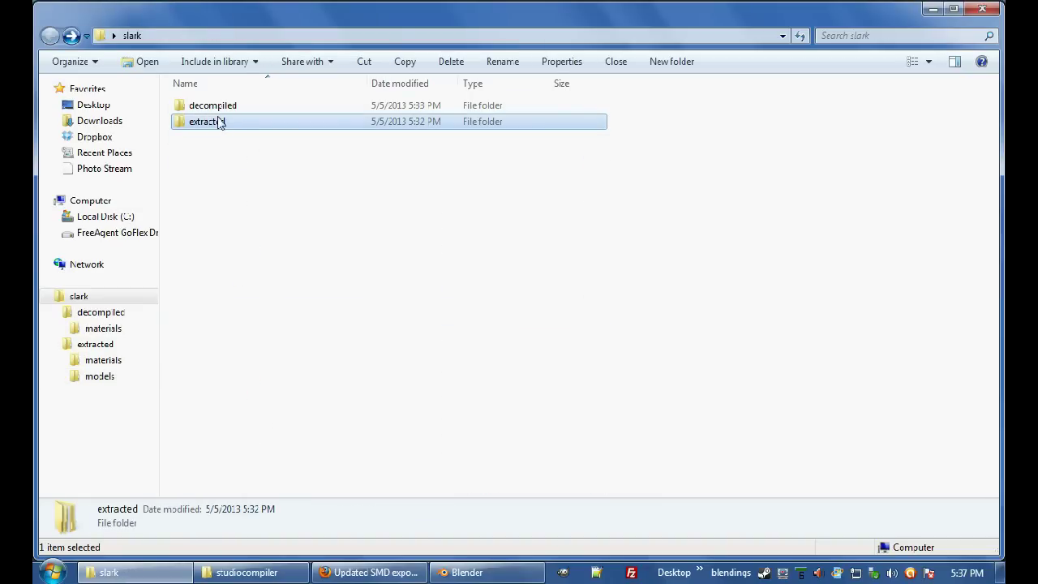
pyautogui.press('Up')
pyautogui.press('Return')
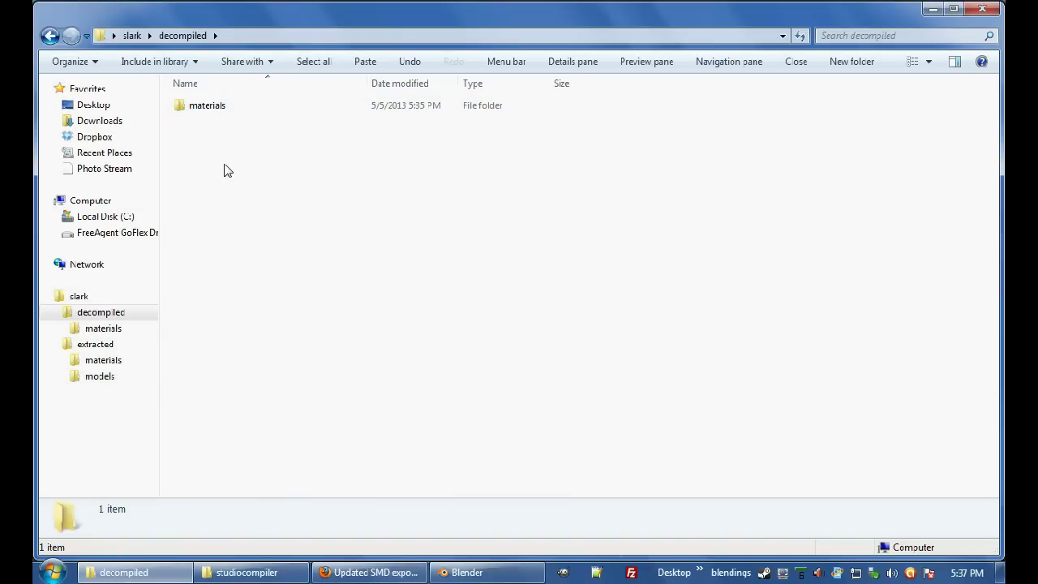
pyautogui.rightClick(227, 170)
pyautogui.write('wf')
pyautogui.write('model')
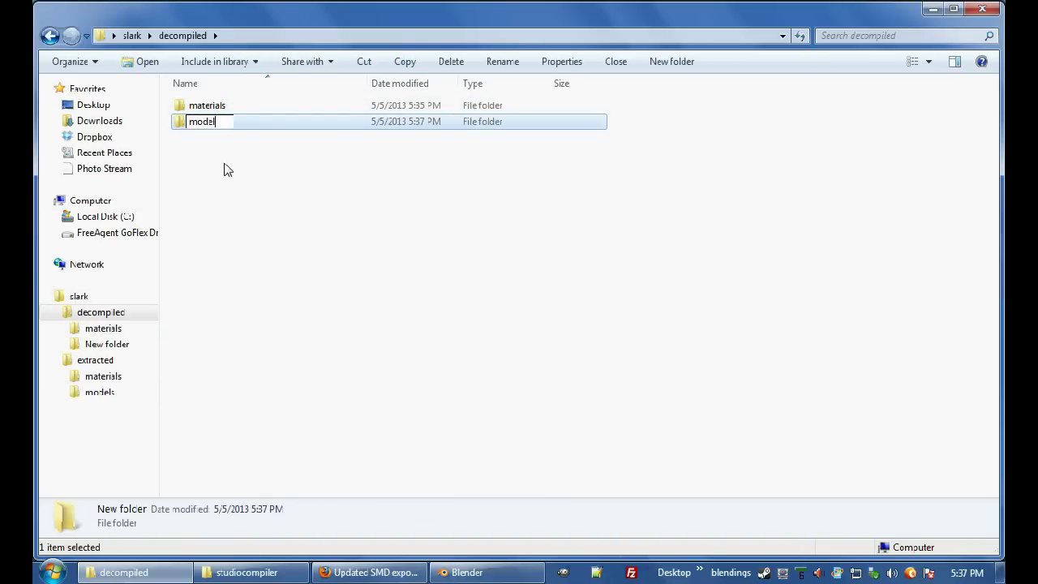
pyautogui.press('Return')
pyautogui.press('Menu')
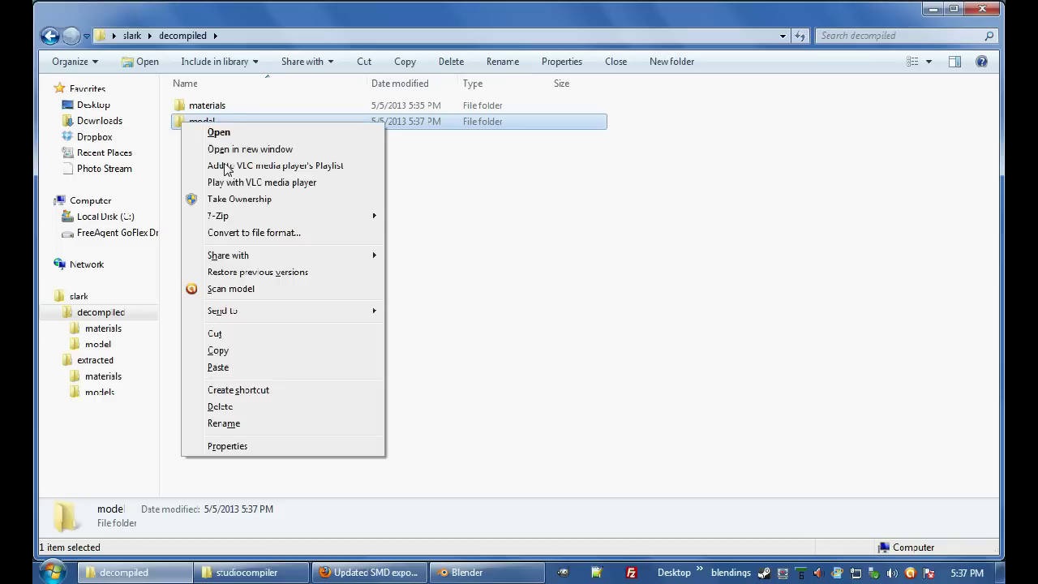
pyautogui.write('mmodels')
pyautogui.press('Return')
pyautogui.press('Return')
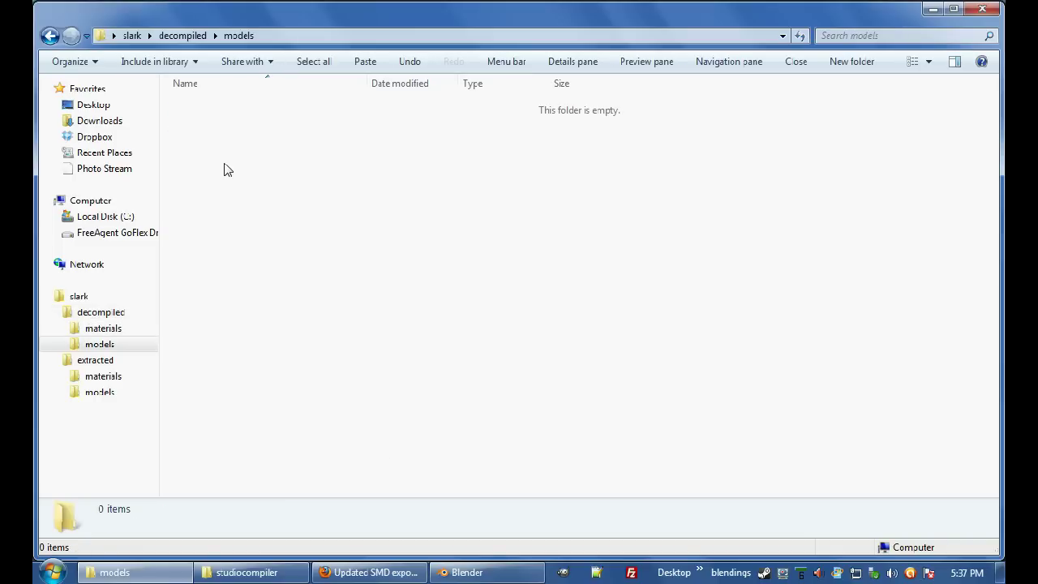
pyautogui.hotkey('ctrl', 'v')
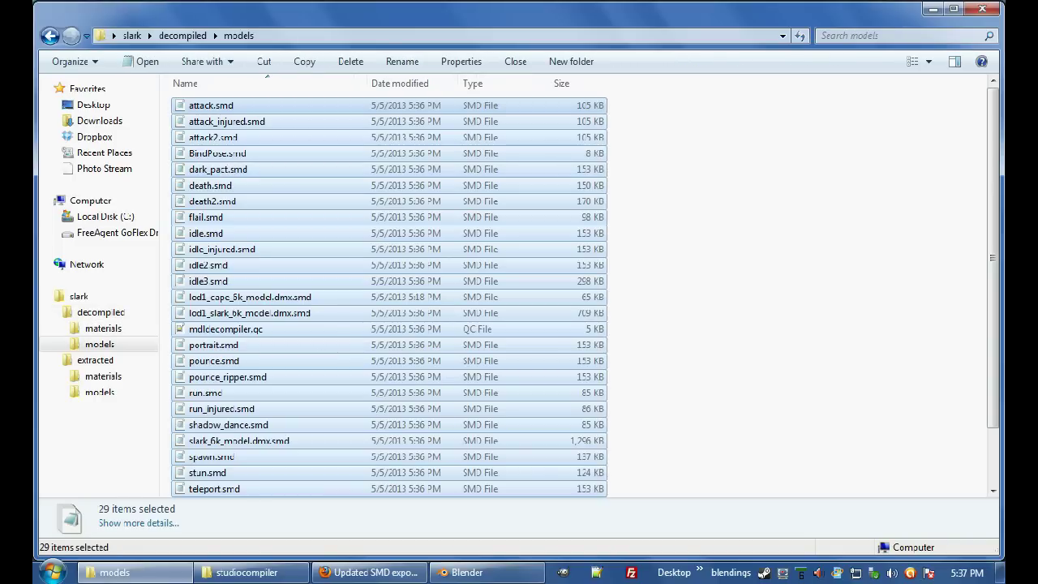
# - Import mdldecompiler.qc from slark\decompiled\models with the Source Engine importer
pyautogui.click(467, 572)
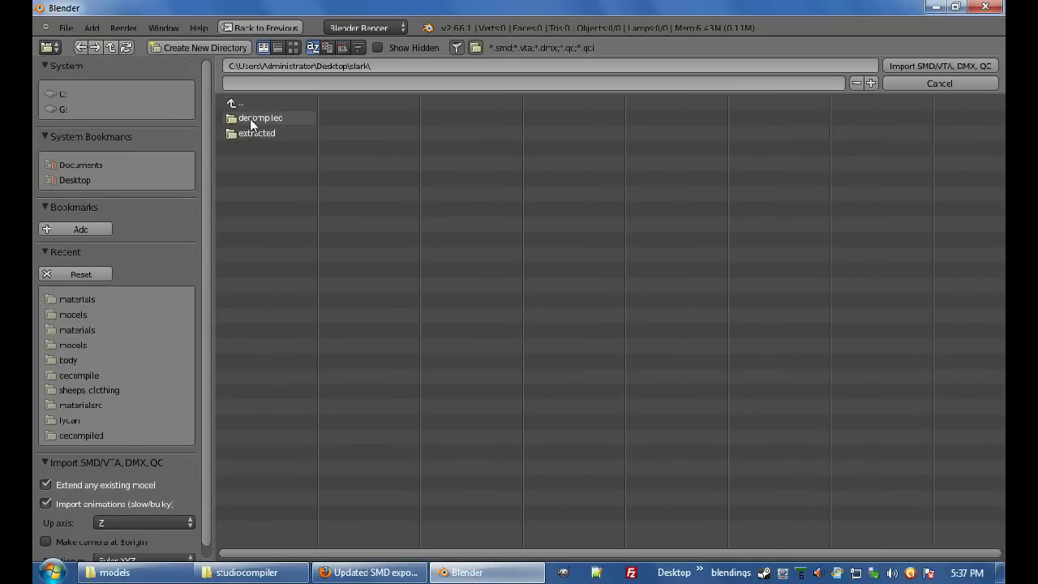
pyautogui.click(252, 133)
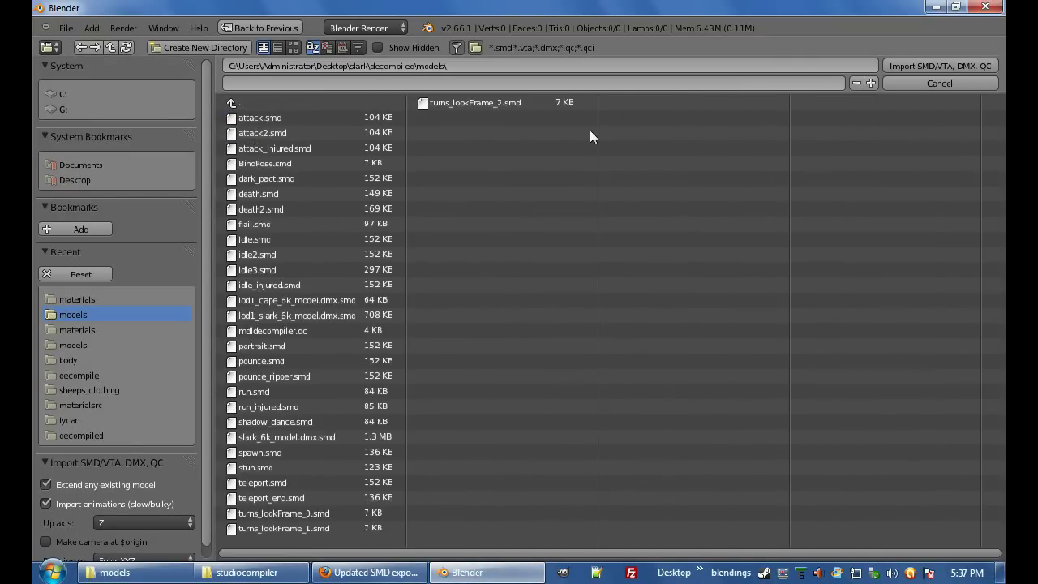
pyautogui.click(291, 333)
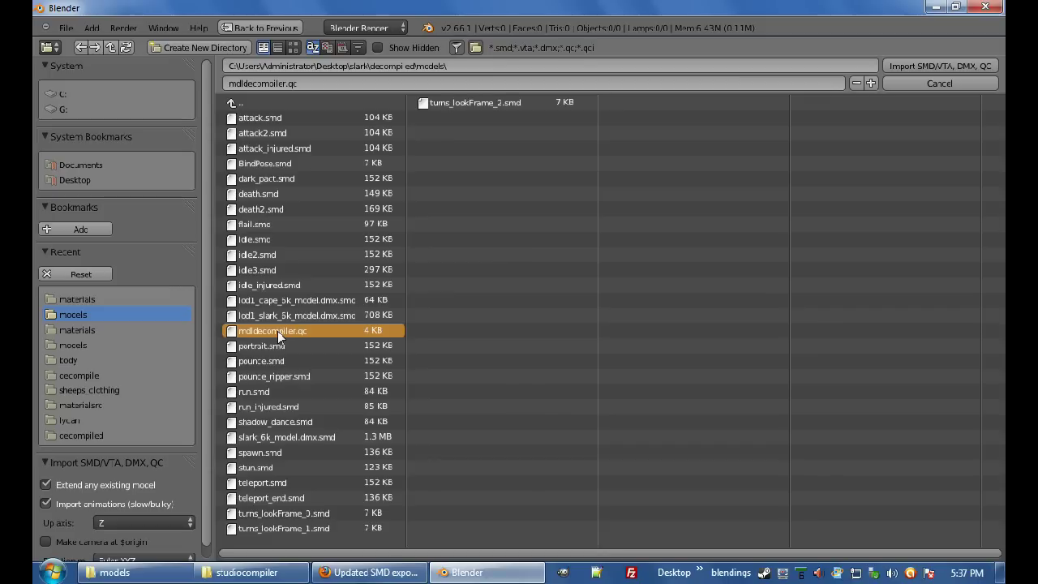
pyautogui.click(908, 65)
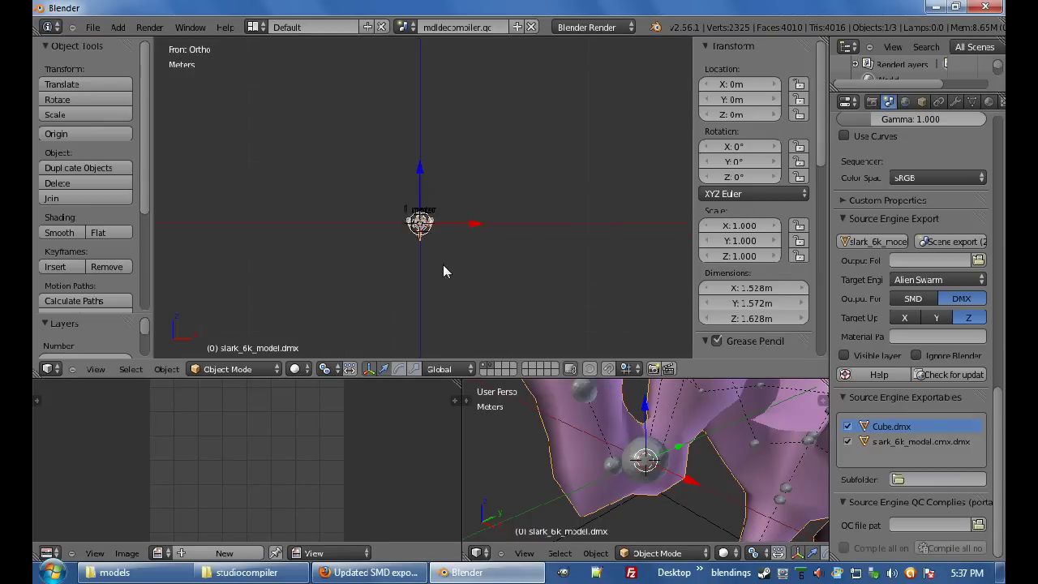
# - Zoom and orbit around the imported model, selecting its armature and the slark_6k_model mesh
pyautogui.scroll(6, 441, 266)
pyautogui.moveTo(439, 262); pyautogui.dragTo(411, 245, button='middle')
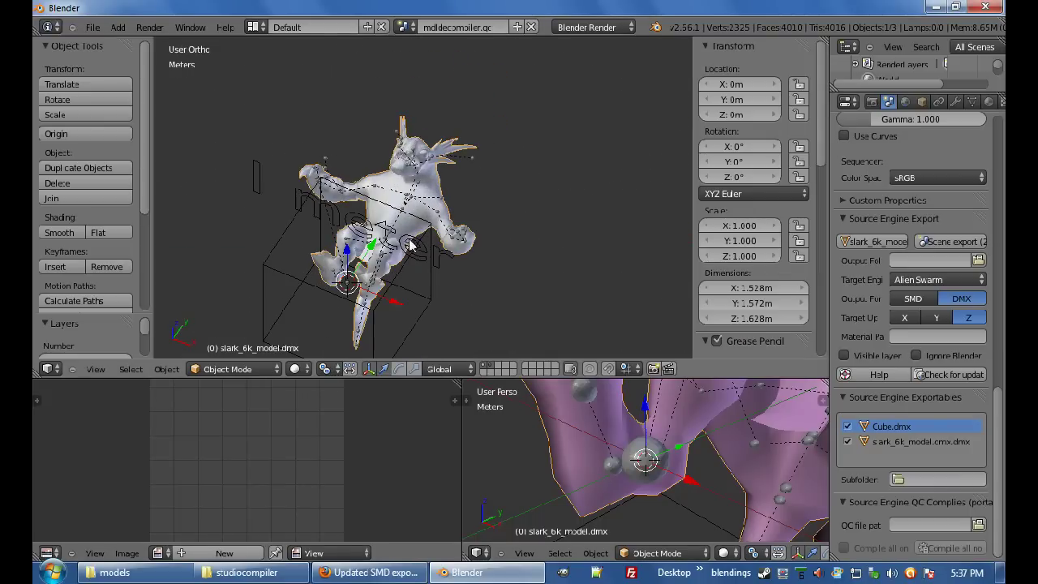
pyautogui.scroll(2, 416, 210)
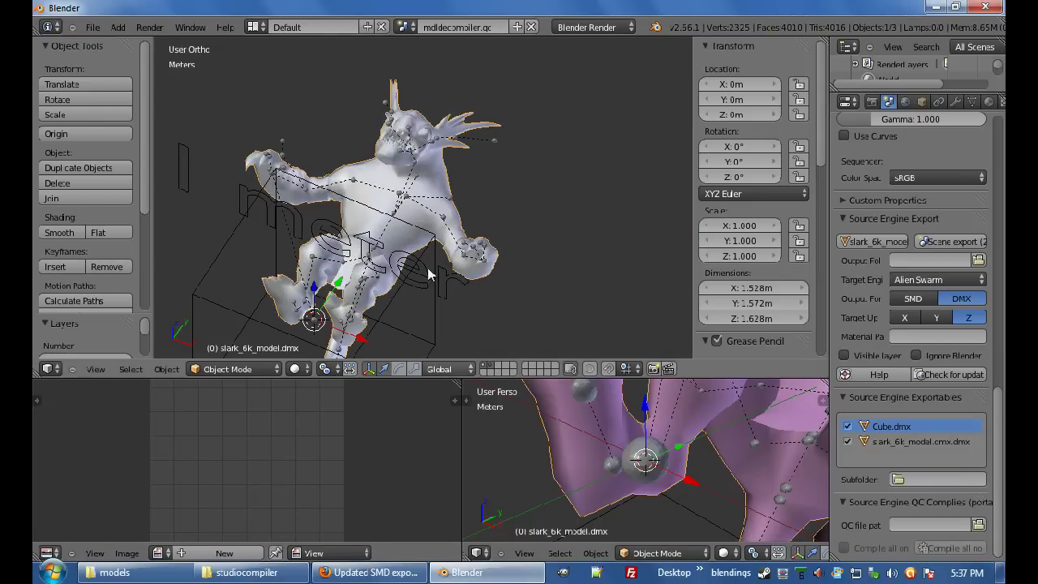
pyautogui.rightClick(410, 201)
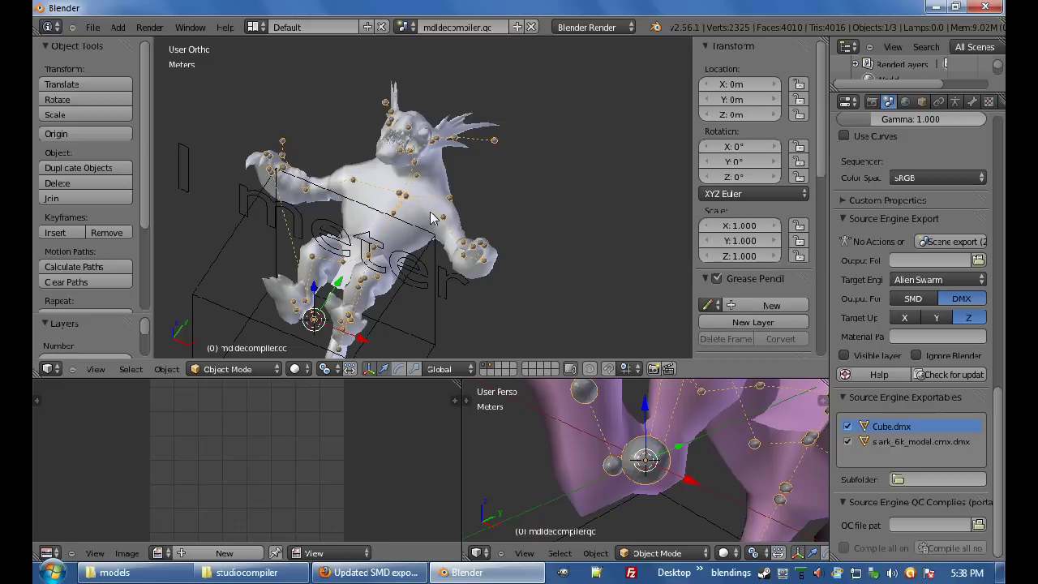
pyautogui.moveTo(442, 223)
pyautogui.mouseDown(button='middle')
pyautogui.moveTo(354, 212)
pyautogui.moveTo(372, 192)
pyautogui.mouseUp(button='middle')
pyautogui.rightClick(378, 209)
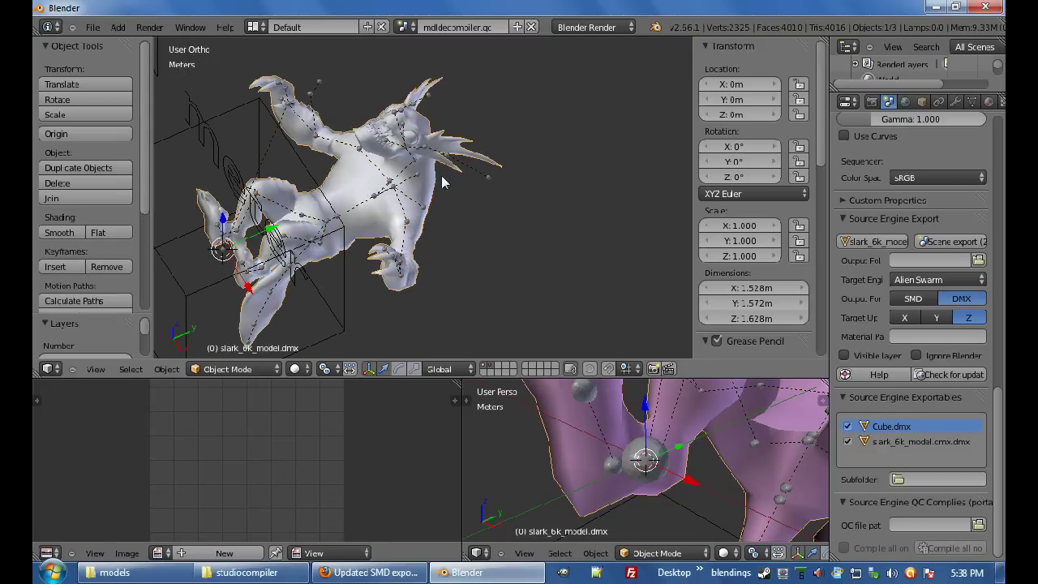
pyautogui.moveTo(446, 181); pyautogui.dragTo(445, 167, button='middle')
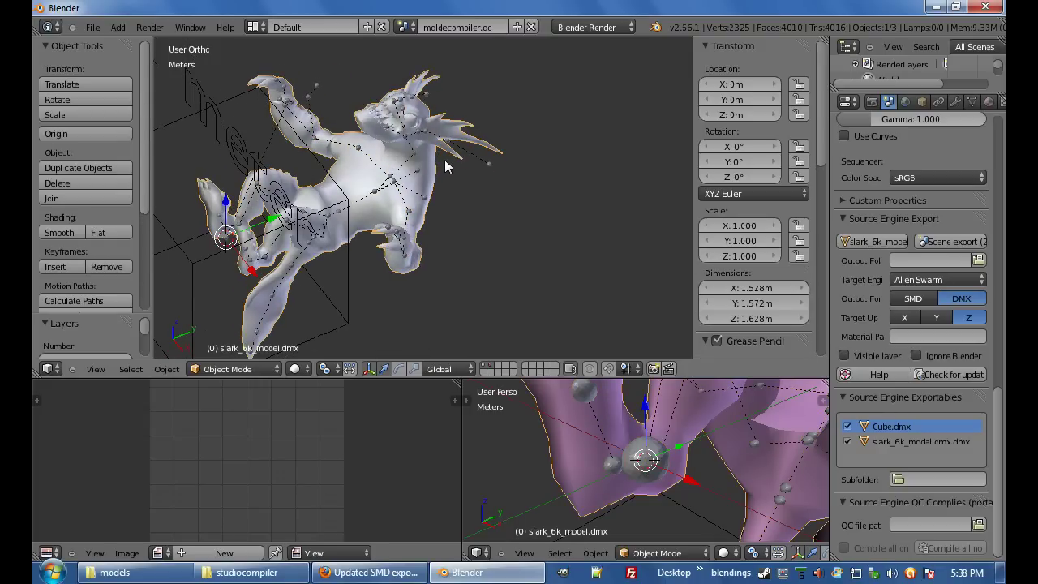
pyautogui.rightClick(387, 185)
# - Rotate Slark 90 degrees so it stands upright, and frame it from the front
pyautogui.press('KP_3')
pyautogui.write('r')
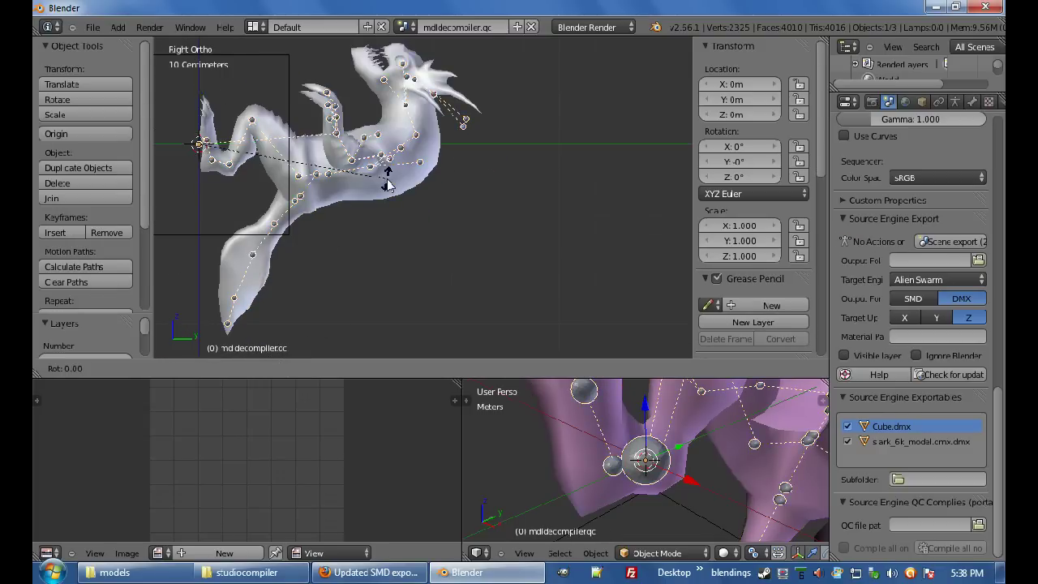
pyautogui.write('90')
pyautogui.press('Return')
pyautogui.keyDown('shift'); pyautogui.moveTo(387, 186); pyautogui.dragTo(533, 295, button='middle'); pyautogui.keyUp('shift')
pyautogui.scroll(-2, 328, 213)
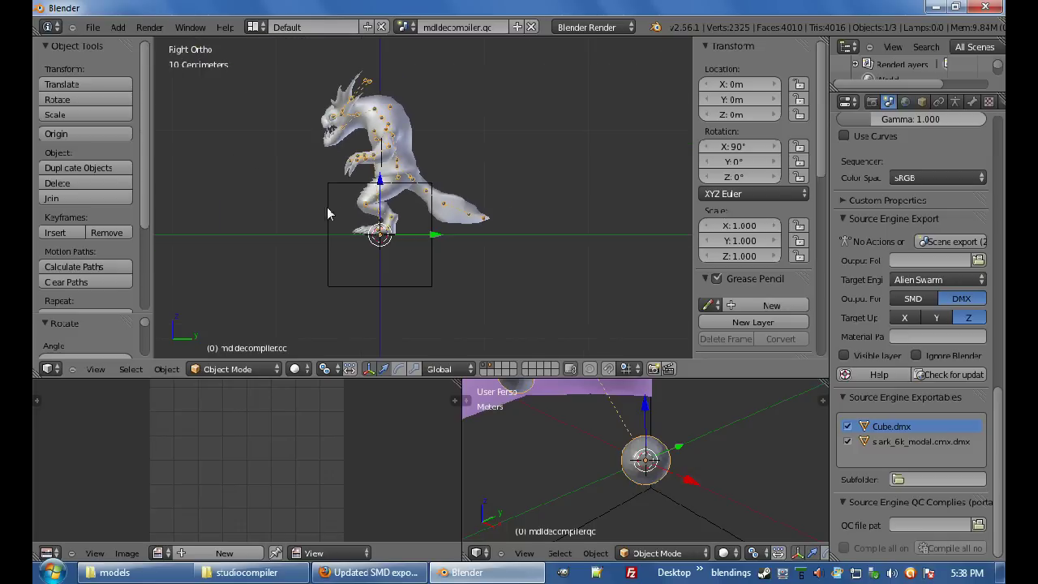
pyautogui.moveTo(328, 213); pyautogui.dragTo(451, 254, button='middle')
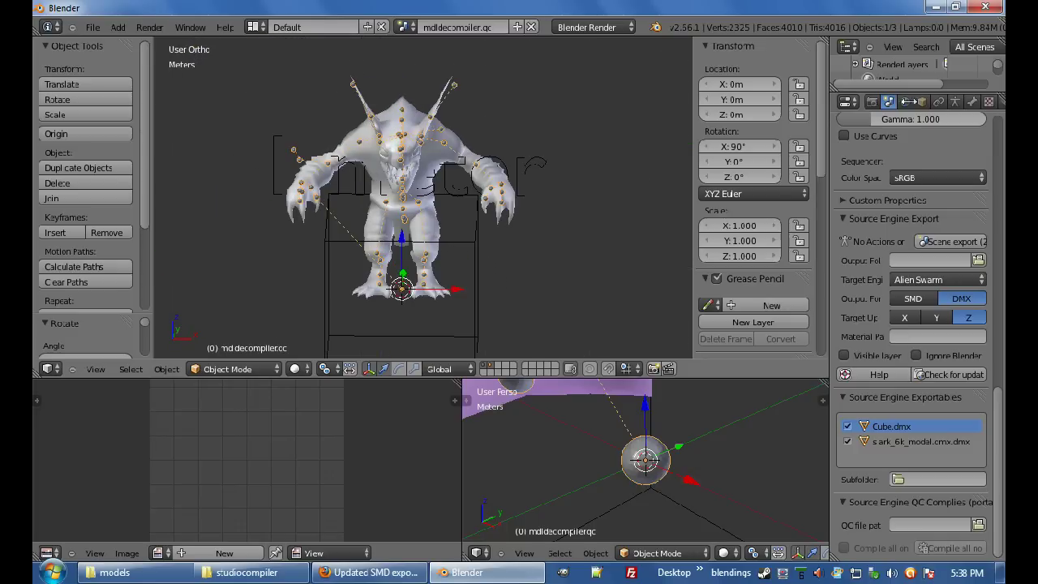
pyautogui.scroll(-2, 953, 76)
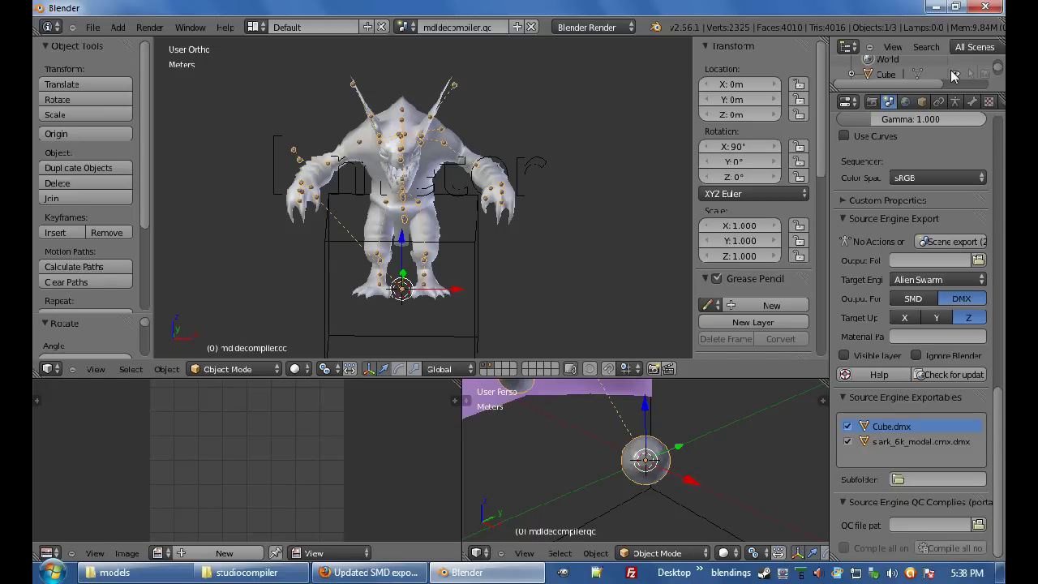
# - Hide the cube and move the Slark mesh to layer 2
pyautogui.rightClick(489, 265)
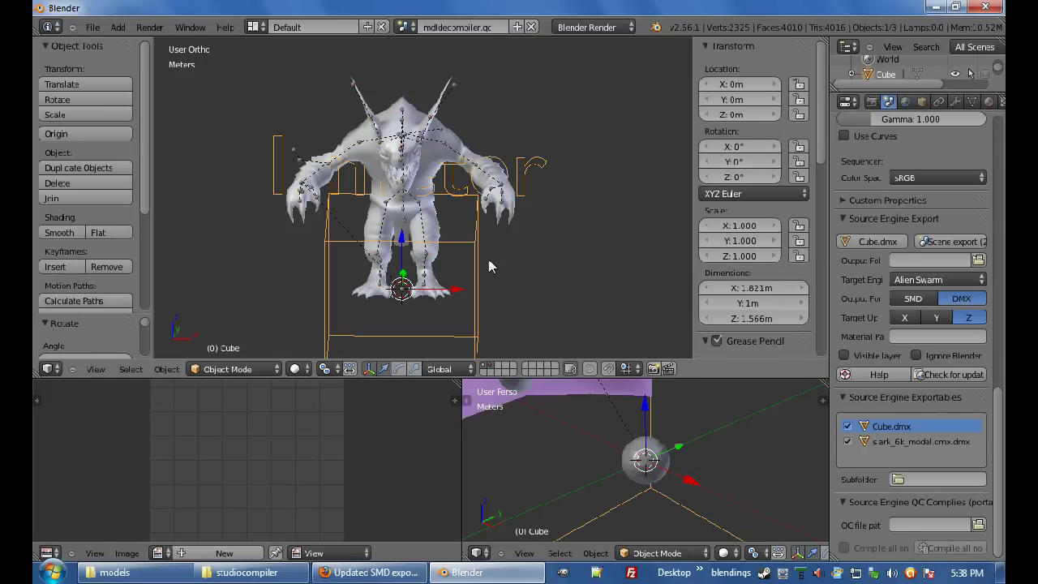
pyautogui.press('a')
pyautogui.rightClick(422, 256)
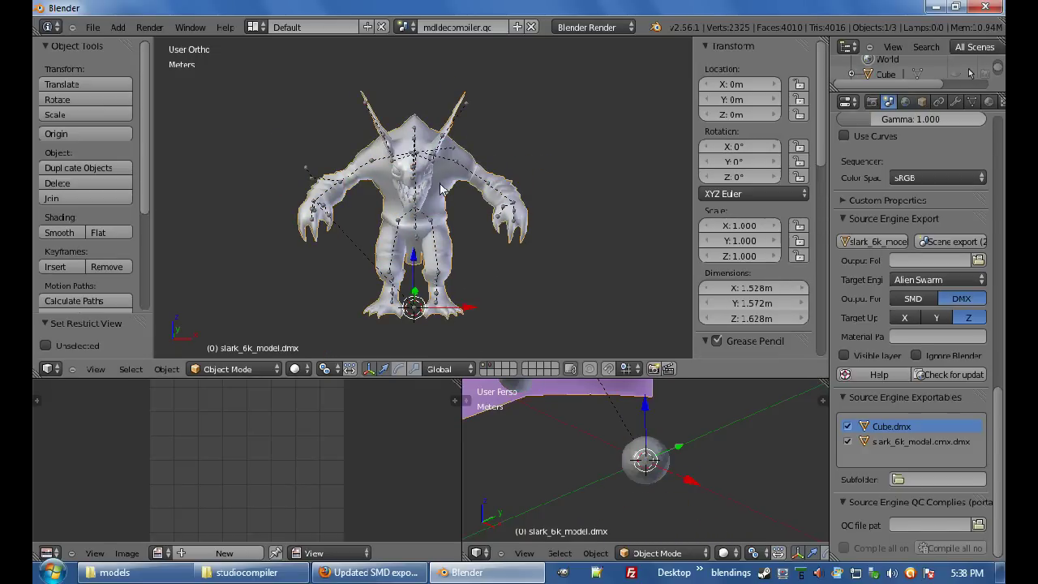
pyautogui.press('m')
pyautogui.press('2')
pyautogui.press('Return')
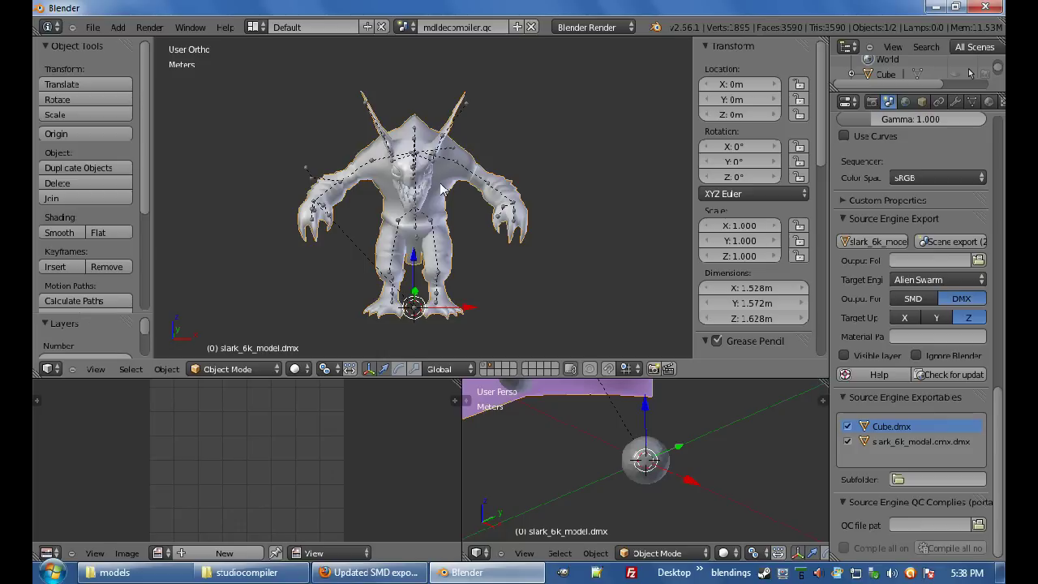
# - Move the armature off the mesh's layer as well
pyautogui.rightClick(413, 169)
pyautogui.press('m')
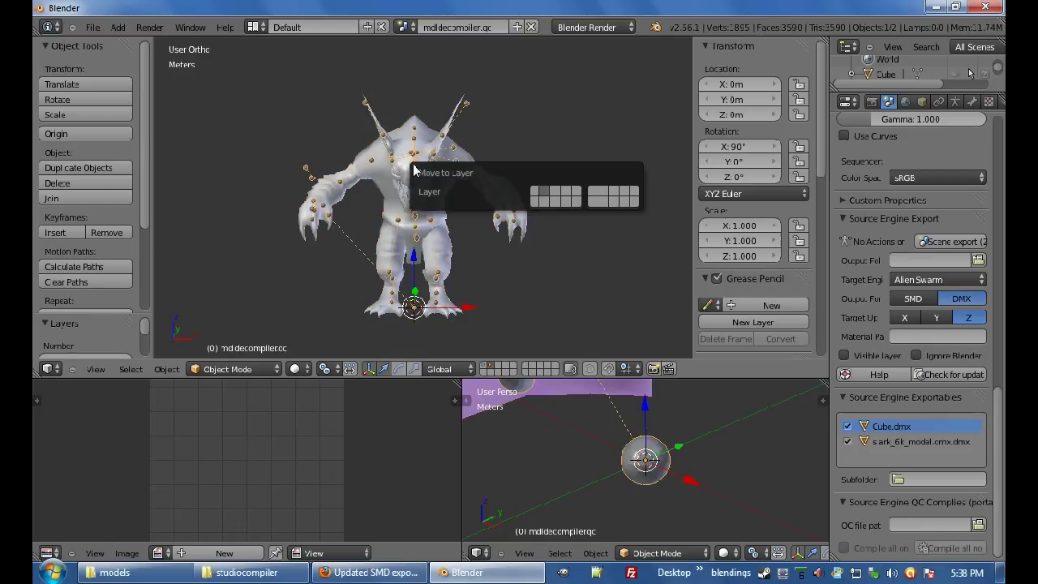
pyautogui.press('2')
pyautogui.press('Return')
# - Switch between layers to view the Slark mesh on its own
pyautogui.press('2')
pyautogui.press('1')
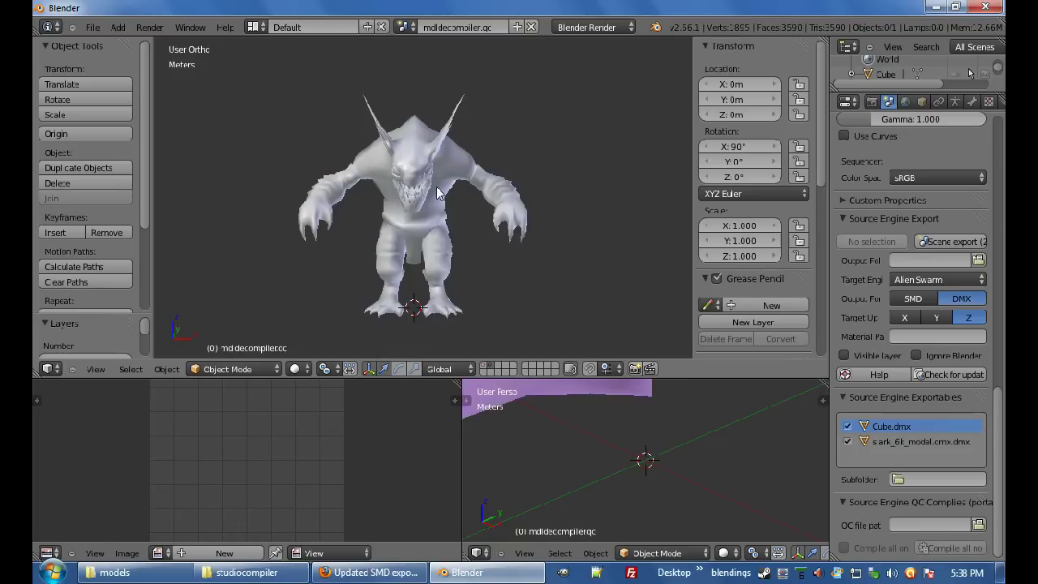
pyautogui.moveTo(379, 194); pyautogui.dragTo(418, 217, button='middle')
pyautogui.scroll(2, 421, 219)
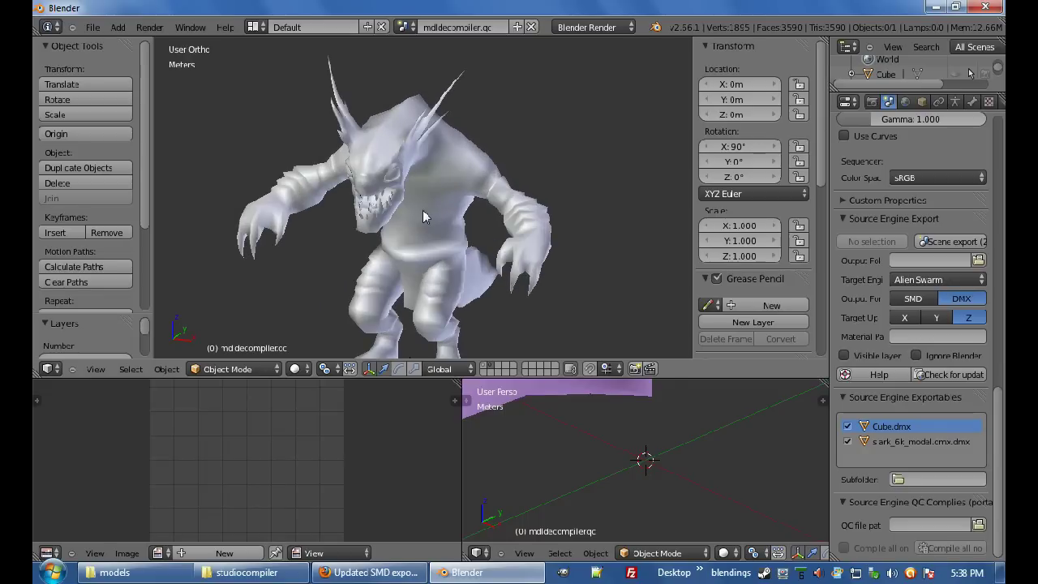
# - Rename the mesh's material to slark_mat and switch the viewport to textured shading
pyautogui.rightClick(441, 226)
pyautogui.click(988, 101)
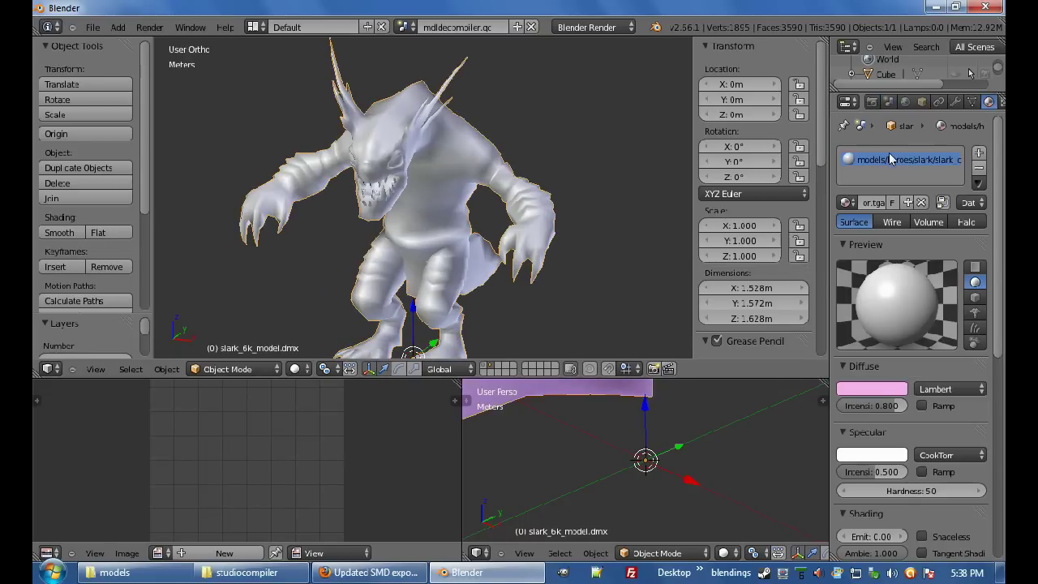
pyautogui.moveTo(829, 213); pyautogui.dragTo(554, 212)
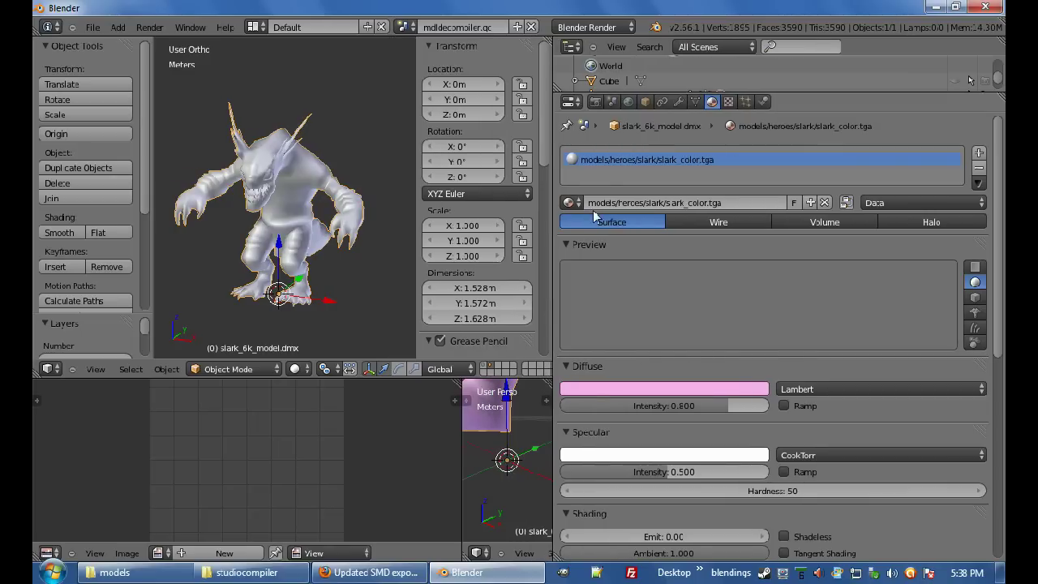
pyautogui.write('sla')
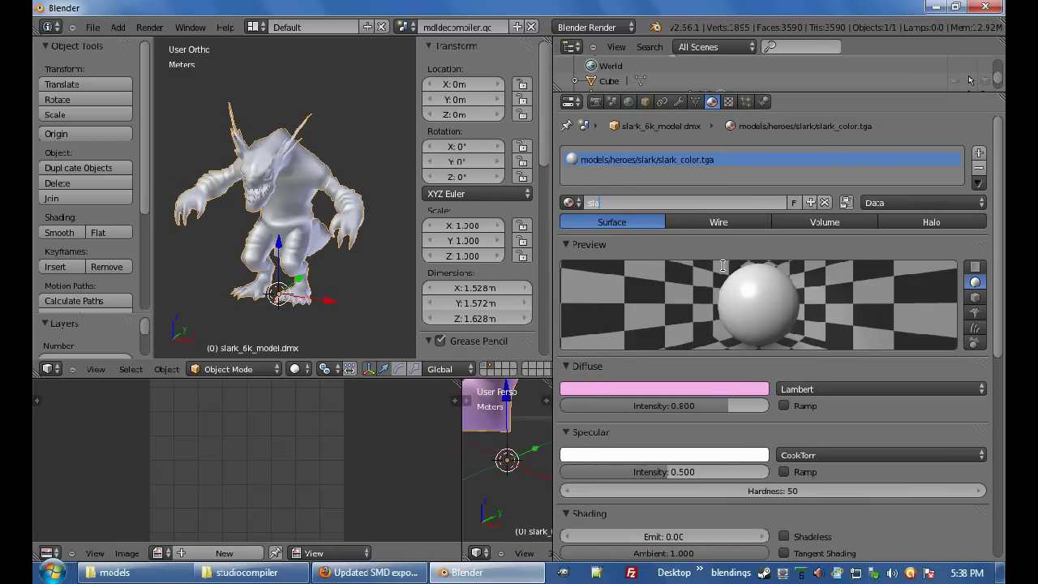
pyautogui.write('rk_mat')
pyautogui.press('Return')
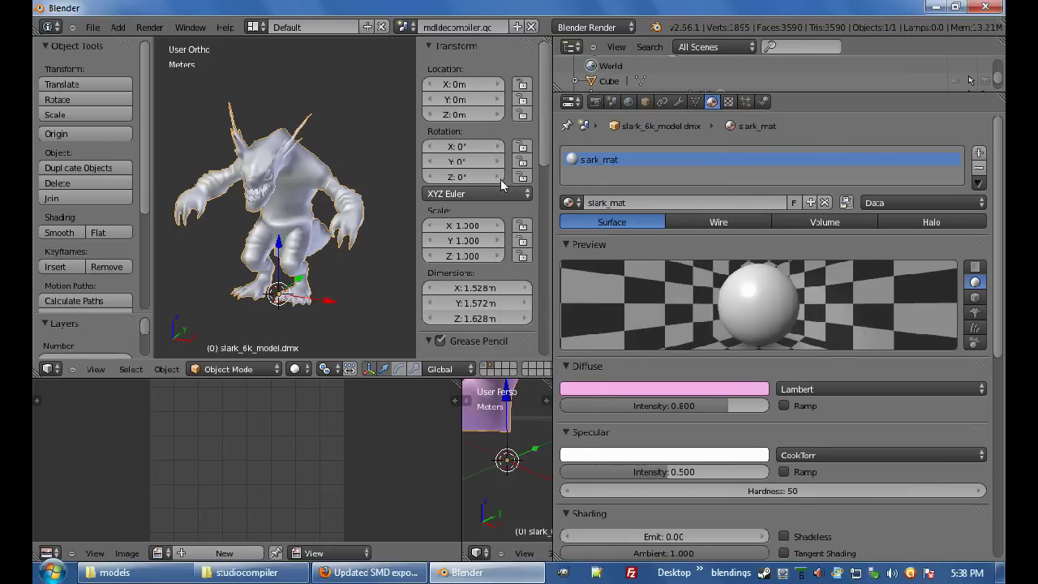
pyautogui.moveTo(555, 180); pyautogui.dragTo(779, 186)
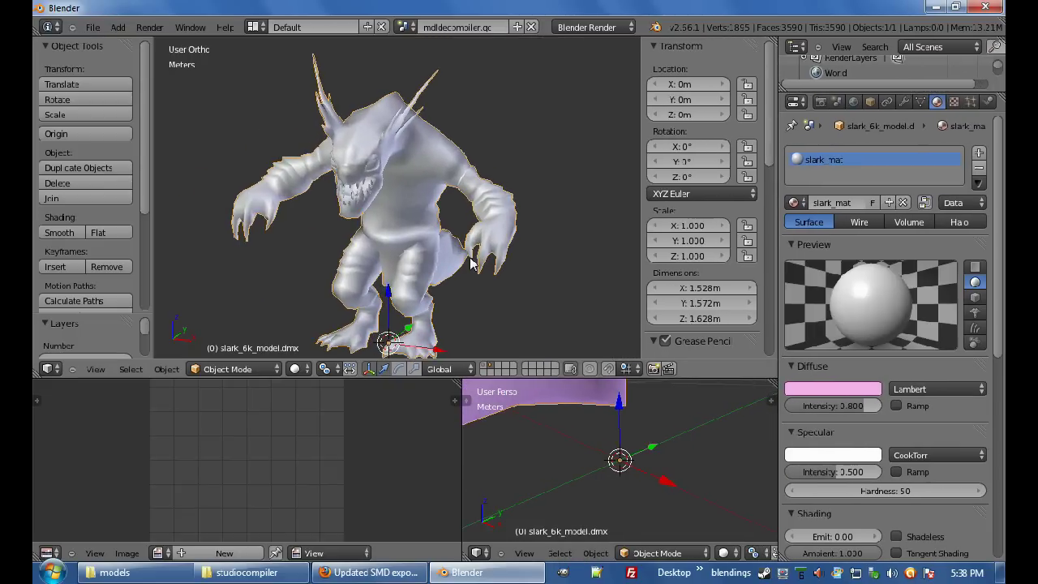
pyautogui.hotkey('alt', 'z')
pyautogui.hotkey('shift', 'a')
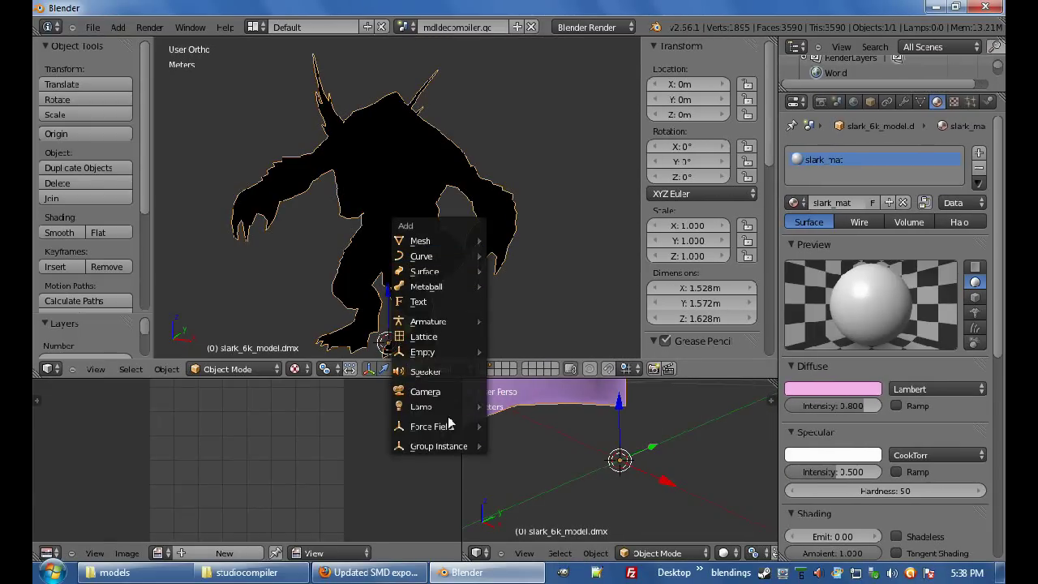
# - Add a Hemi lamp to light the model and reselect the Slark mesh
pyautogui.moveTo(454, 406)
pyautogui.click(510, 456)
pyautogui.moveTo(382, 218); pyautogui.dragTo(433, 213, button='middle')
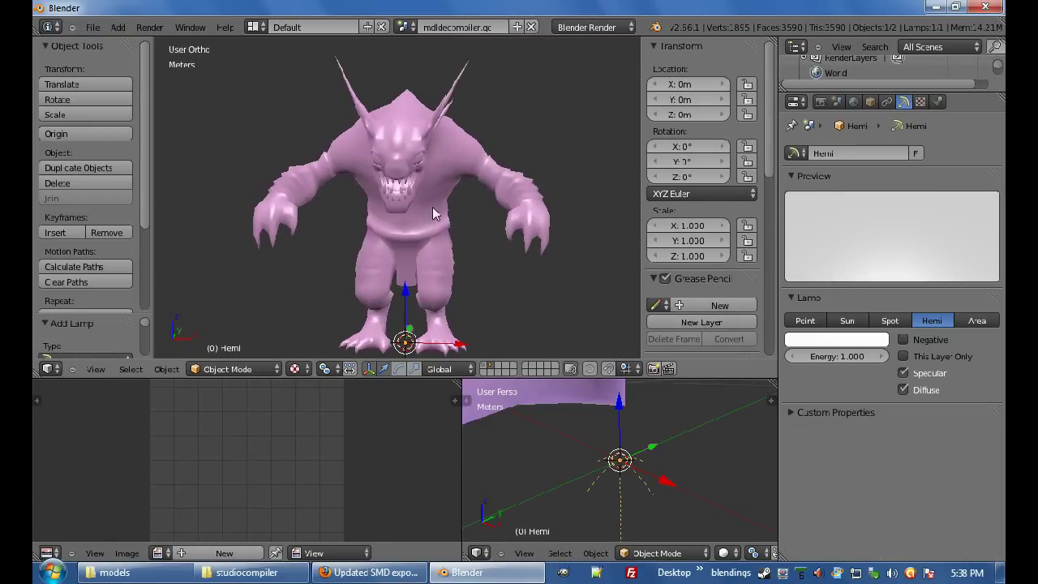
pyautogui.rightClick(433, 214)
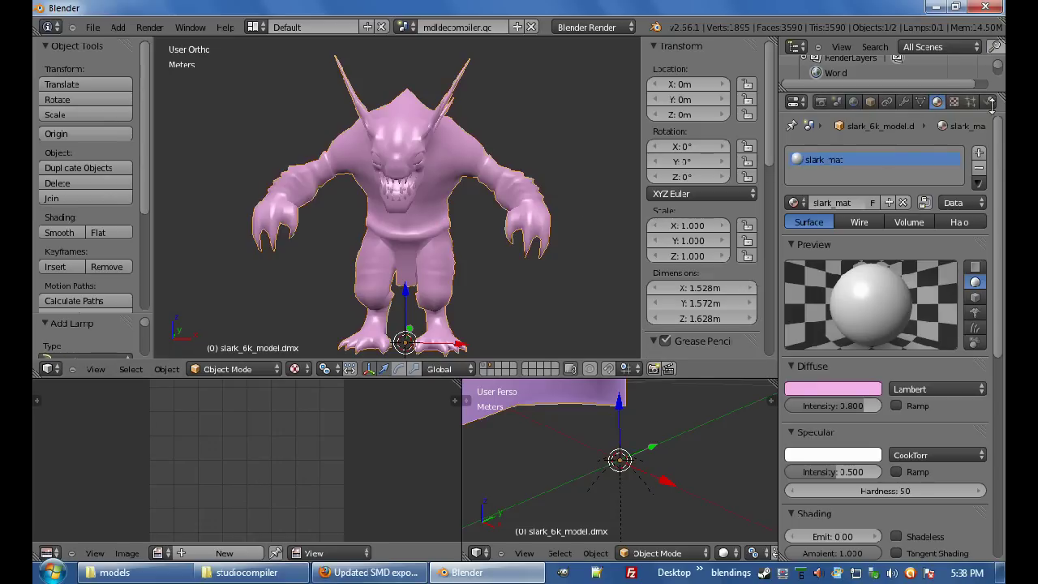
# - Set the viewport to GLSL display shading and bring up the material's texture slots
pyautogui.click(954, 103)
pyautogui.click(938, 102)
pyautogui.scroll(-4, 722, 279)
pyautogui.scroll(-8, 722, 279)
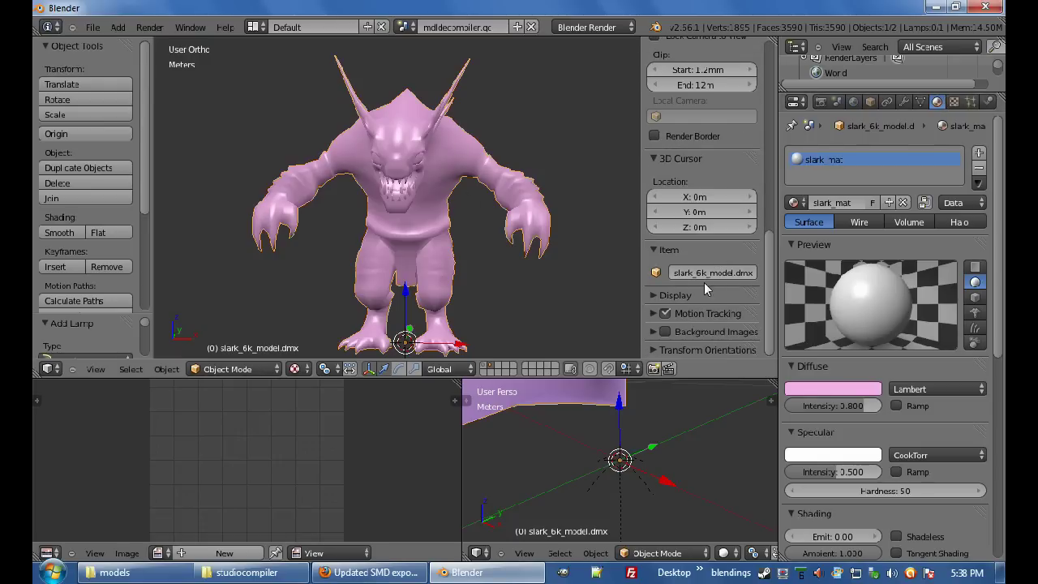
pyautogui.scroll(-3, 689, 294)
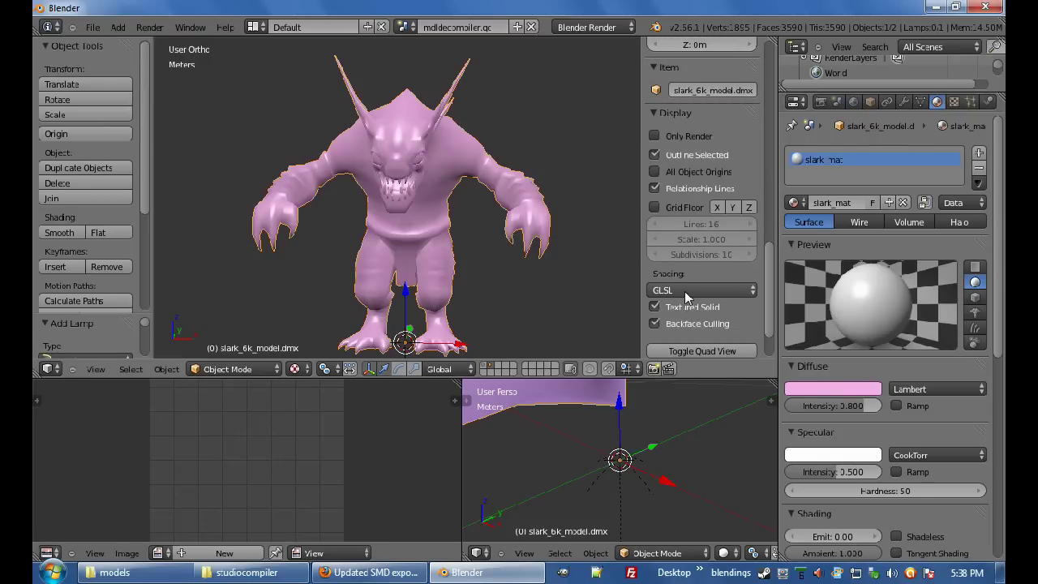
pyautogui.scroll(5, 685, 299)
pyautogui.click(663, 266)
pyautogui.click(294, 369)
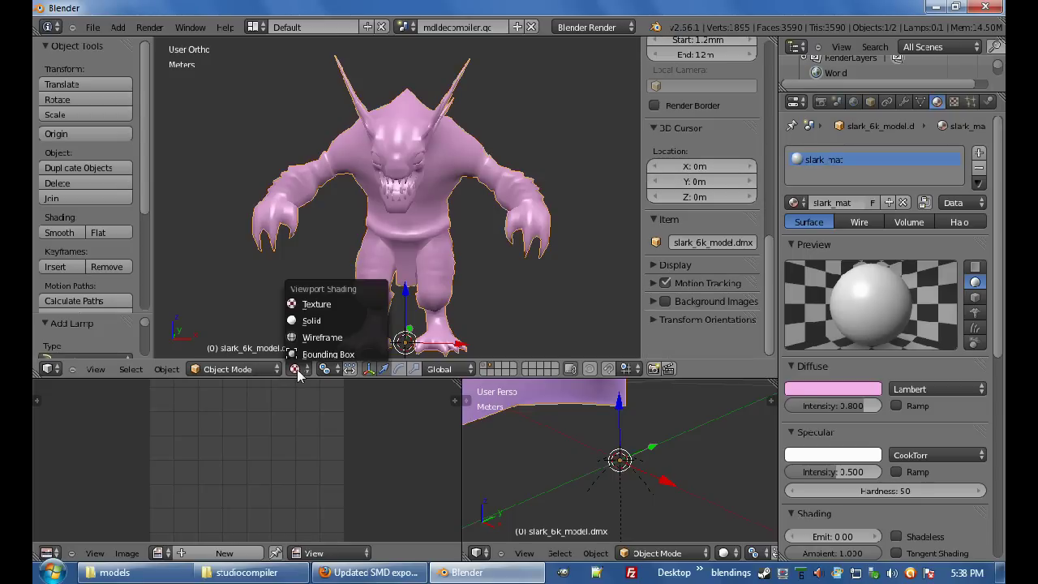
pyautogui.click(954, 101)
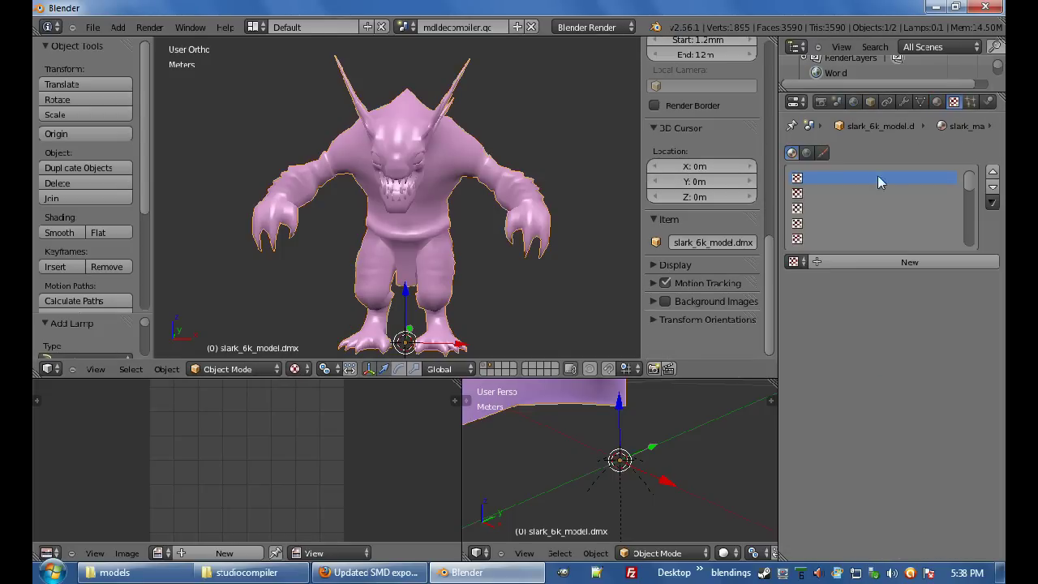
# - Create a new image texture loading slark_dif.png from decompiled\materials
pyautogui.click(876, 262)
pyautogui.click(863, 280)
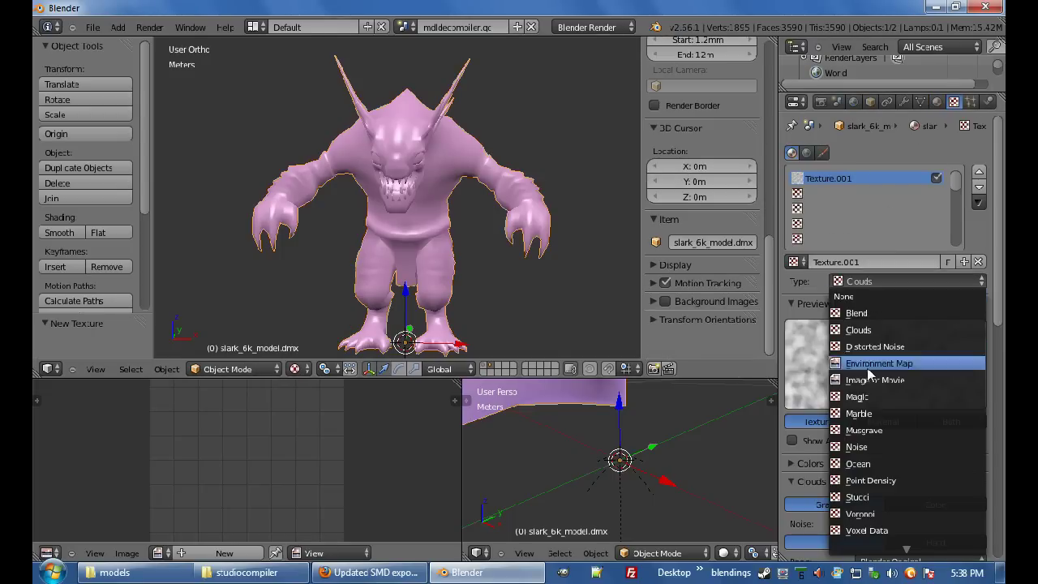
pyautogui.click(872, 381)
pyautogui.click(943, 506)
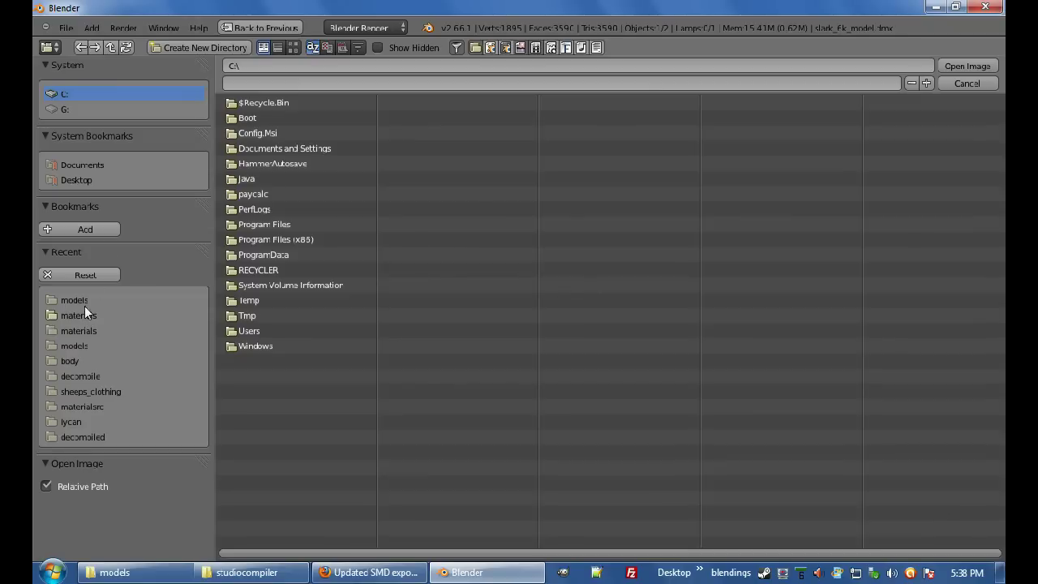
pyautogui.click(87, 179)
pyautogui.click(286, 161)
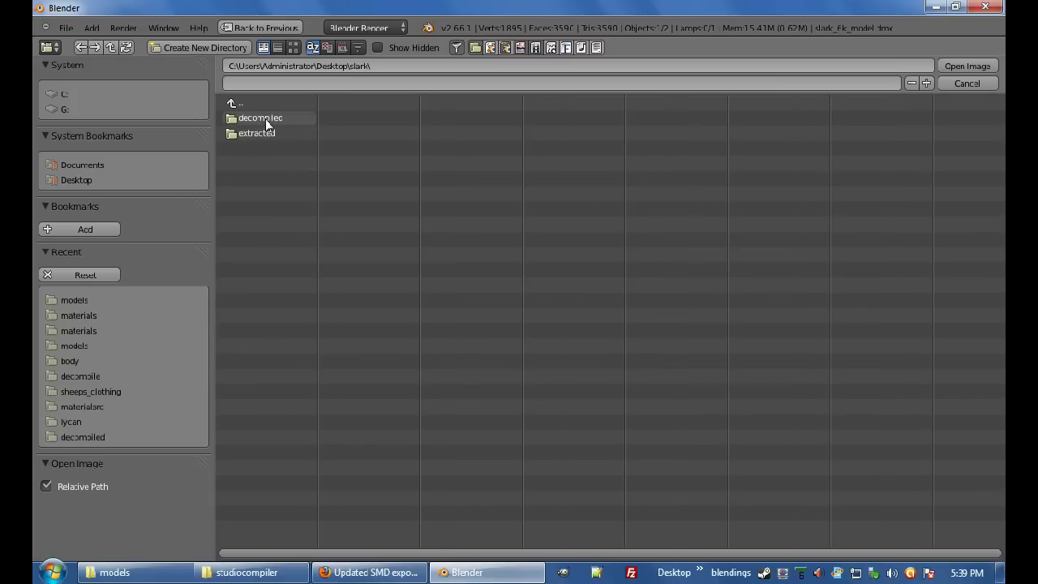
pyautogui.click(274, 132)
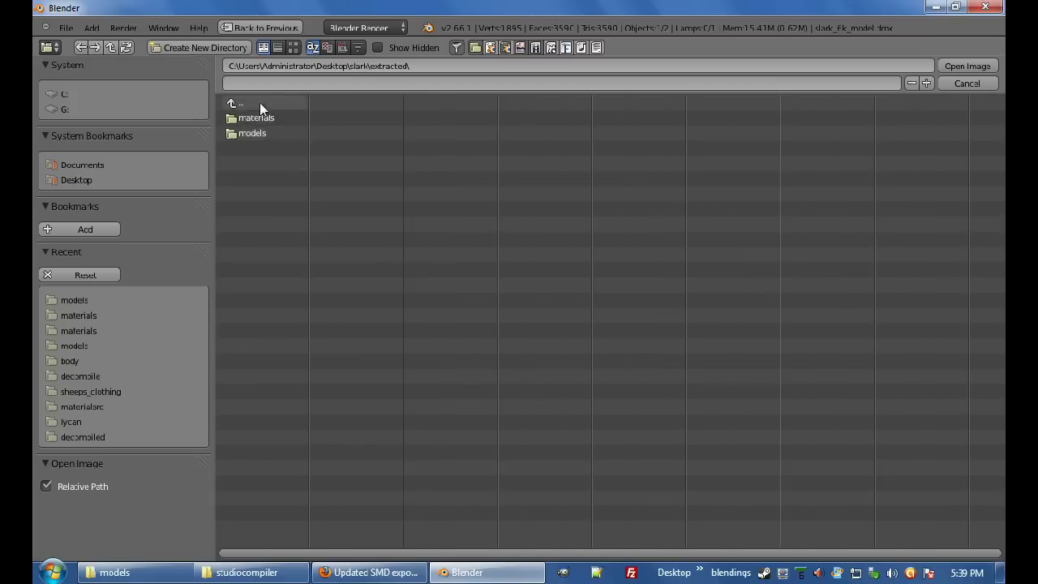
pyautogui.click(260, 104)
pyautogui.click(262, 118)
pyautogui.click(263, 118)
pyautogui.click(276, 120)
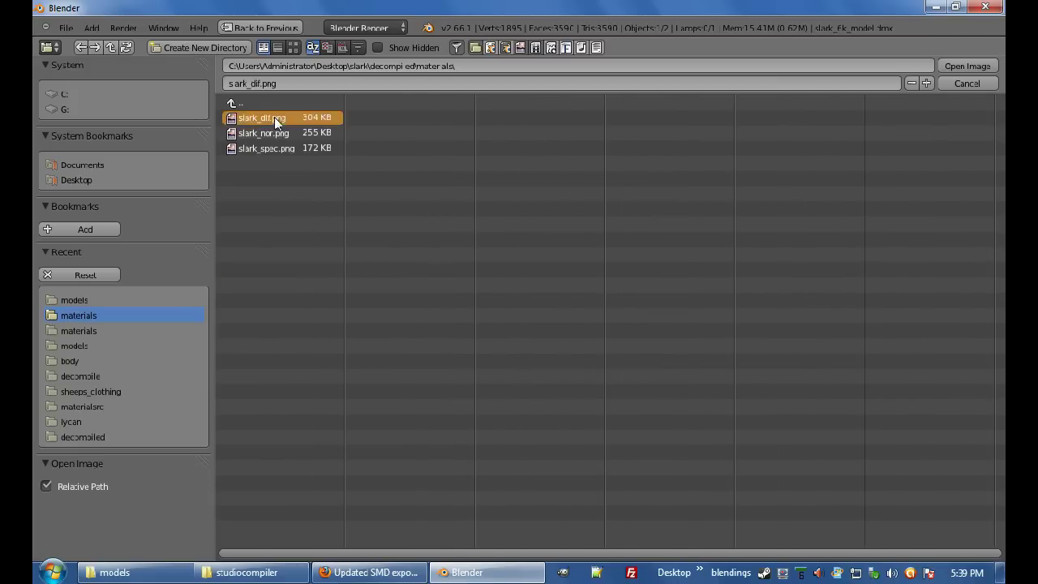
pyautogui.doubleClick(276, 120)
# - Set the diffuse texture's mapping coordinates to UV
pyautogui.scroll(-10, 874, 440)
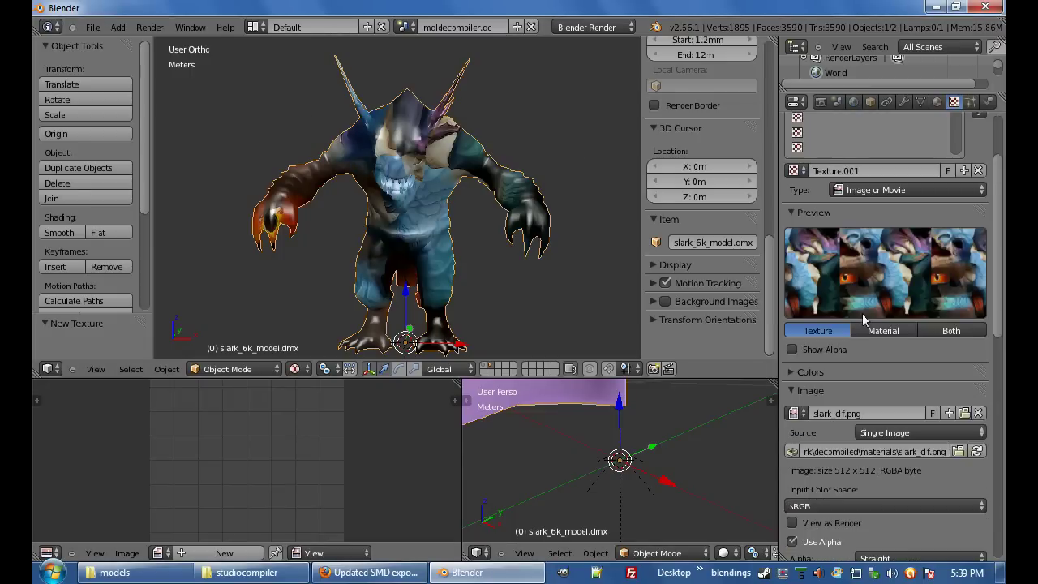
pyautogui.click(874, 441)
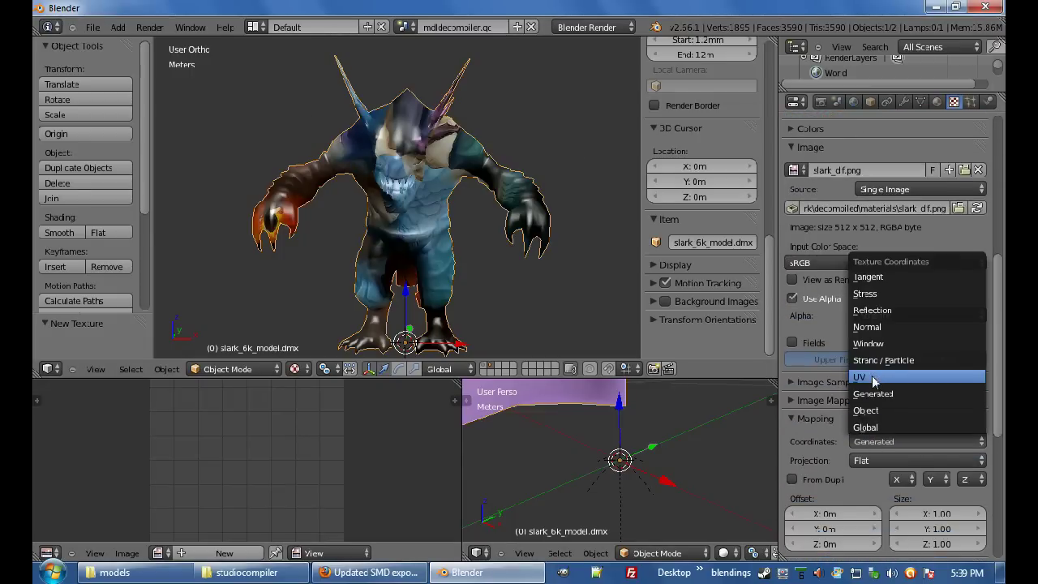
pyautogui.click(876, 381)
pyautogui.scroll(8, 884, 385)
# - Create a second image texture in the next slot loading slark_nor.png
pyautogui.scroll(3, 839, 192)
pyautogui.click(839, 193)
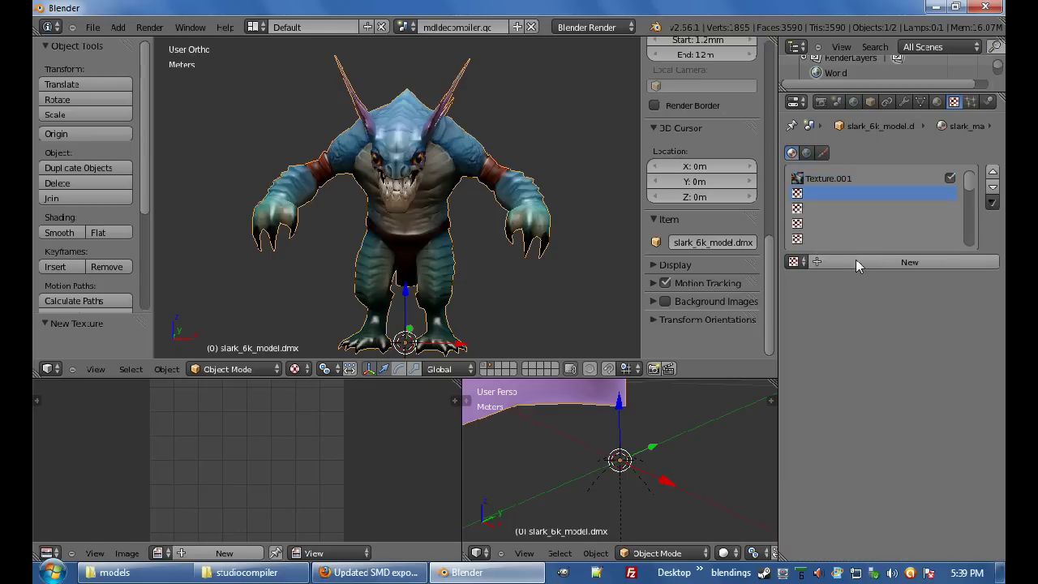
pyautogui.click(858, 266)
pyautogui.click(876, 281)
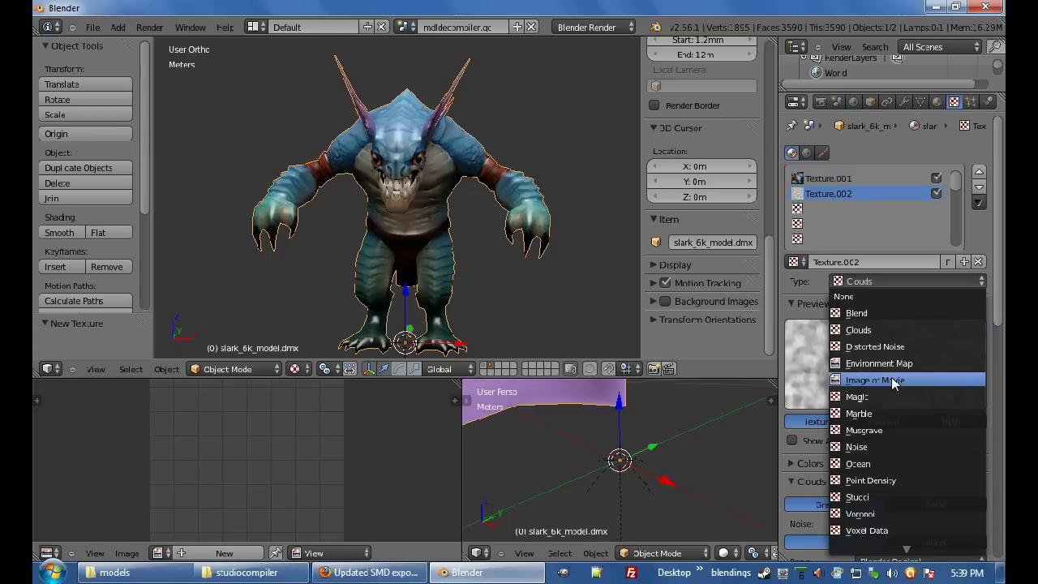
pyautogui.click(892, 381)
pyautogui.click(937, 500)
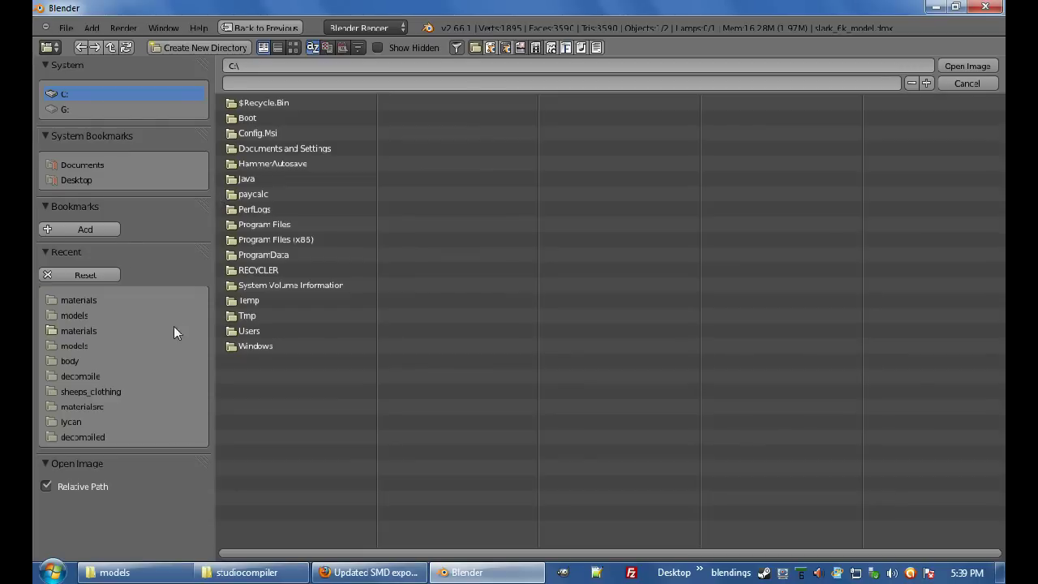
pyautogui.click(70, 300)
pyautogui.doubleClick(283, 135)
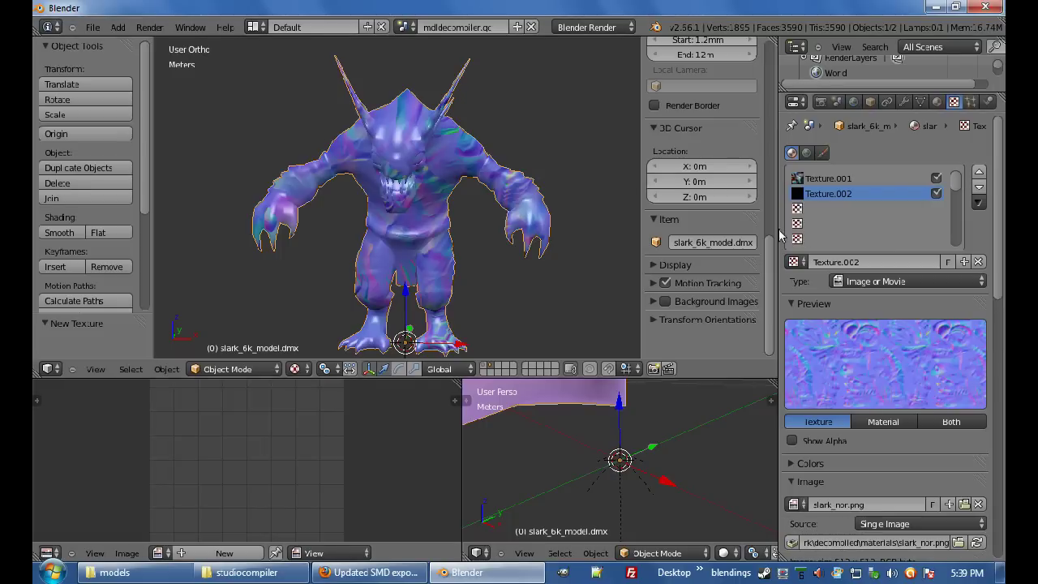
# - Map slark_nor.png by UV, disable Diffuse Color influence and enable Geometry Normal
pyautogui.scroll(-5, 1000, 540)
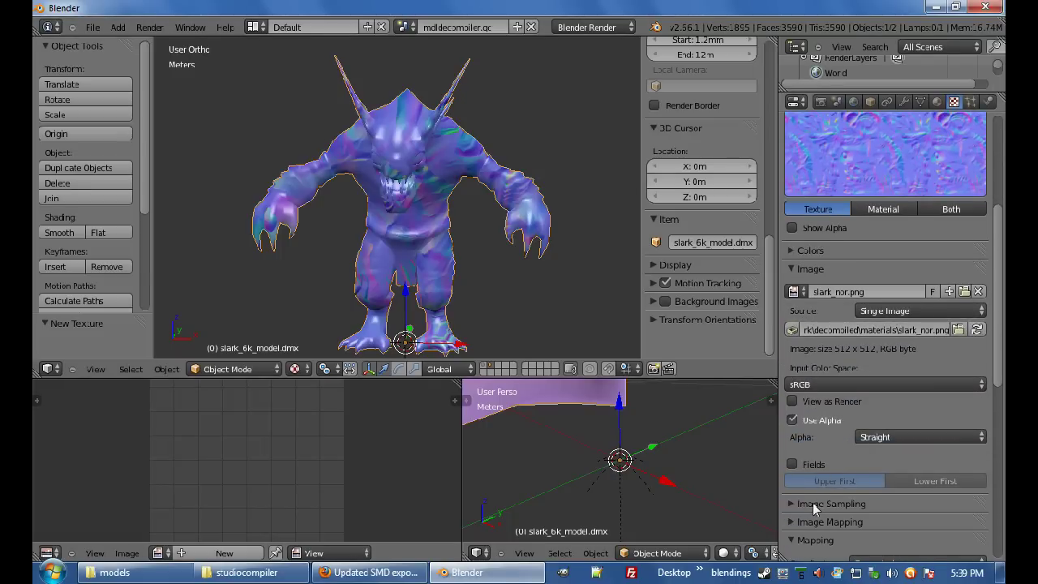
pyautogui.click(813, 502)
pyautogui.click(892, 502)
pyautogui.scroll(-5, 864, 511)
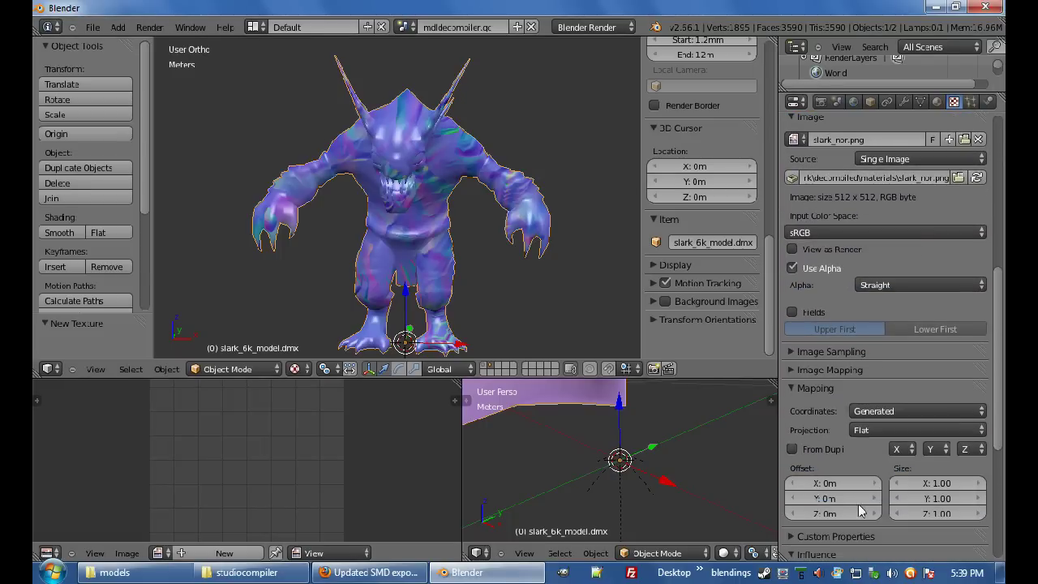
pyautogui.click(876, 411)
pyautogui.click(859, 346)
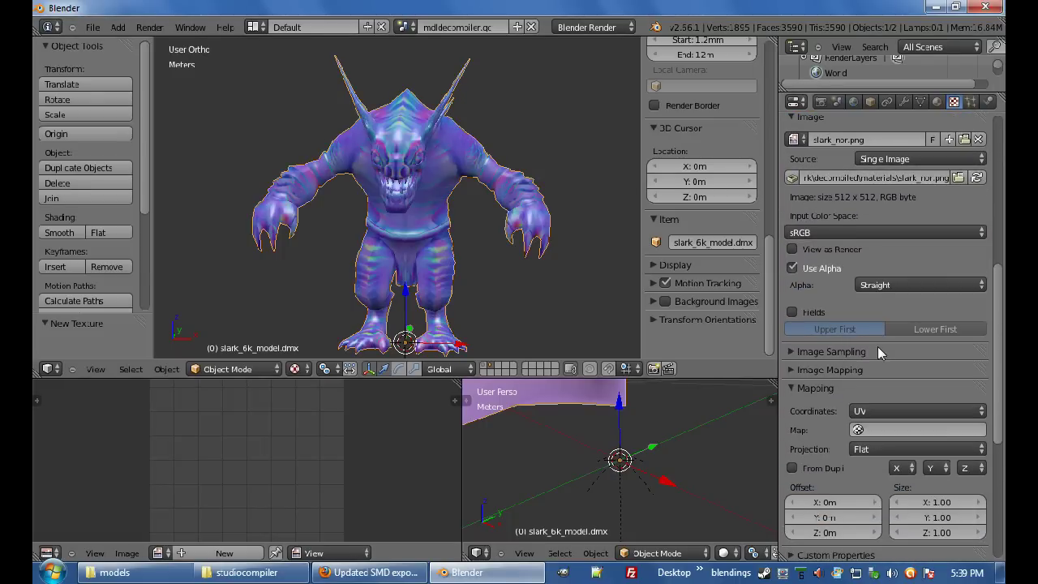
pyautogui.scroll(-5, 843, 356)
pyautogui.click(792, 349)
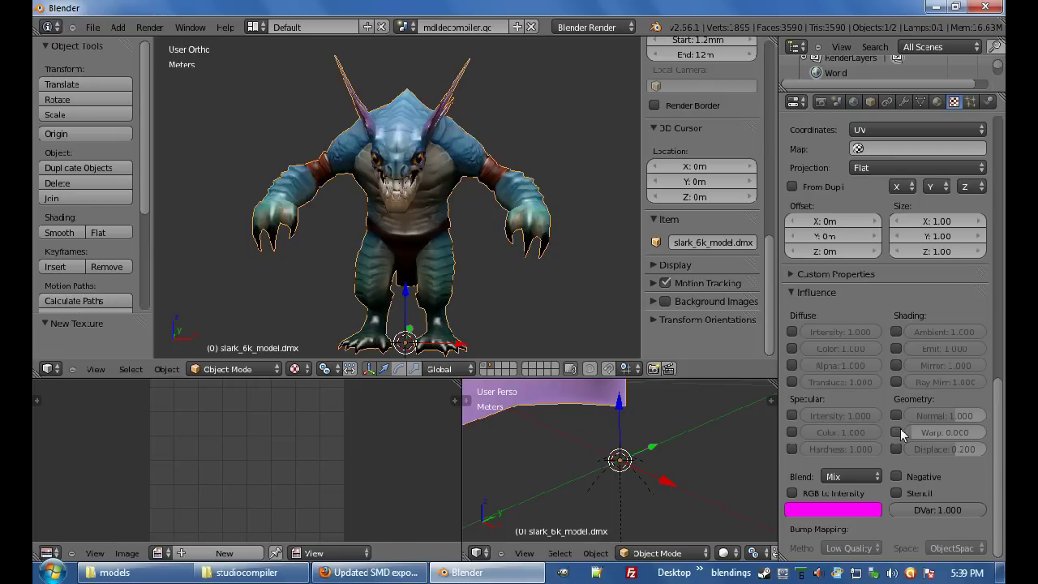
pyautogui.click(896, 415)
pyautogui.scroll(12, 896, 410)
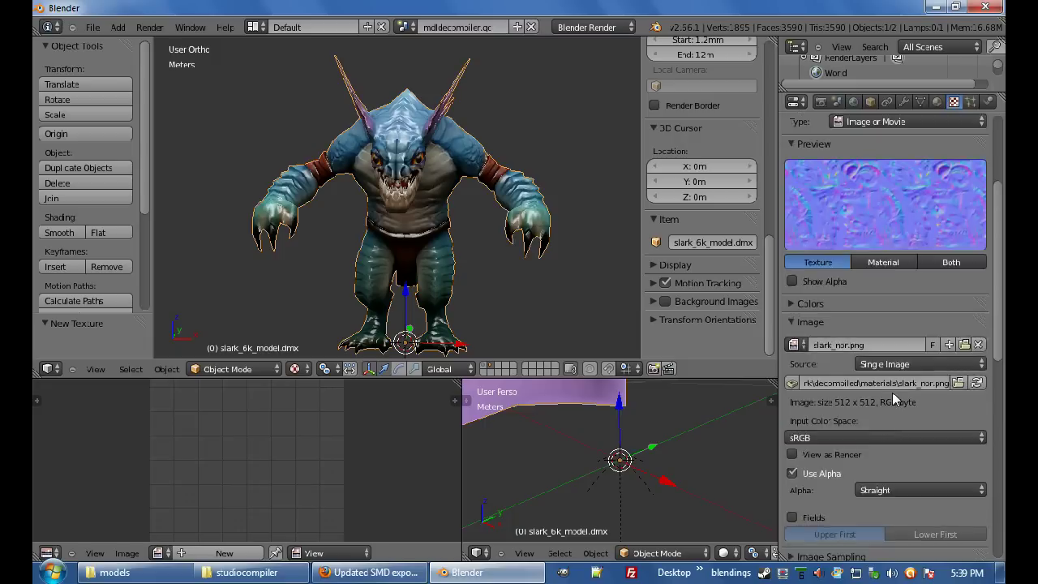
pyautogui.scroll(3, 895, 399)
# - Create a third image texture in the empty slot loading slark_spec.png
pyautogui.click(799, 211)
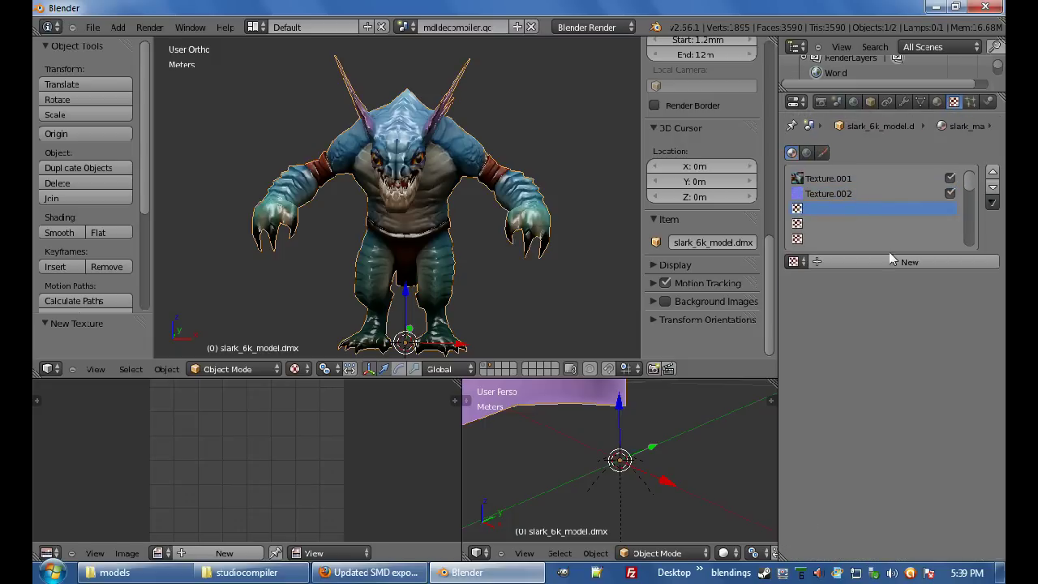
pyautogui.click(892, 259)
pyautogui.click(896, 284)
pyautogui.click(890, 383)
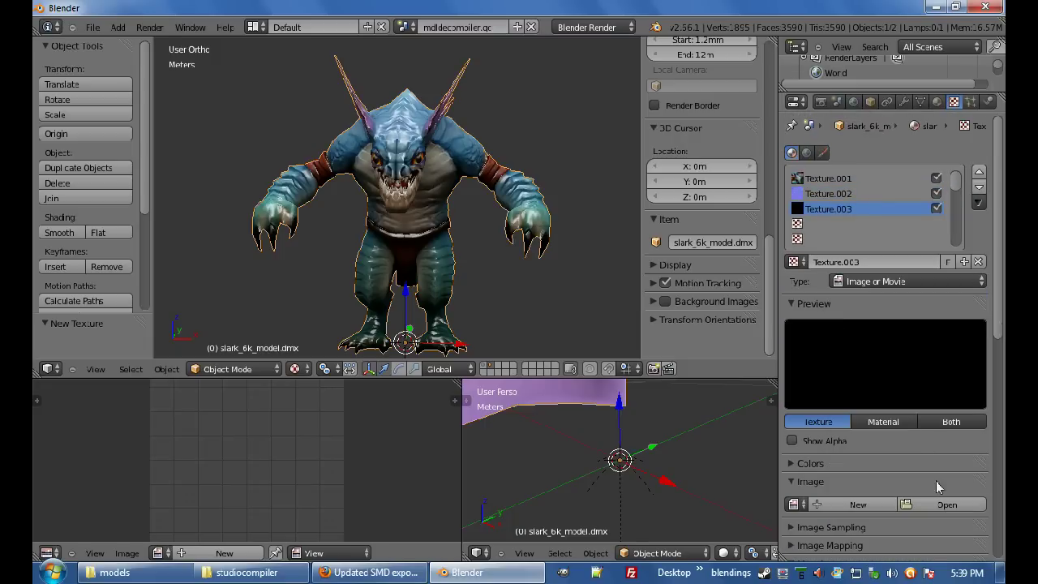
pyautogui.click(946, 504)
pyautogui.click(79, 300)
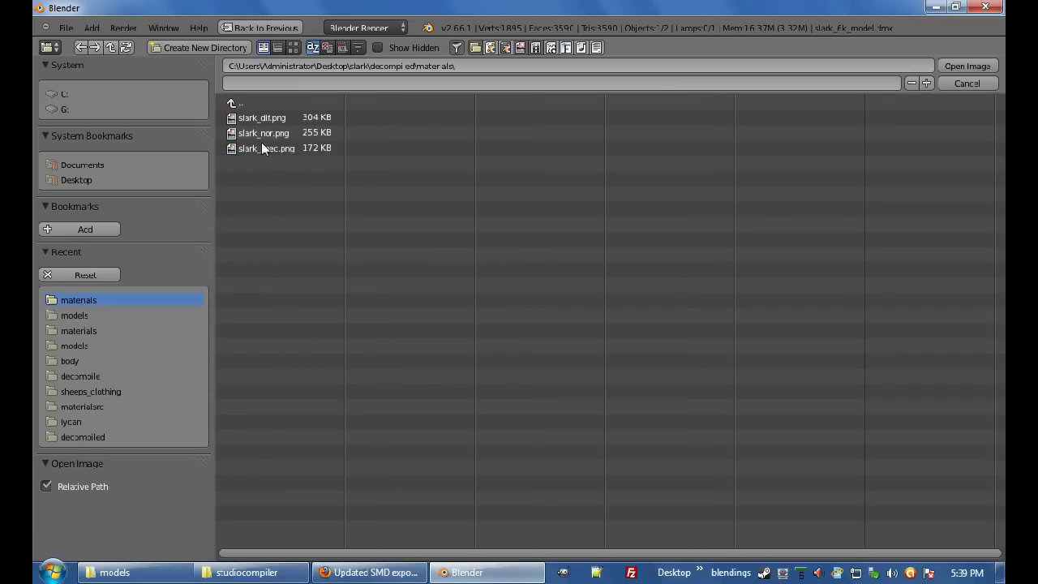
pyautogui.doubleClick(261, 149)
# - Set the specular texture's mapping coordinates to UV
pyautogui.scroll(-5, 883, 306)
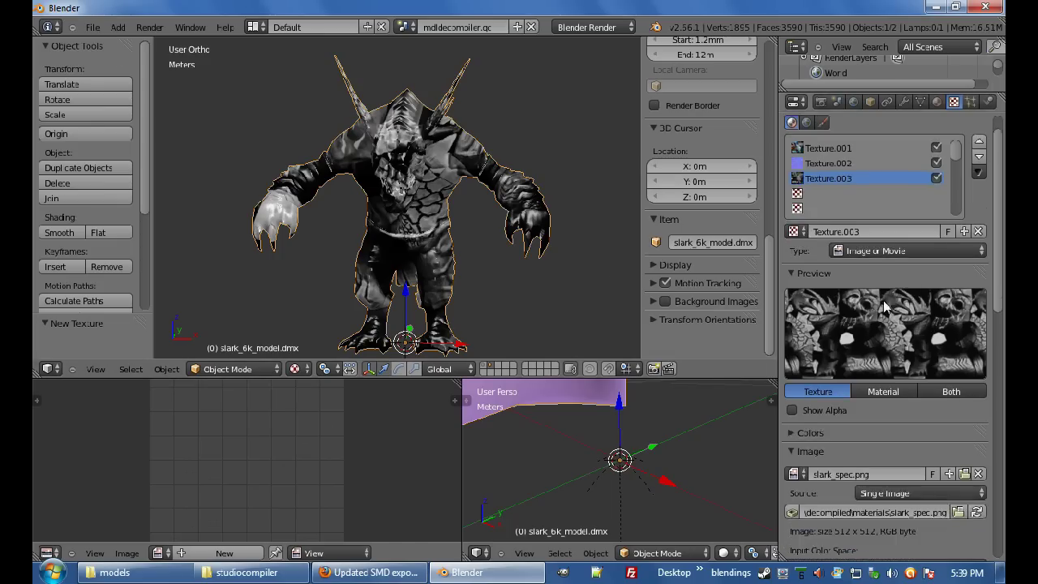
pyautogui.scroll(-5, 883, 307)
pyautogui.click(900, 411)
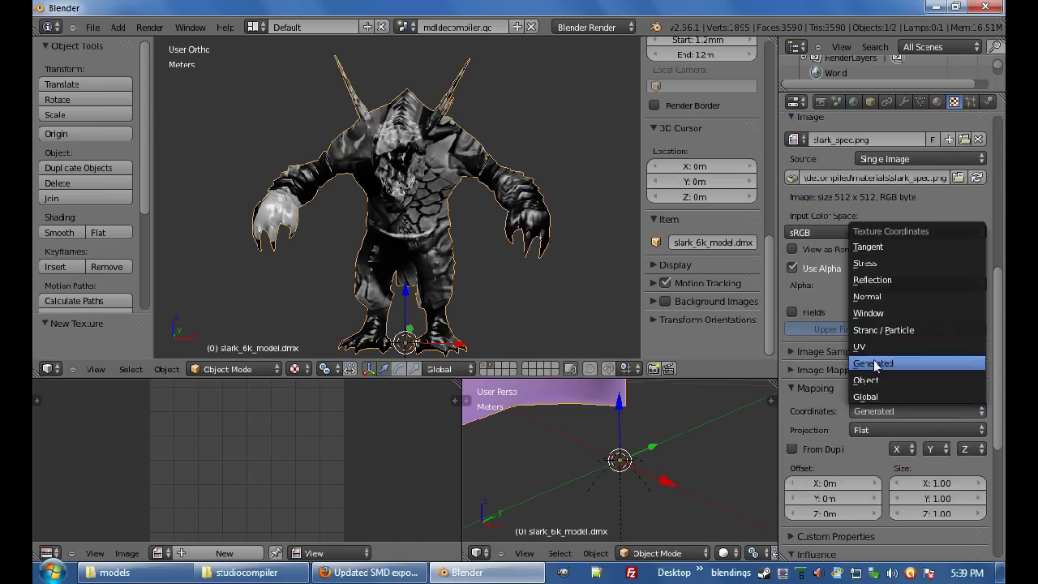
pyautogui.click(874, 350)
pyautogui.scroll(-8, 829, 399)
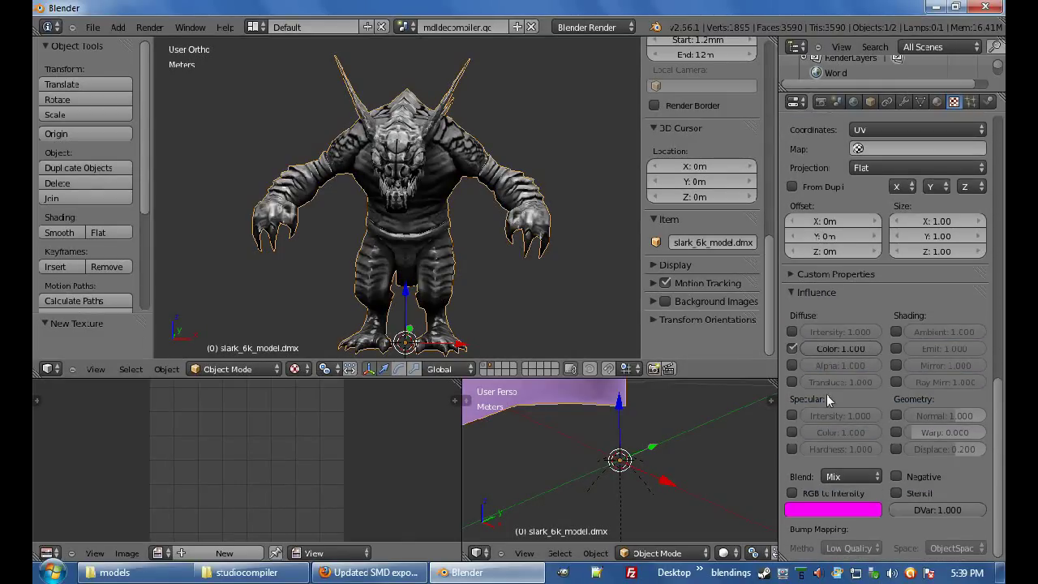
# - Replace the specular map's Diffuse Color influence with Specular Hardness
pyautogui.click(792, 349)
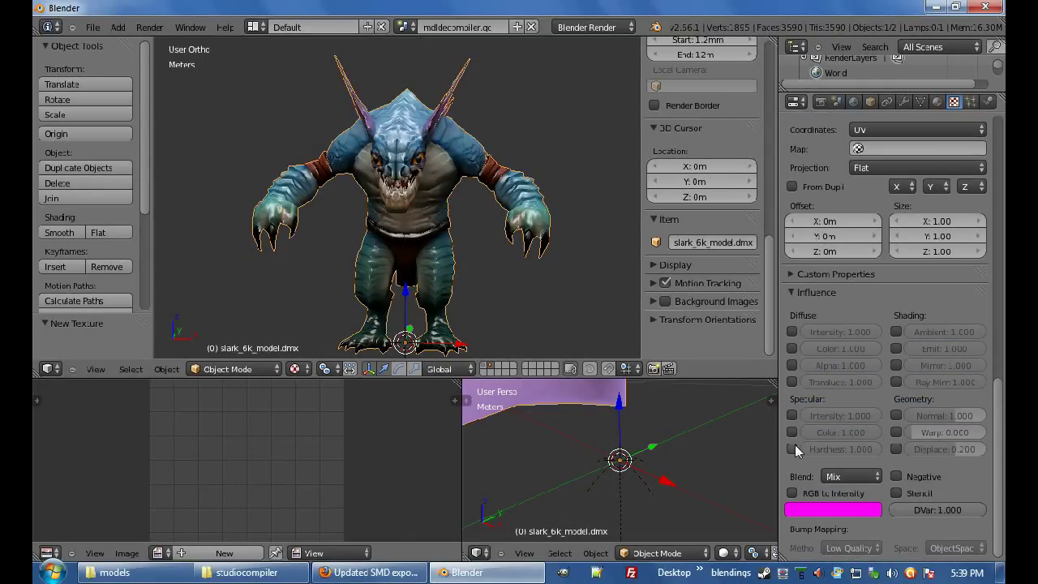
pyautogui.click(792, 448)
pyautogui.click(793, 449)
pyautogui.click(792, 433)
pyautogui.click(792, 433)
pyautogui.click(792, 415)
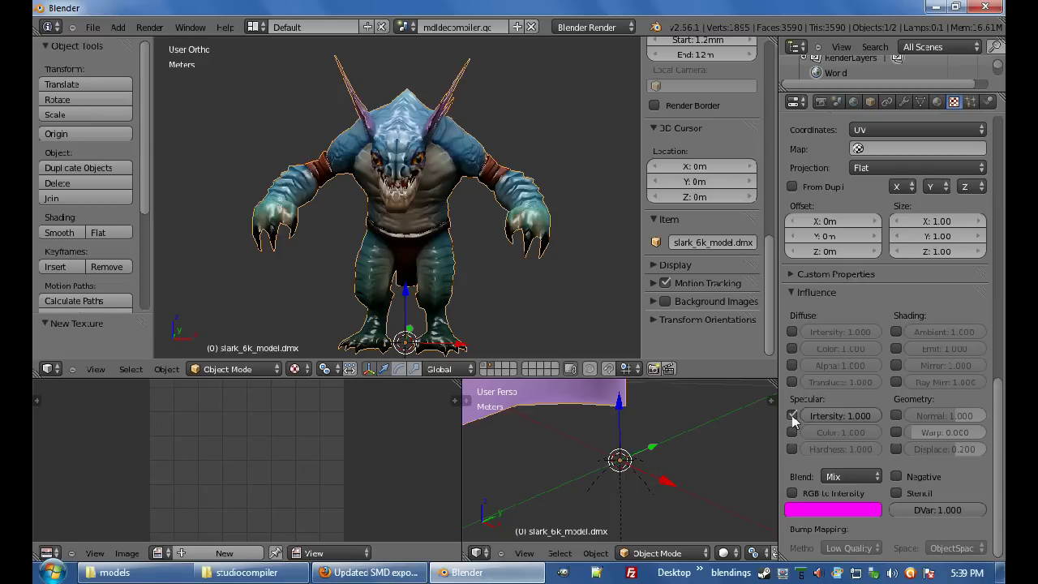
pyautogui.click(792, 415)
pyautogui.click(792, 448)
pyautogui.scroll(15, 965, 254)
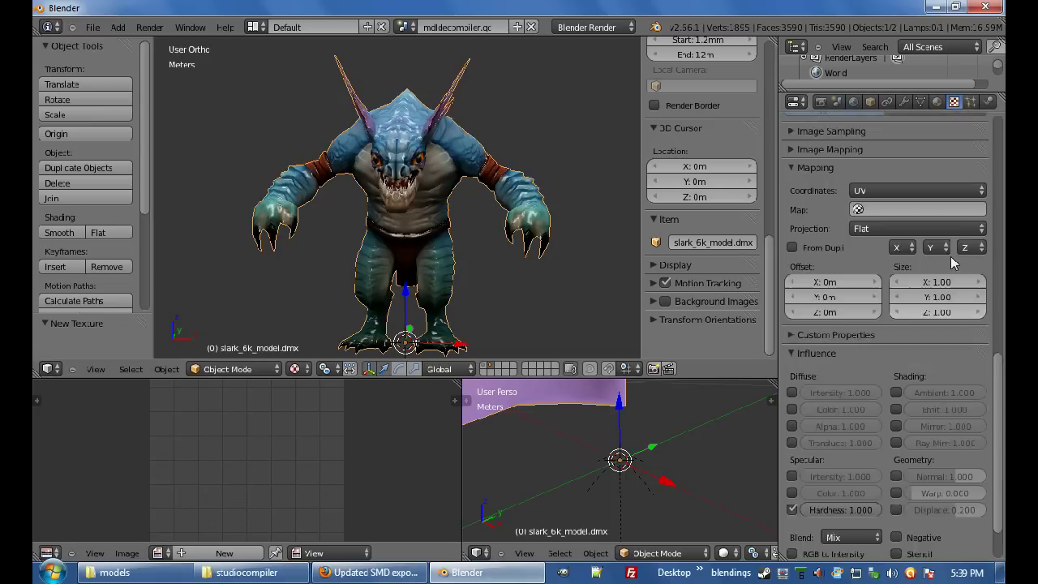
pyautogui.scroll(5, 965, 254)
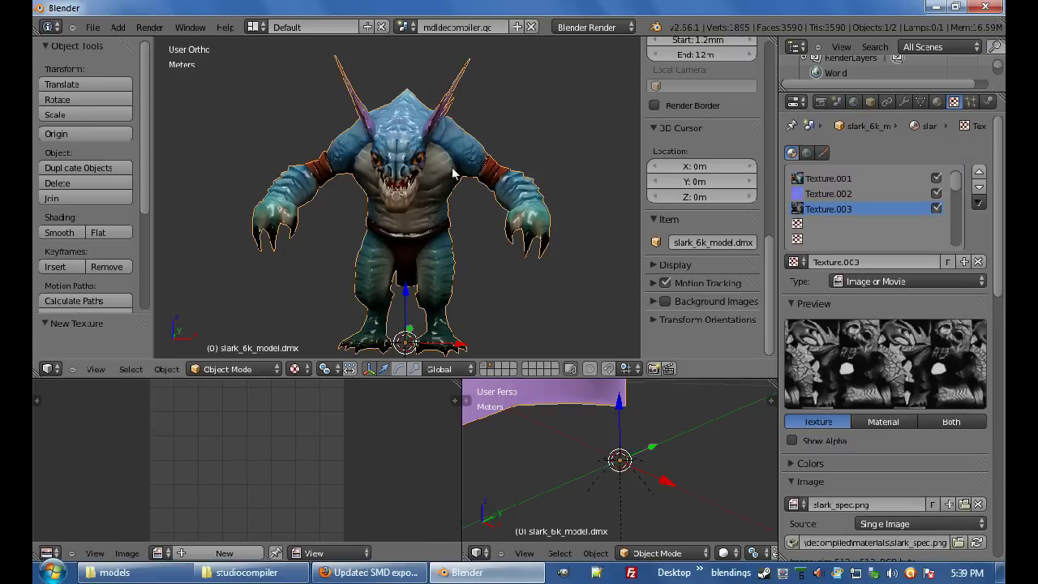
# - Make Texture.001 also influence Specular Color with a factor of 0.750
pyautogui.moveTo(454, 174); pyautogui.dragTo(427, 187, button='middle')
pyautogui.scroll(4, 408, 176)
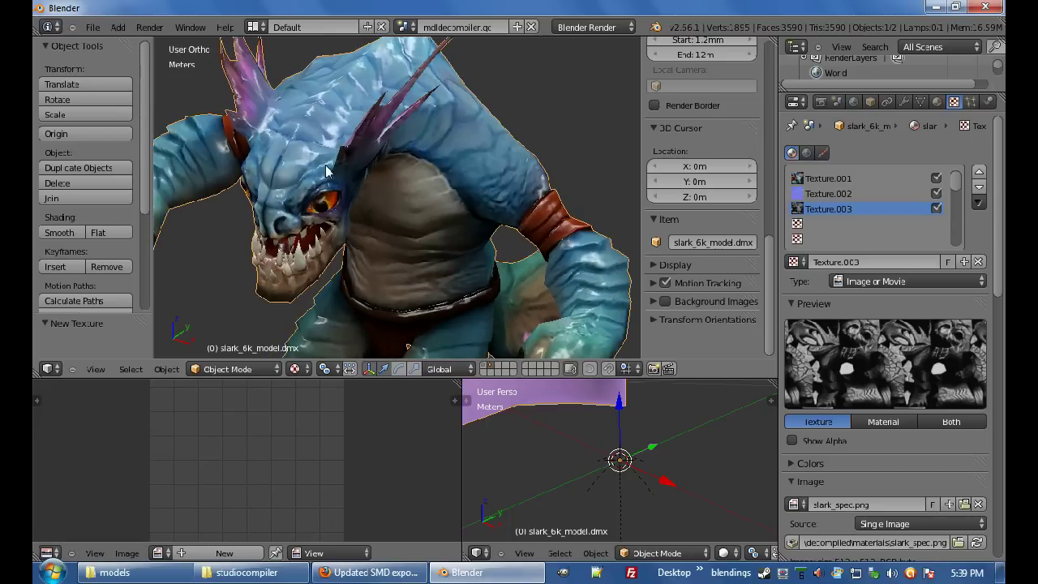
pyautogui.click(817, 181)
pyautogui.moveTo(1001, 160); pyautogui.dragTo(801, 452)
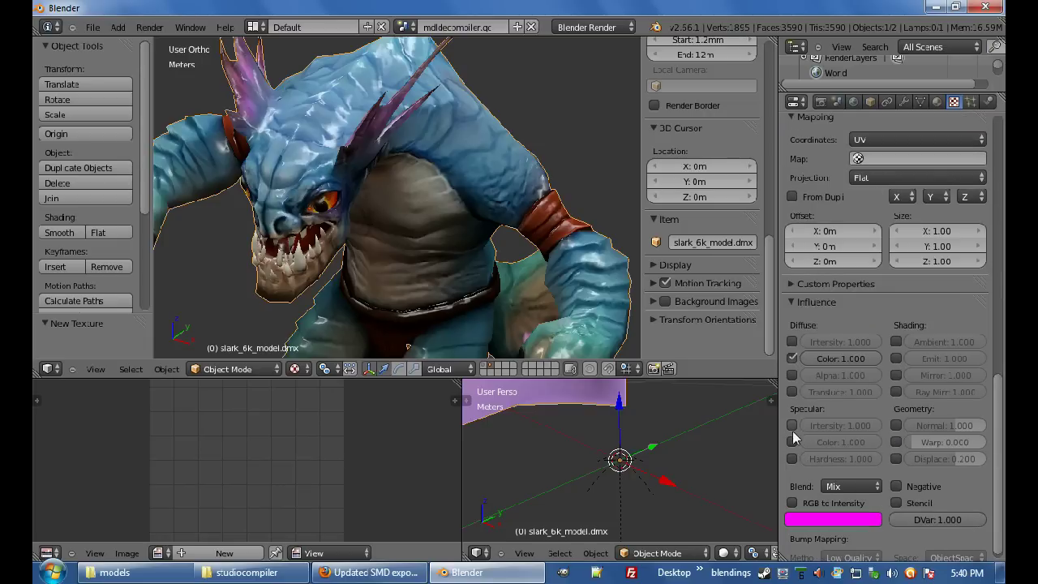
pyautogui.click(793, 442)
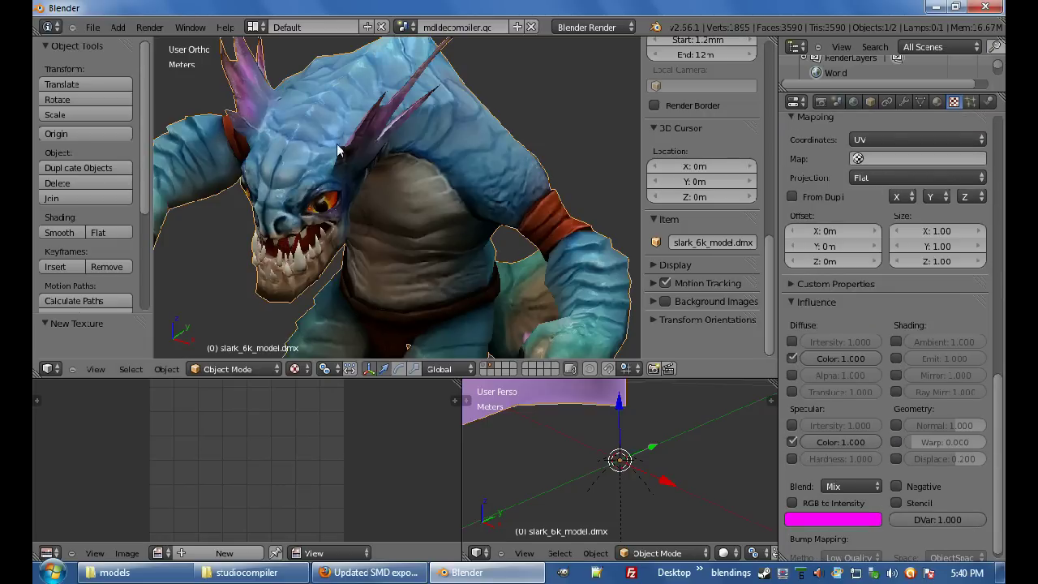
pyautogui.scroll(-4, 401, 255)
pyautogui.scroll(5, 410, 250)
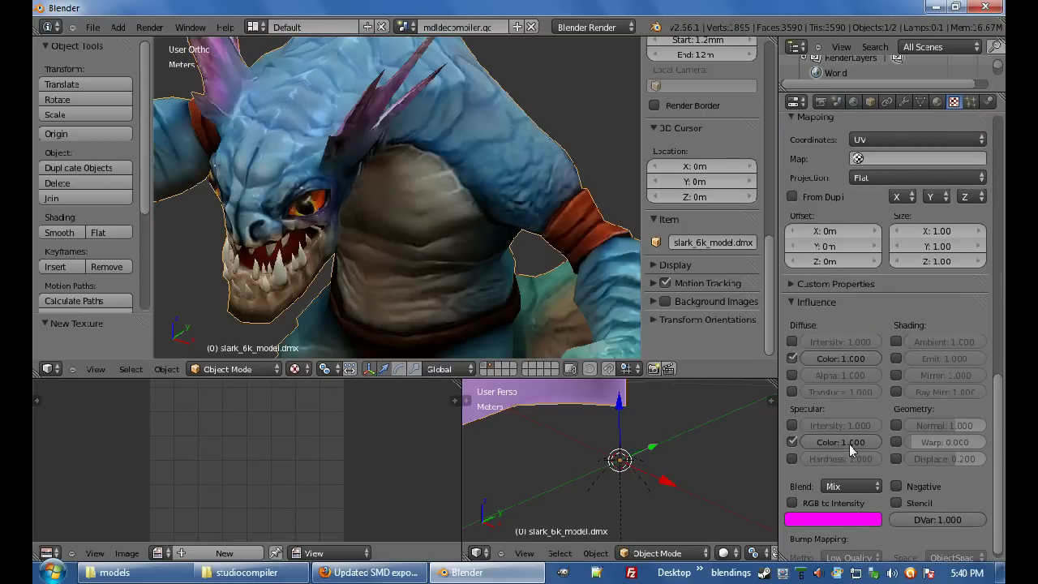
pyautogui.click(843, 441)
pyautogui.write('.75')
pyautogui.press('Return')
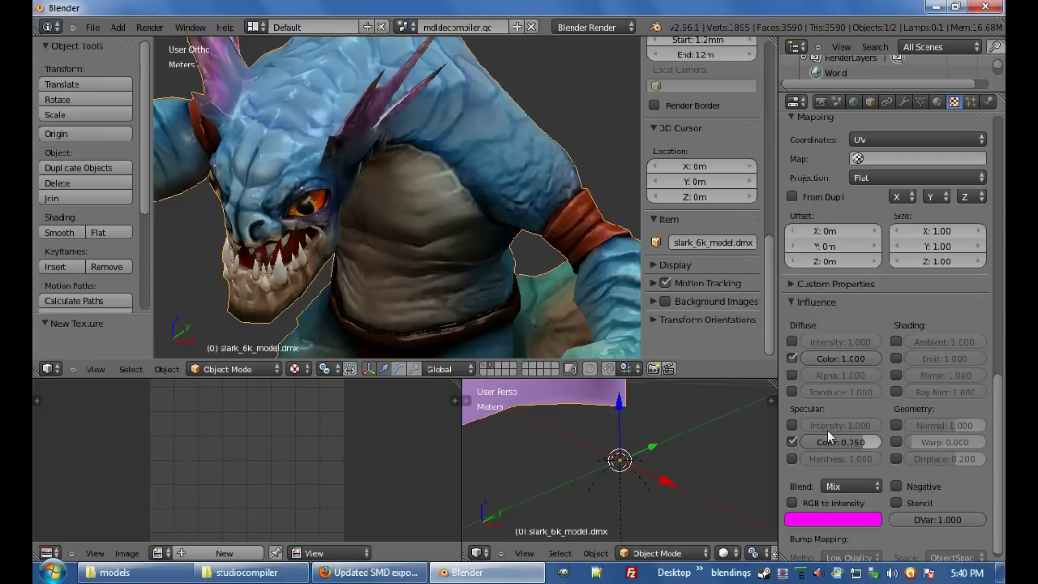
pyautogui.scroll(-3, 451, 166)
pyautogui.scroll(2, 418, 163)
pyautogui.scroll(-2, 437, 209)
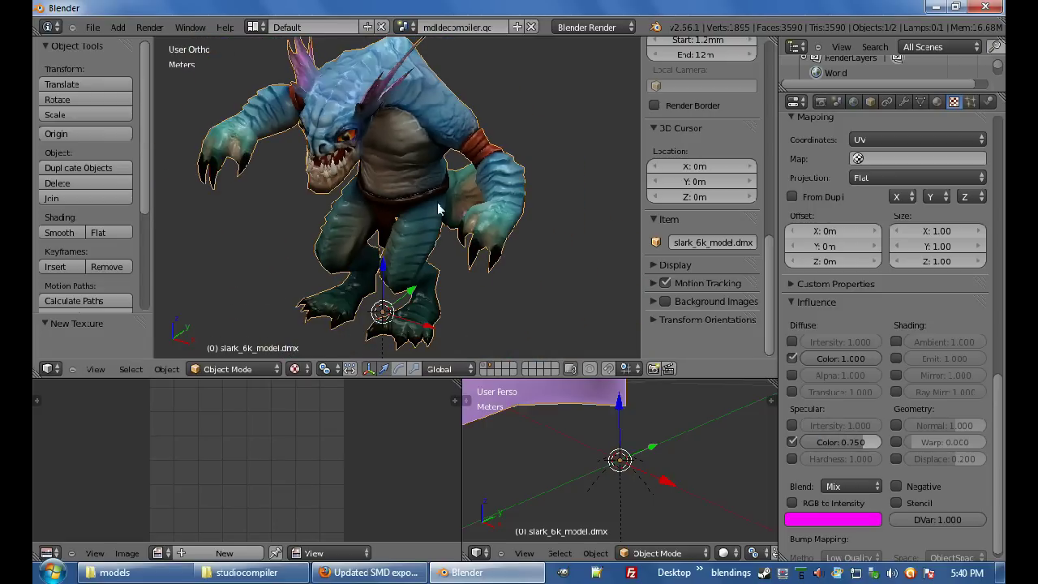
# - Rotate the Hemi lamp to relight the textured model
pyautogui.rightClick(386, 349)
pyautogui.press('r')
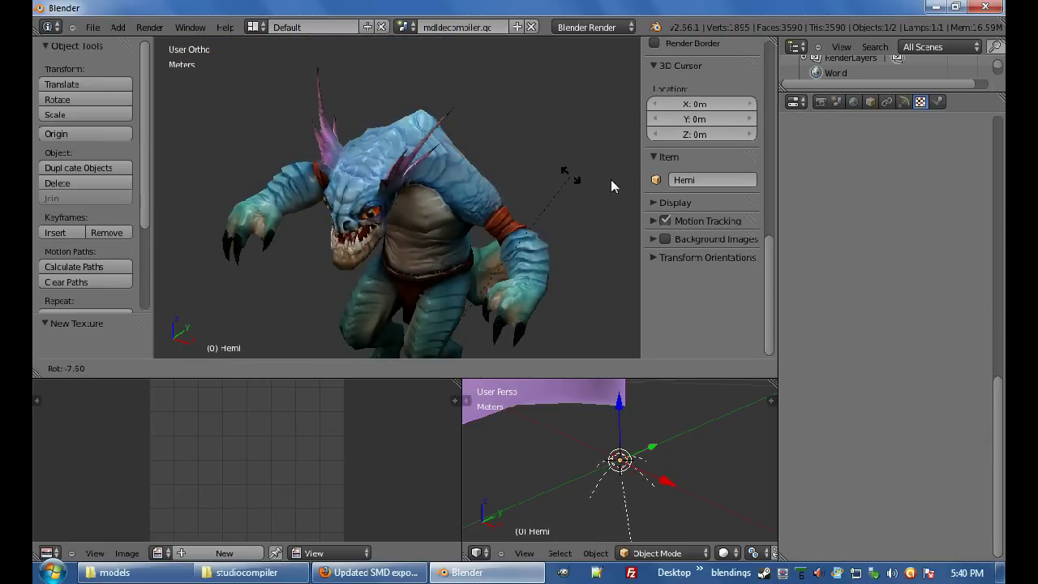
pyautogui.click(614, 181)
pyautogui.scroll(5, 440, 211)
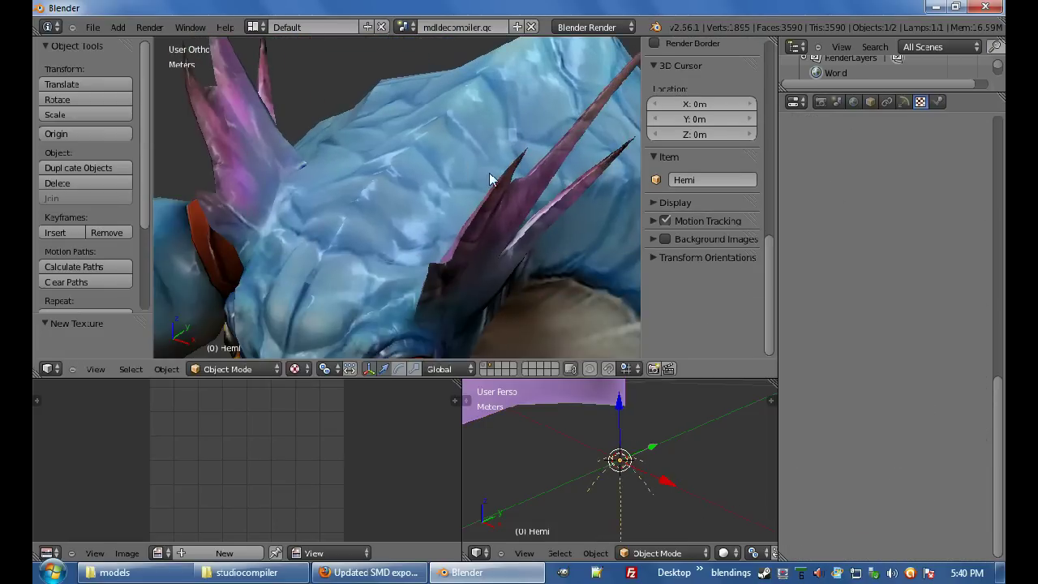
# - Maximize the 3D view, hide both side panels, and re-aim the Hemi lamp
pyautogui.hotkey('ctrl', 'Up')
pyautogui.scroll(-3, 489, 173)
pyautogui.press('r')
pyautogui.scroll(-2, 404, 257)
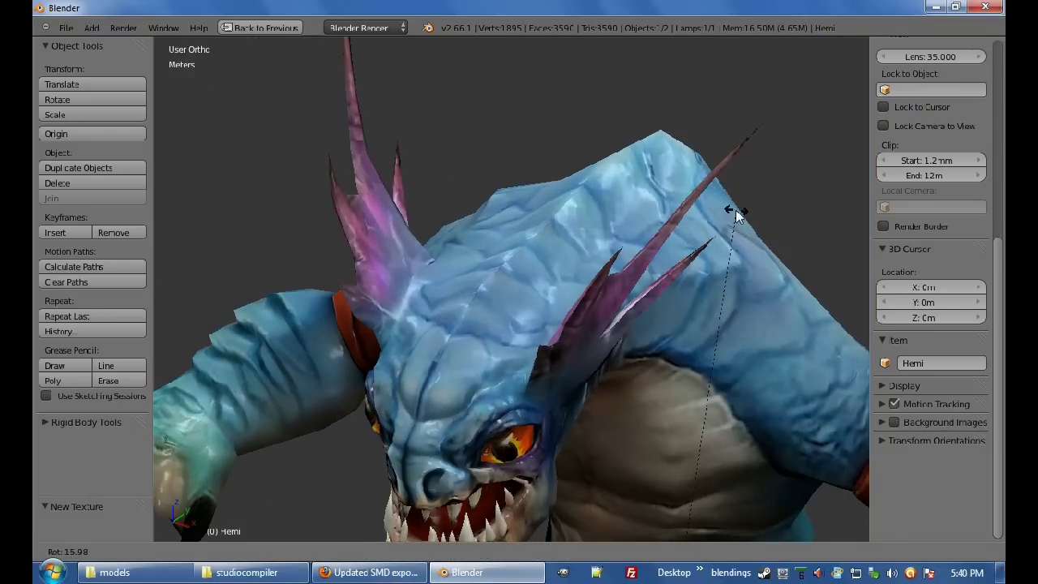
pyautogui.press('t')
pyautogui.press('n')
pyautogui.scroll(-3, 657, 294)
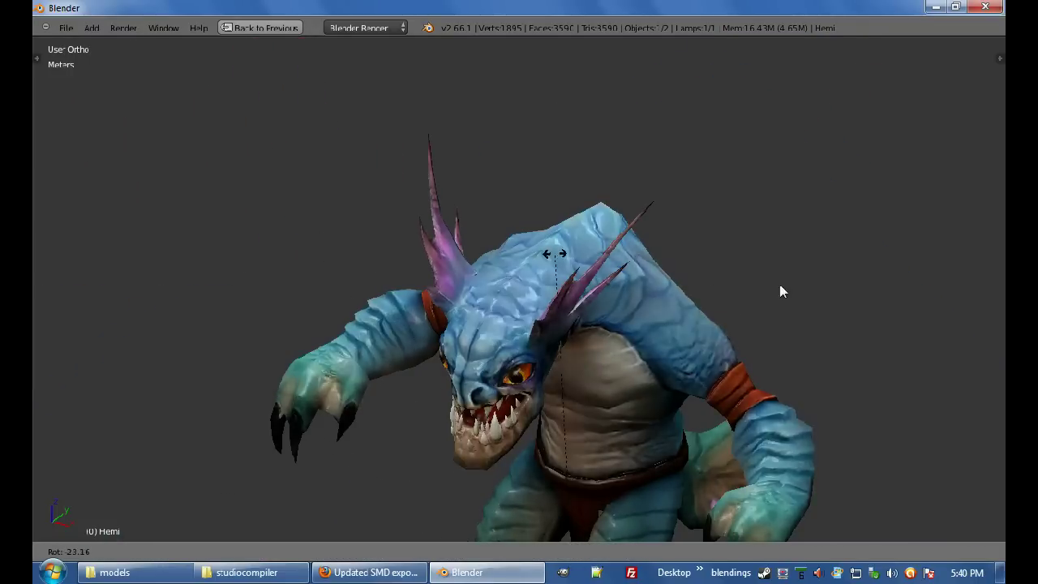
pyautogui.click(663, 266)
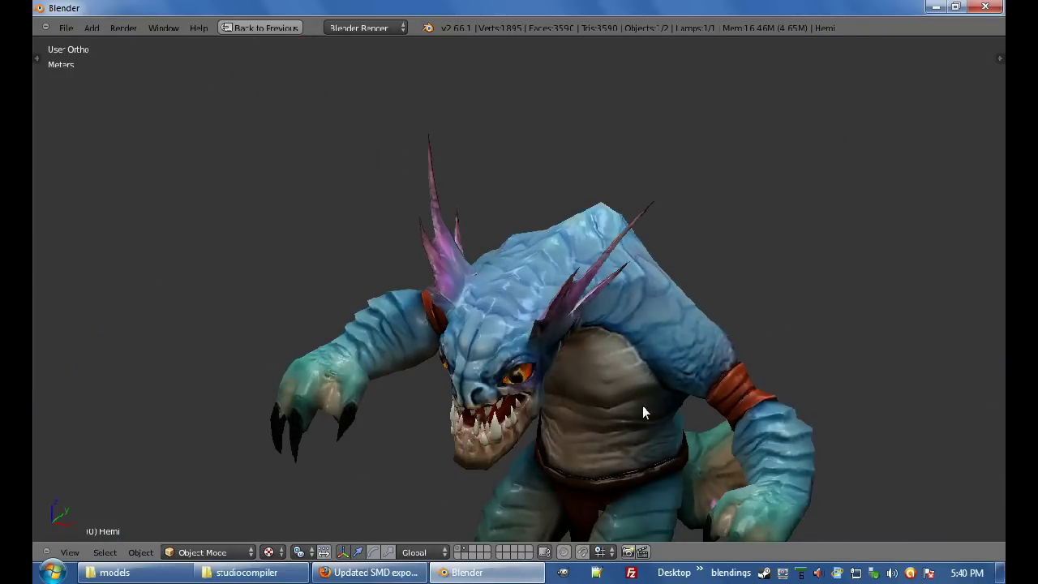
pyautogui.scroll(-4, 642, 405)
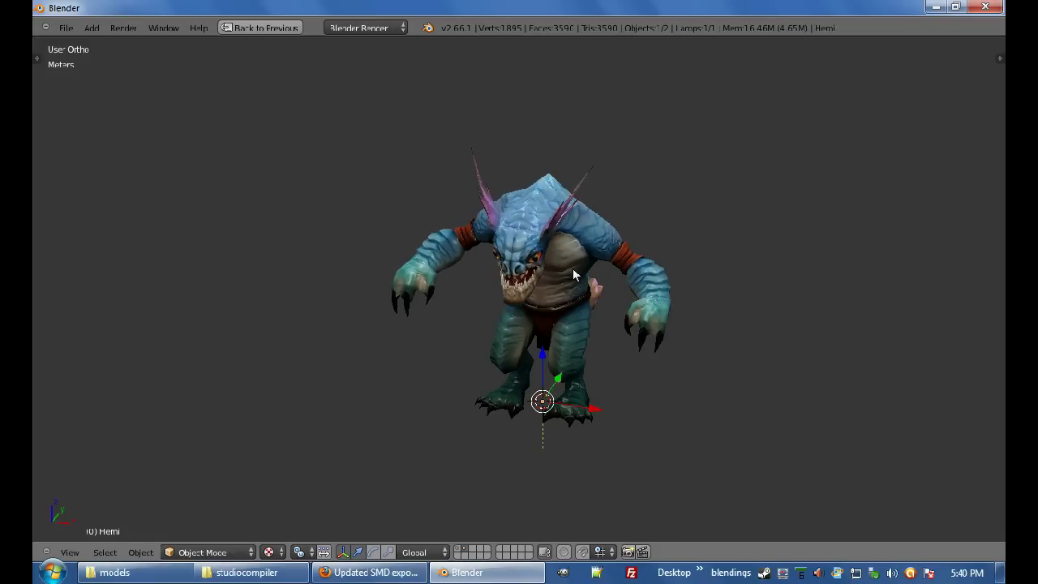